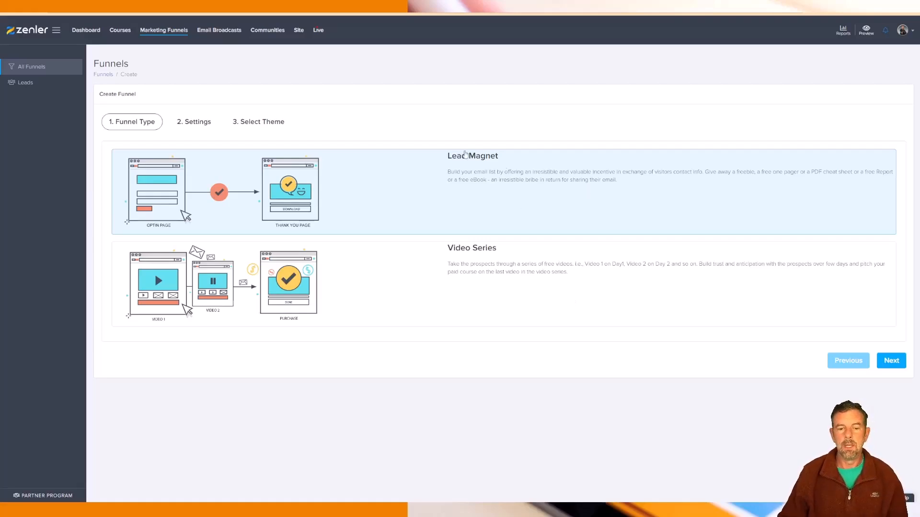
Step: Choose the Lead Magnet funnel type and name the funnel "Happy Dog's 3 tips for training", with no product attached
left_click(887, 362)
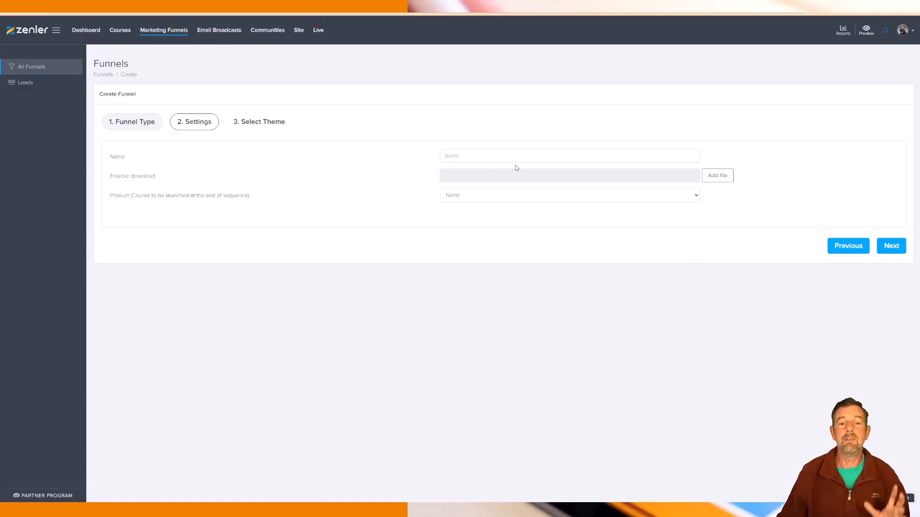
left_click(480, 157)
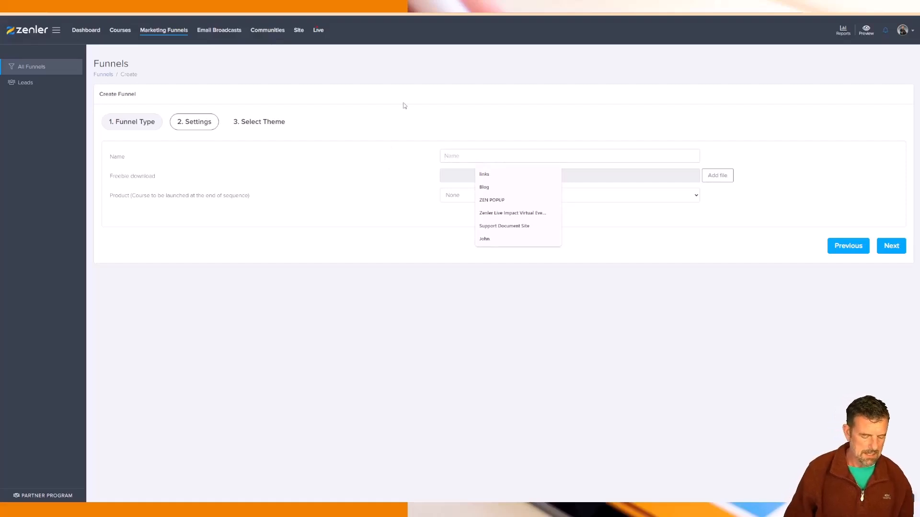
type("Happy Dog's")
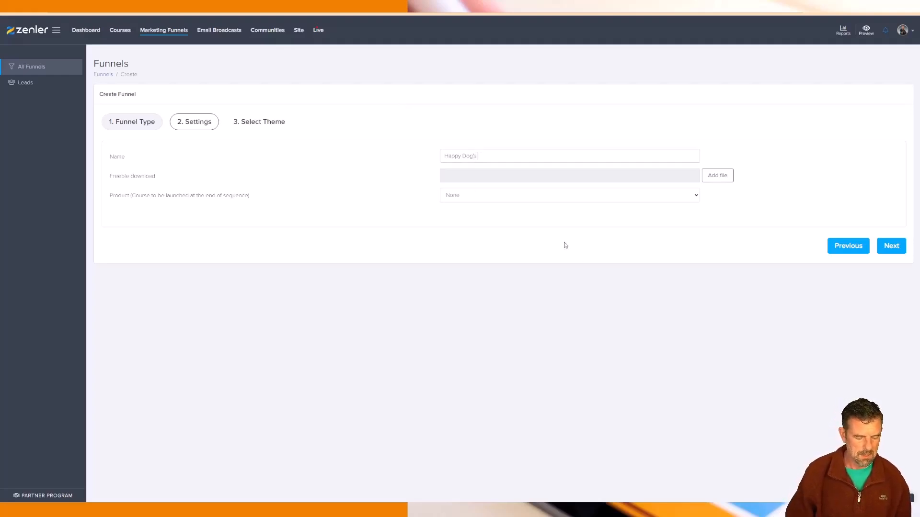
type("tips for tr")
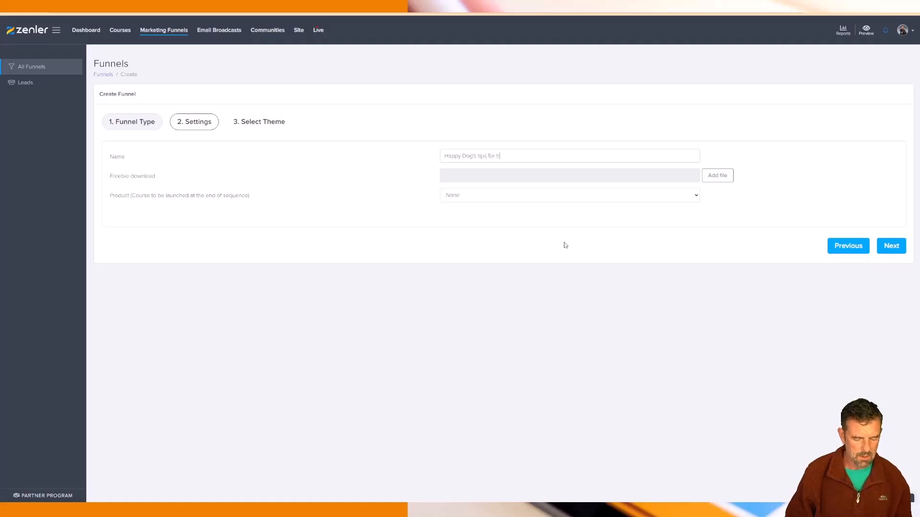
type("aining")
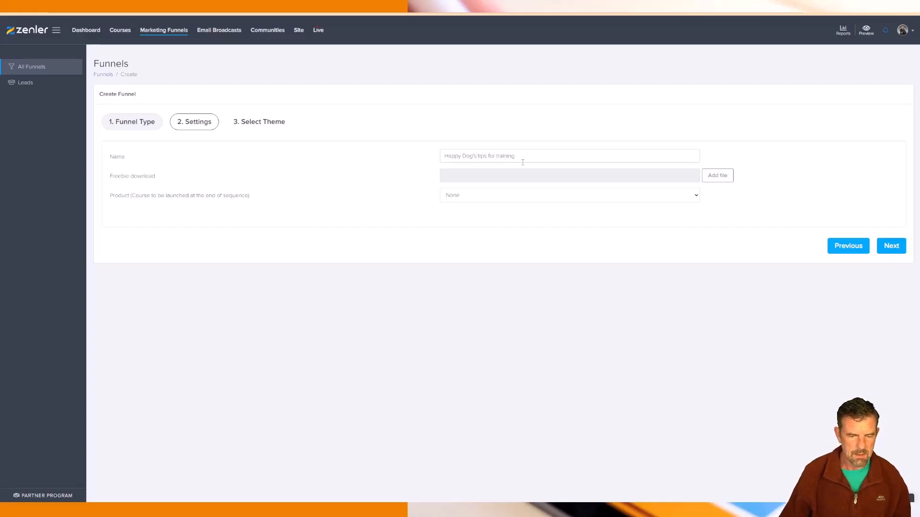
type("3")
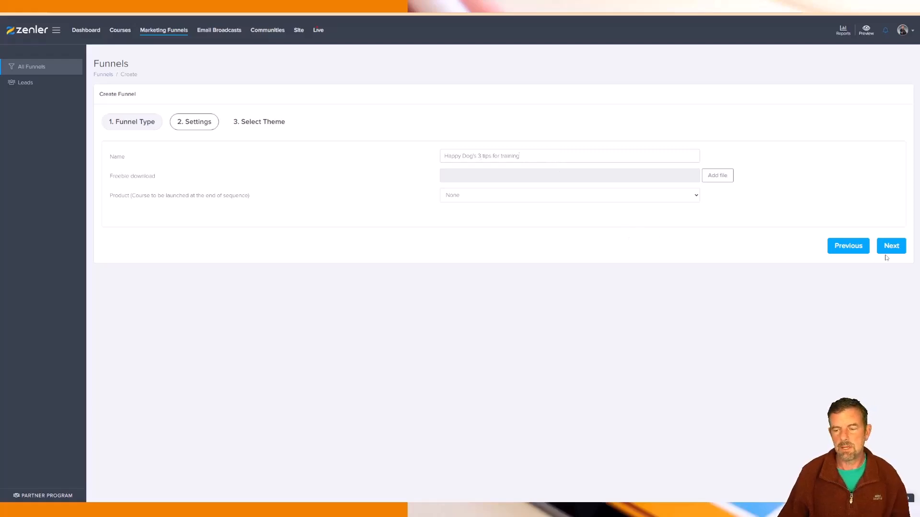
left_click(891, 249)
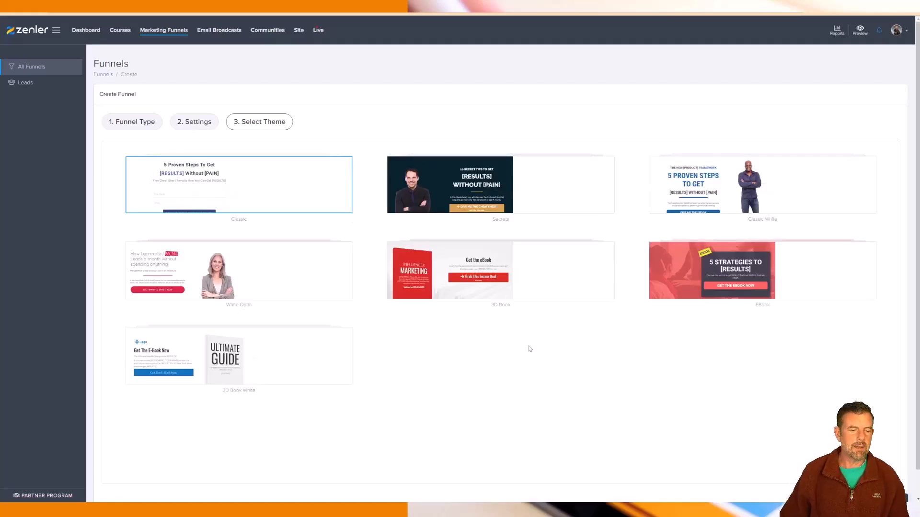
Step: Keep the Classic theme and finish creating the funnel
mouse_move(232, 194)
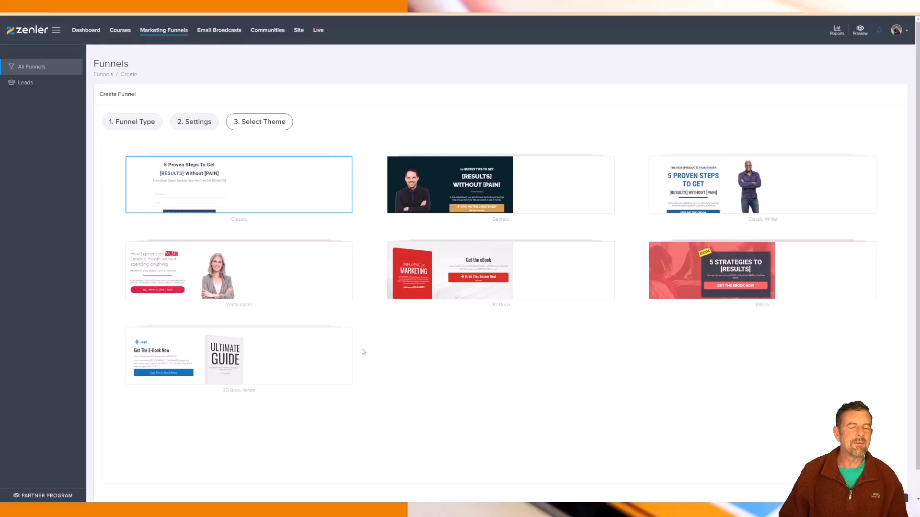
mouse_move(298, 199)
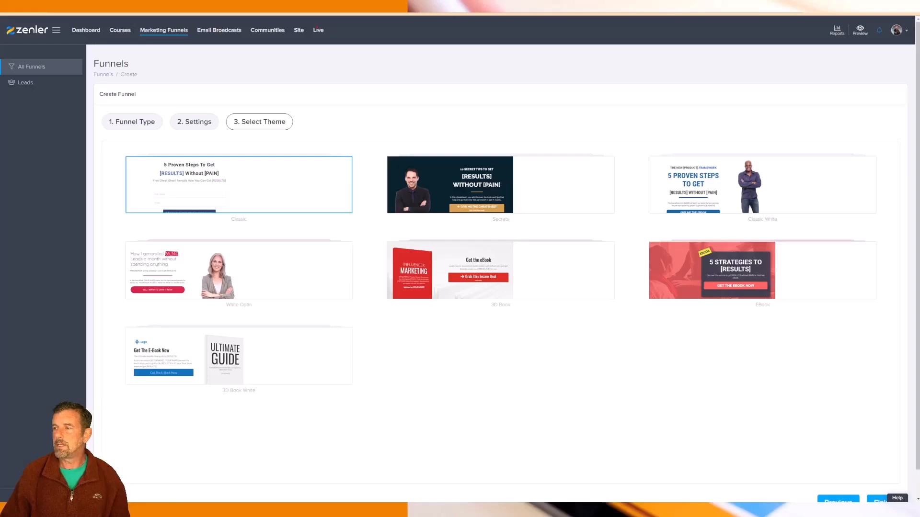
scroll(834, 450, "down", 1)
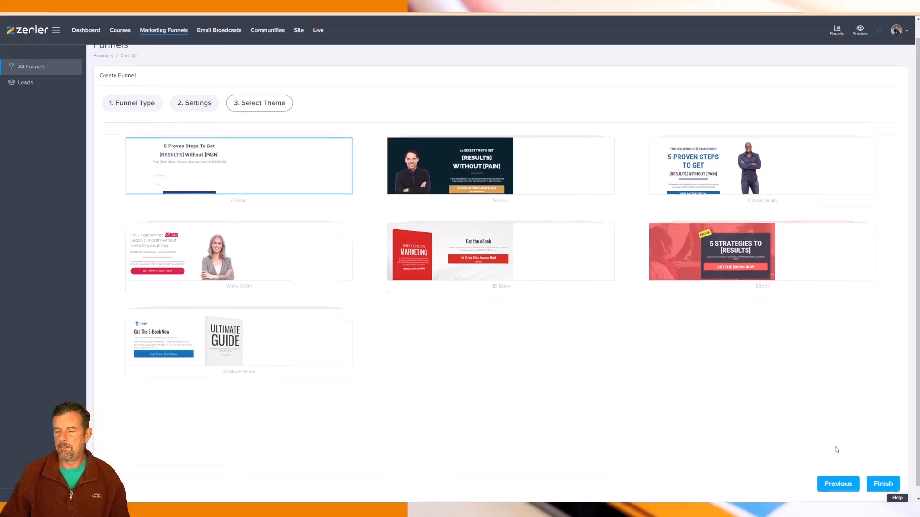
mouse_move(298, 158)
left_click(885, 474)
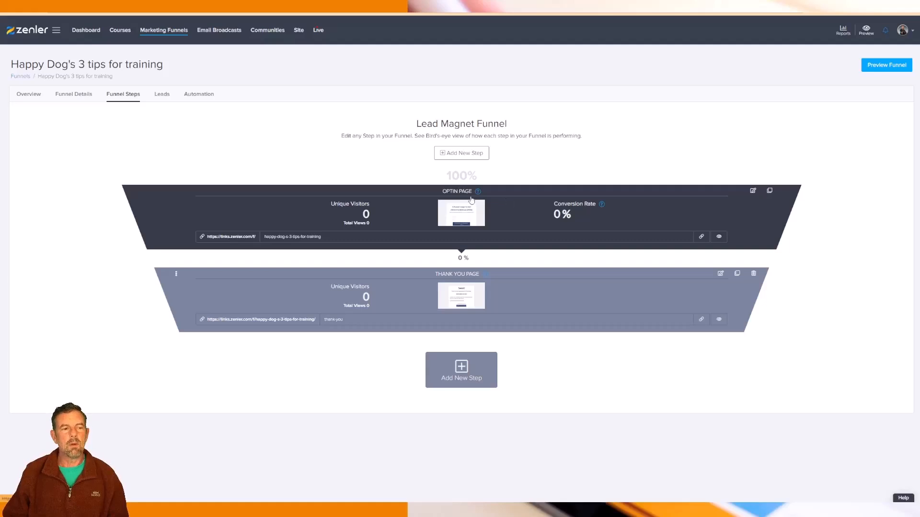
Step: Review the new funnel's overview statistics and the available date ranges, leaving This Month selected
left_click(29, 94)
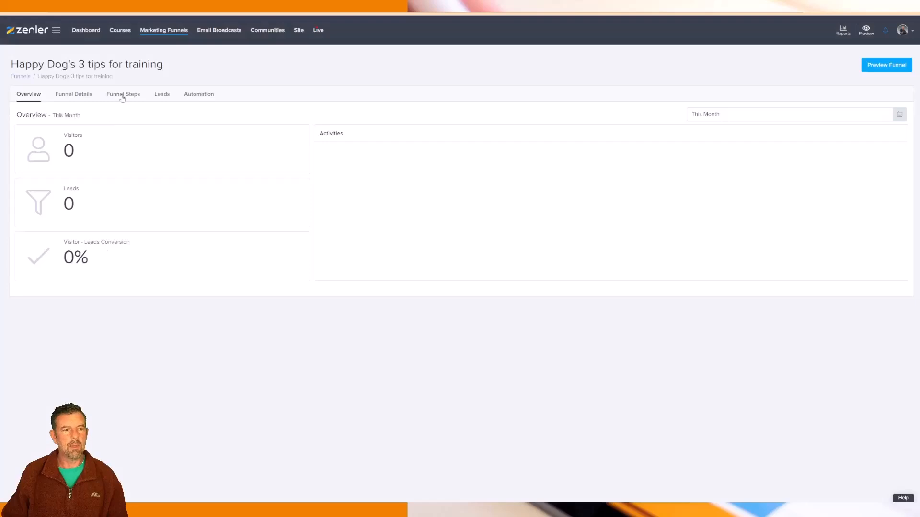
left_click(122, 96)
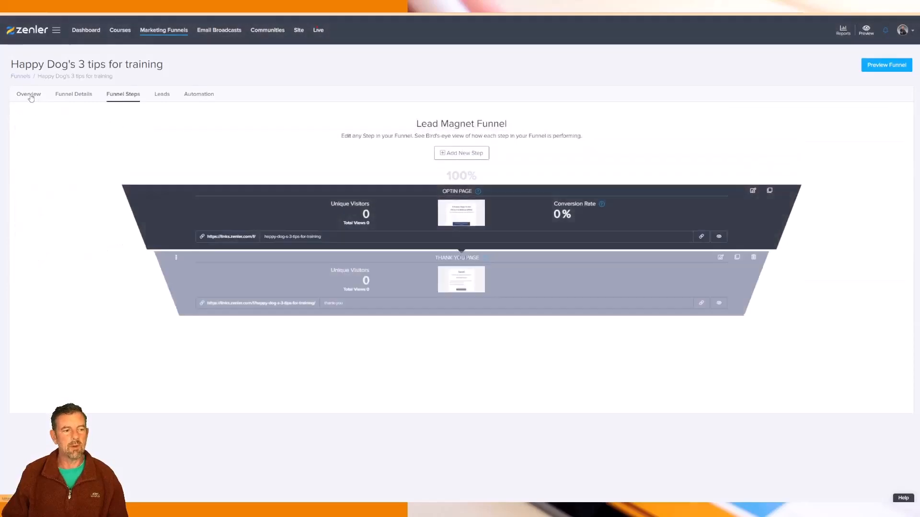
left_click(27, 101)
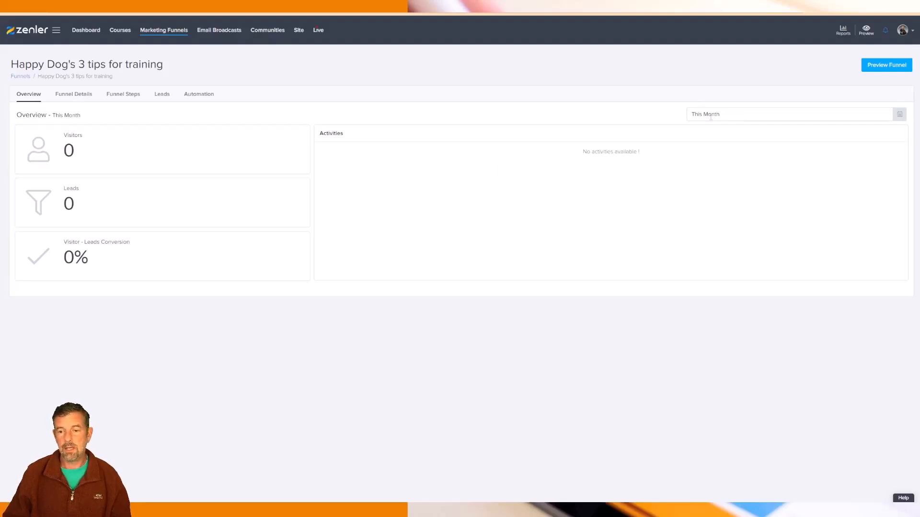
left_click(726, 114)
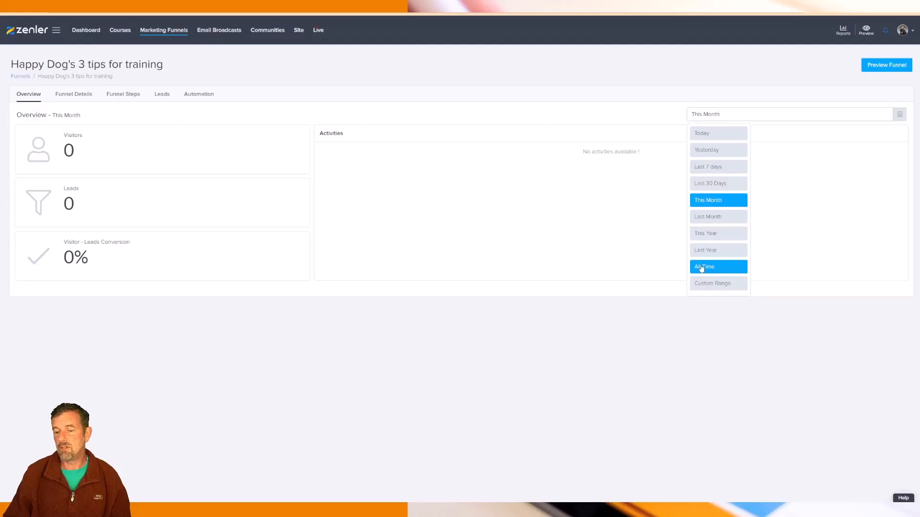
left_click(538, 234)
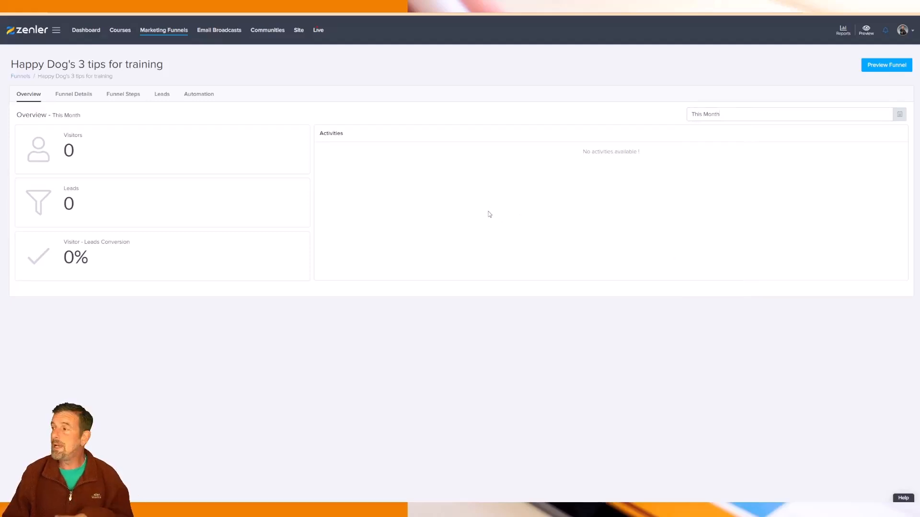
Step: Examine the funnel details, checking the name and the editable part of the funnel URL
left_click(75, 98)
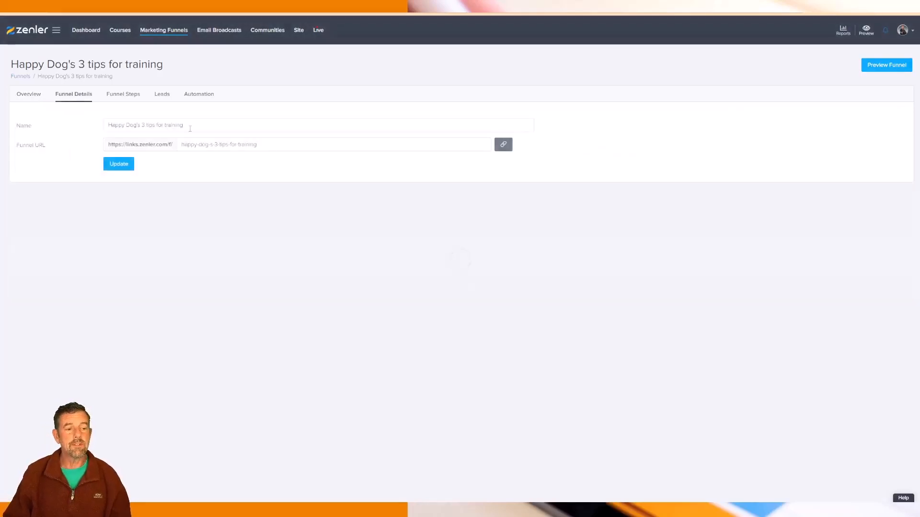
left_click_drag(186, 125, 84, 131)
left_click(150, 129)
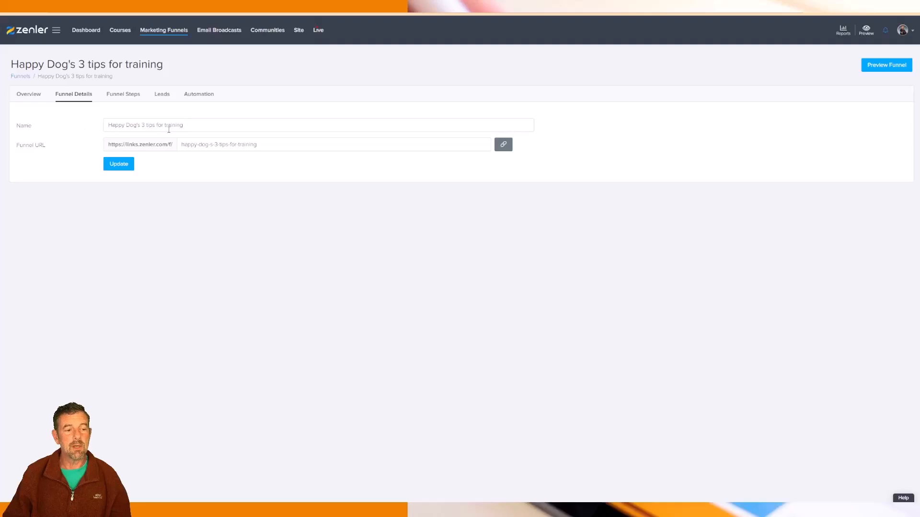
left_click_drag(190, 126, 93, 128)
left_click(79, 130)
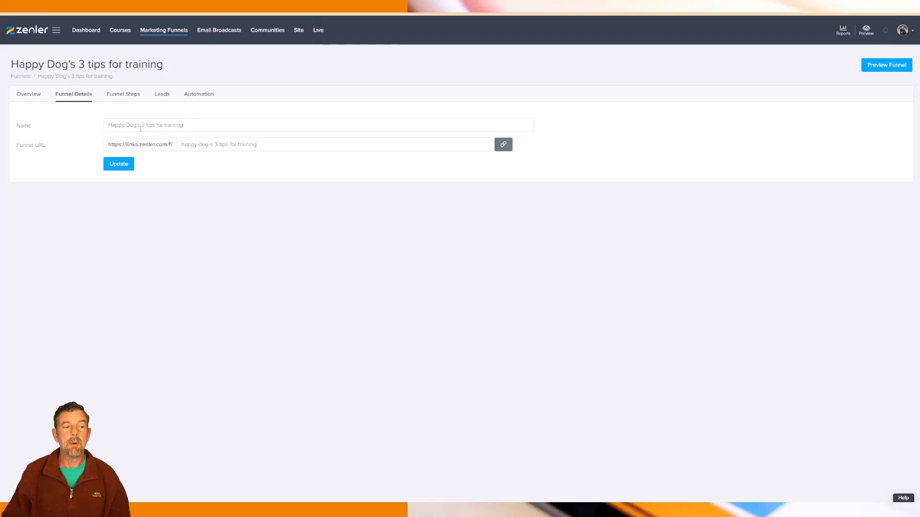
left_click_drag(183, 142, 259, 145)
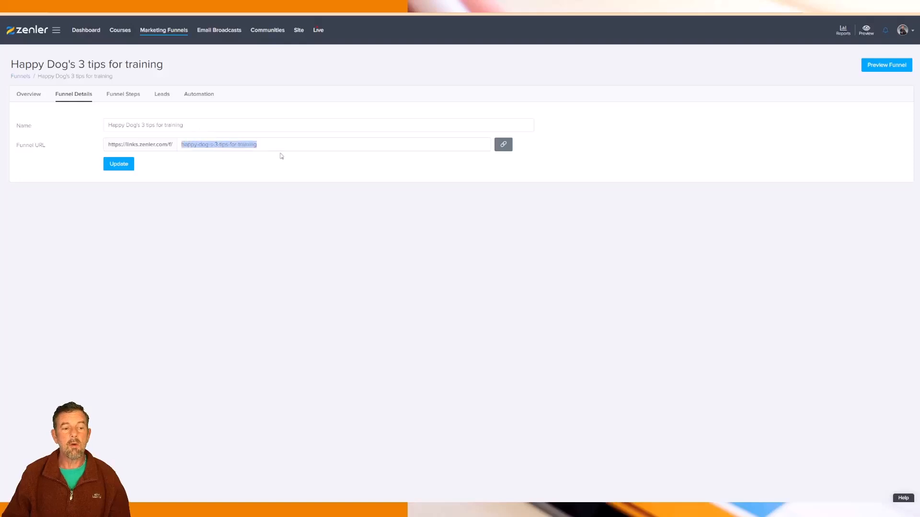
left_click(280, 171)
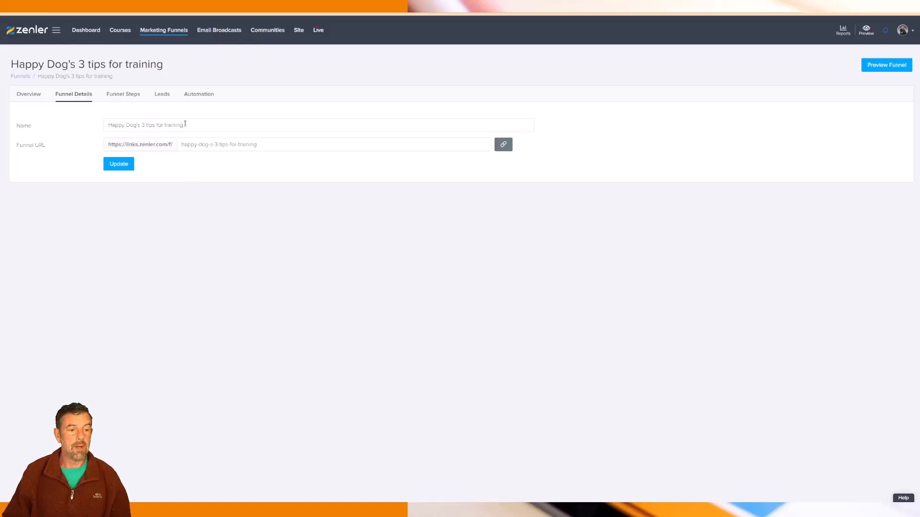
left_click_drag(185, 124, 97, 125)
left_click(123, 108)
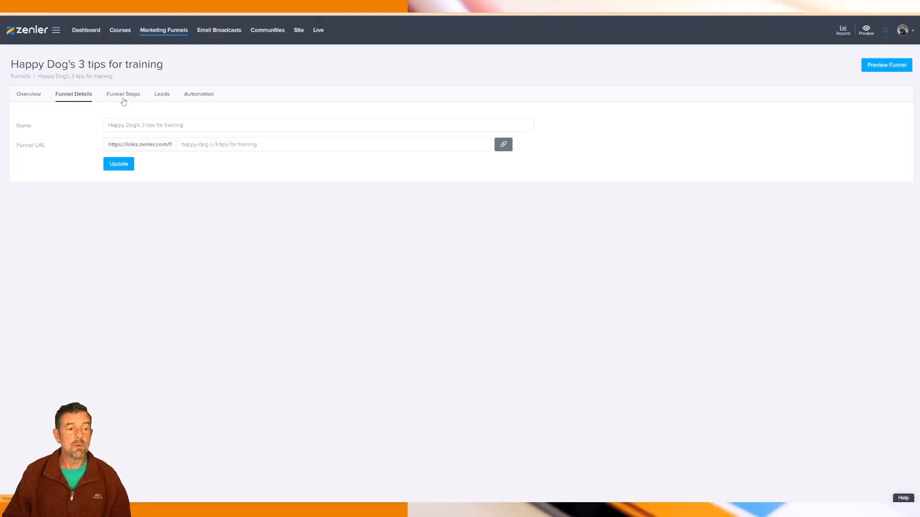
Step: Preview the whole funnel from its funnel steps, then return to the steps overview
left_click(124, 101)
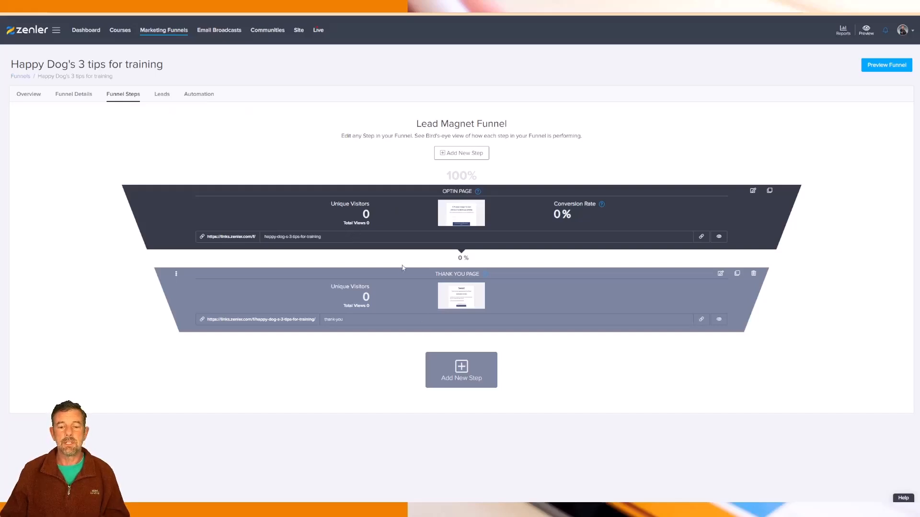
left_click(880, 68)
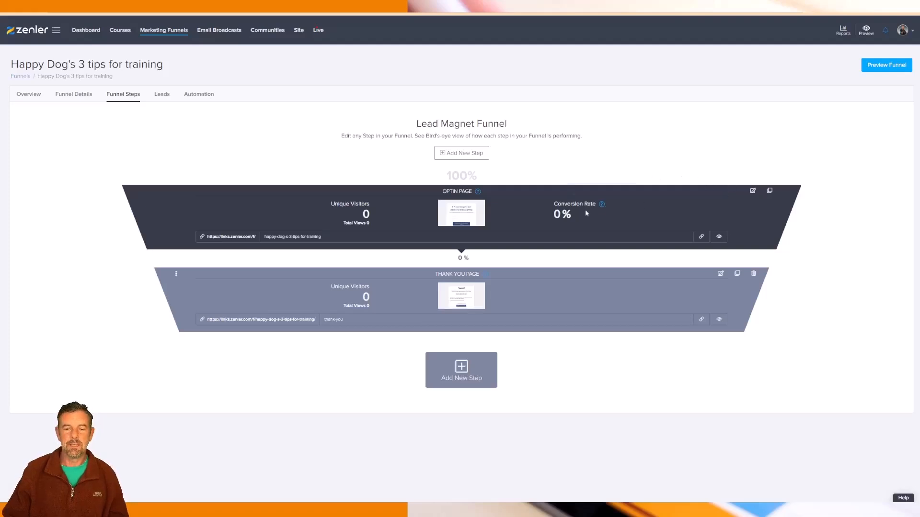
left_click(875, 68)
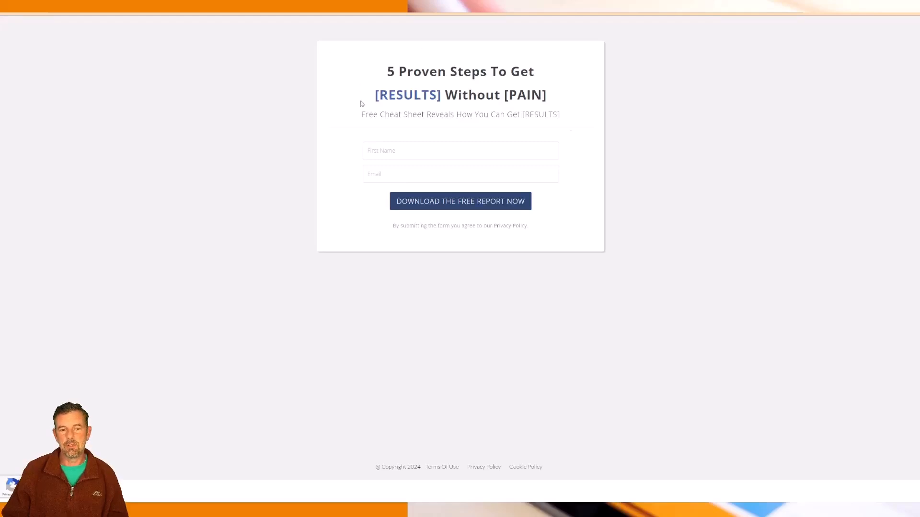
key("ctrl+w")
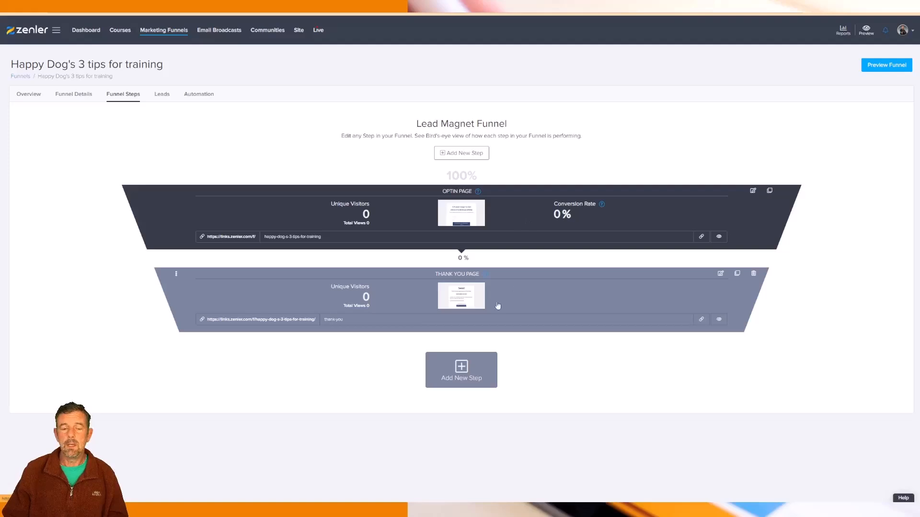
Step: Preview the Optin Page and the Thank You Page individually, closing each preview after viewing it
left_click(718, 237)
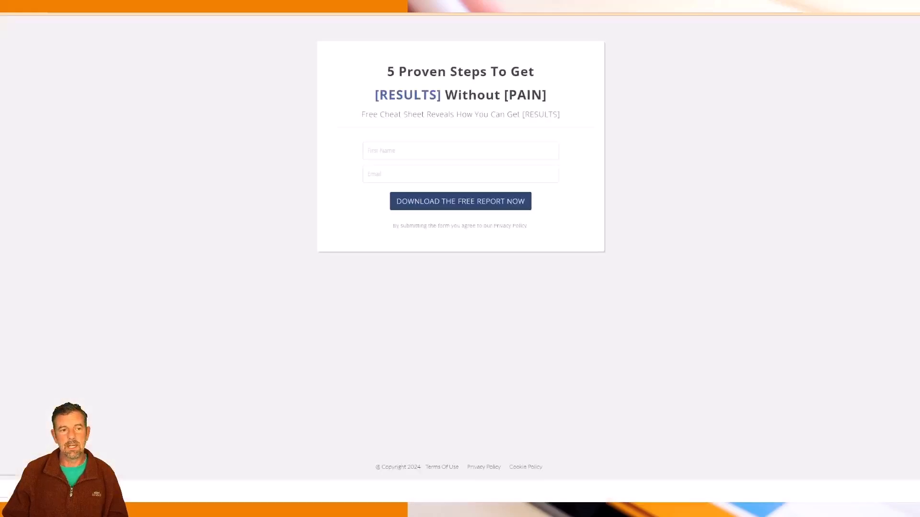
left_click(268, 4)
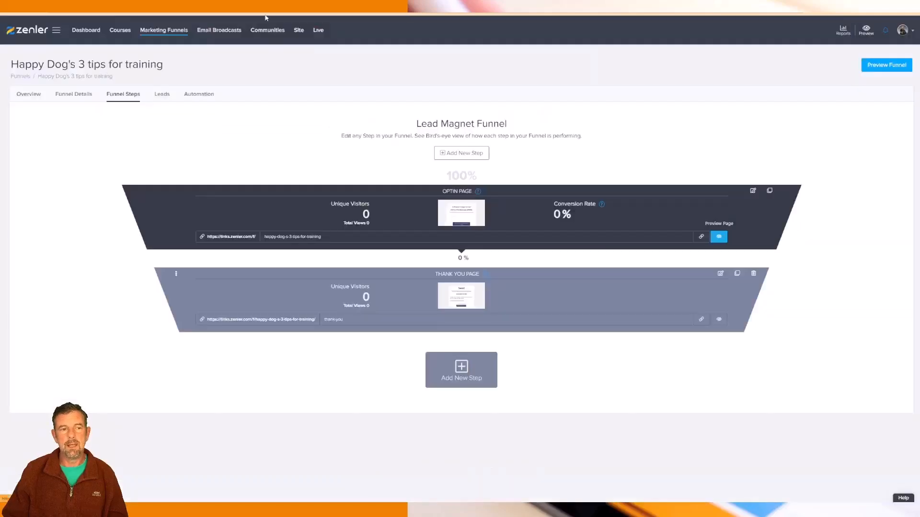
left_click(719, 321)
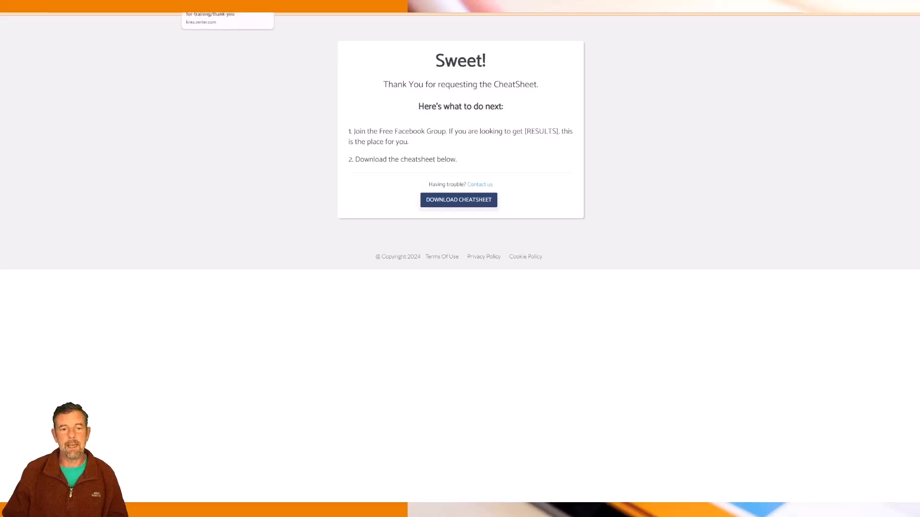
left_click(266, 3)
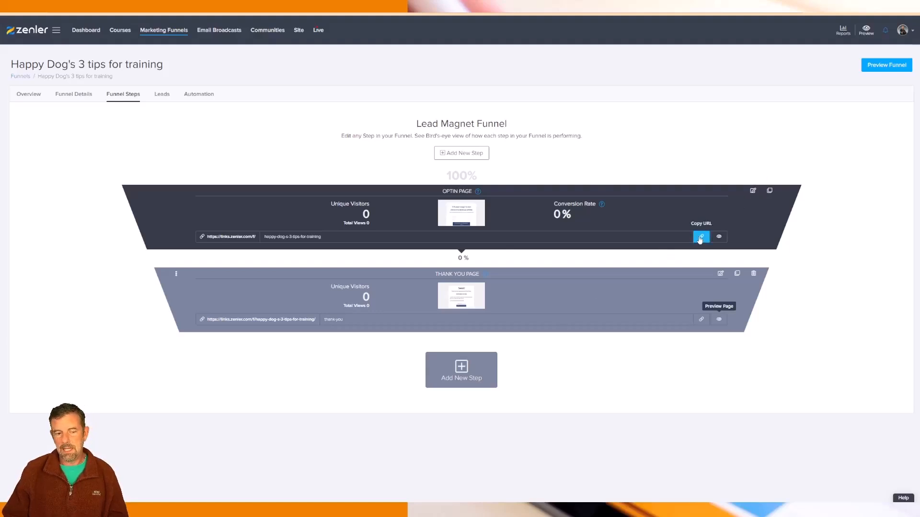
Step: Try the copy-URL option for both funnel pages, finishing with the Optin Page, and open its copied URL in a new browser tab
left_click(700, 237)
left_click_drag(322, 236, 202, 241)
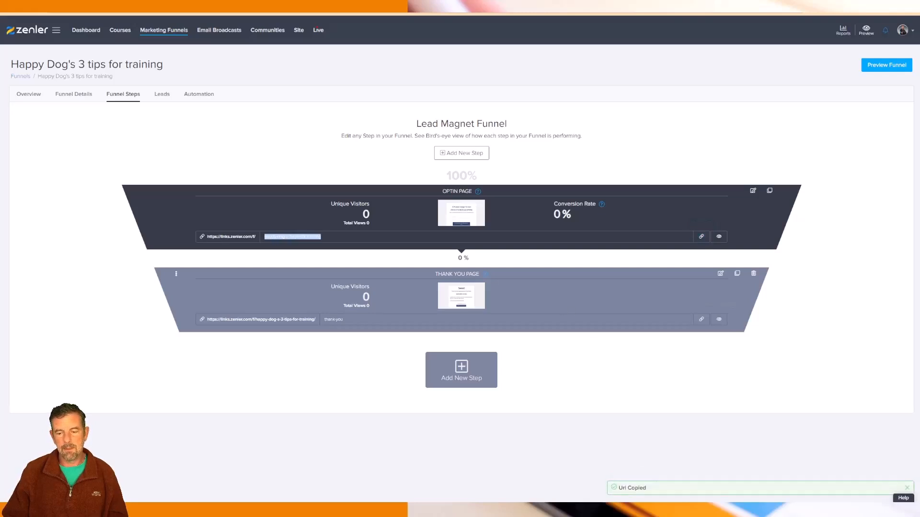
left_click(700, 321)
left_click(701, 236)
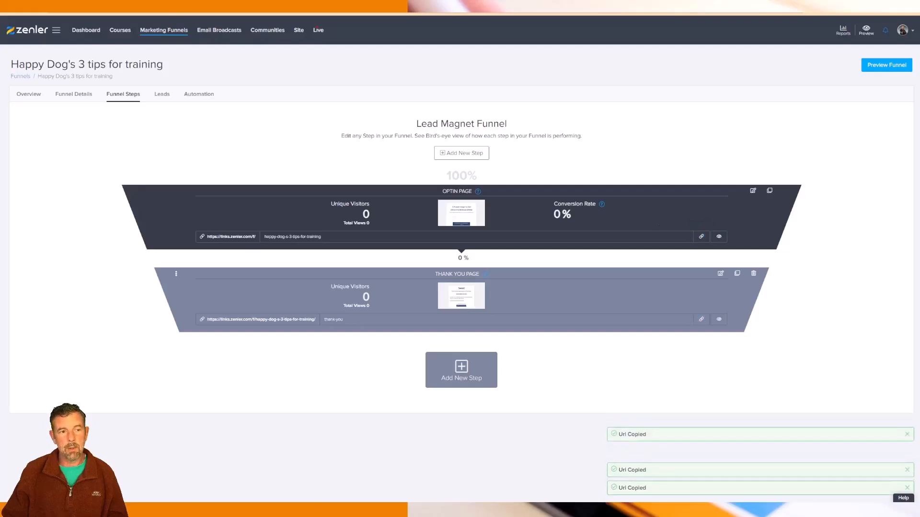
key("ctrl+t")
key("ctrl+l")
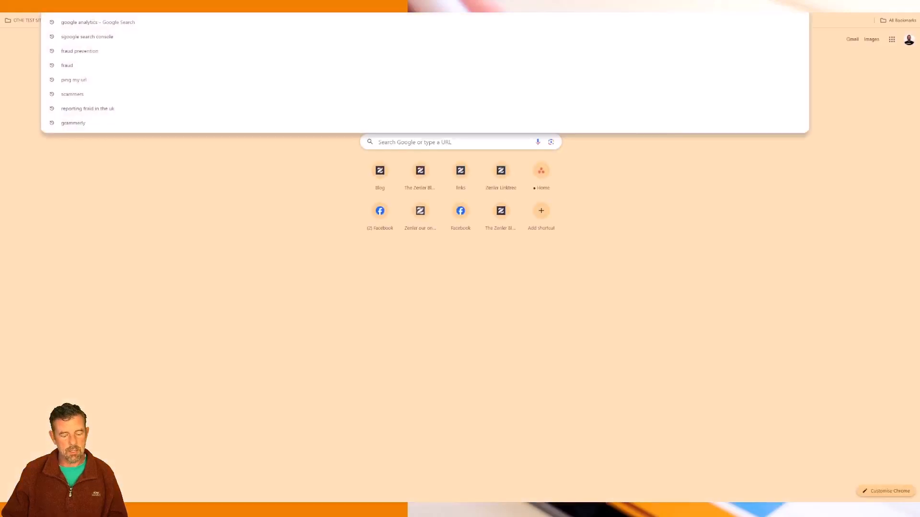
key("ctrl+v")
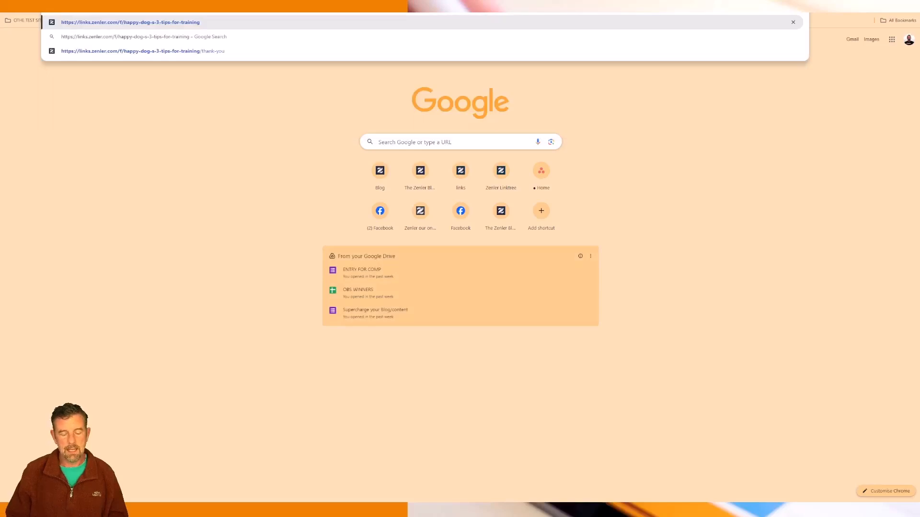
key("Return")
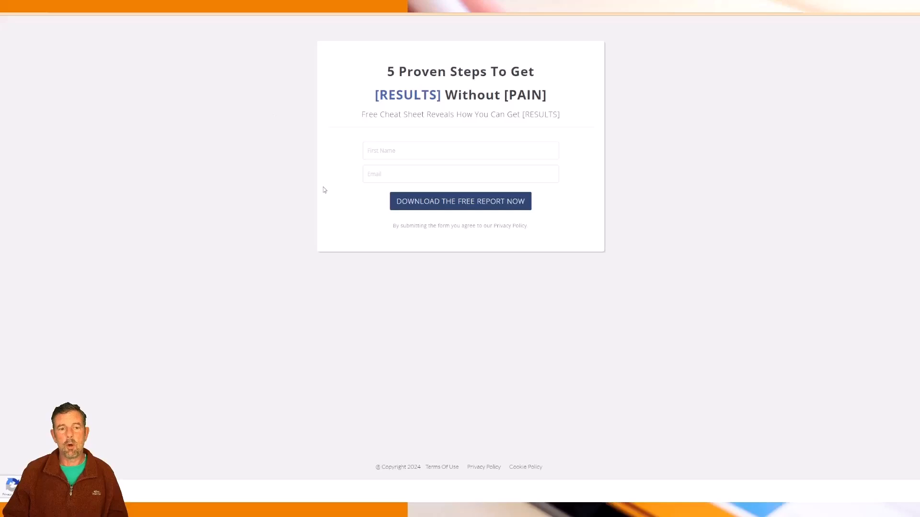
Step: Leave the Optin Page preview, return to the funnel steps and open the Optin Page for editing
key("ctrl+w")
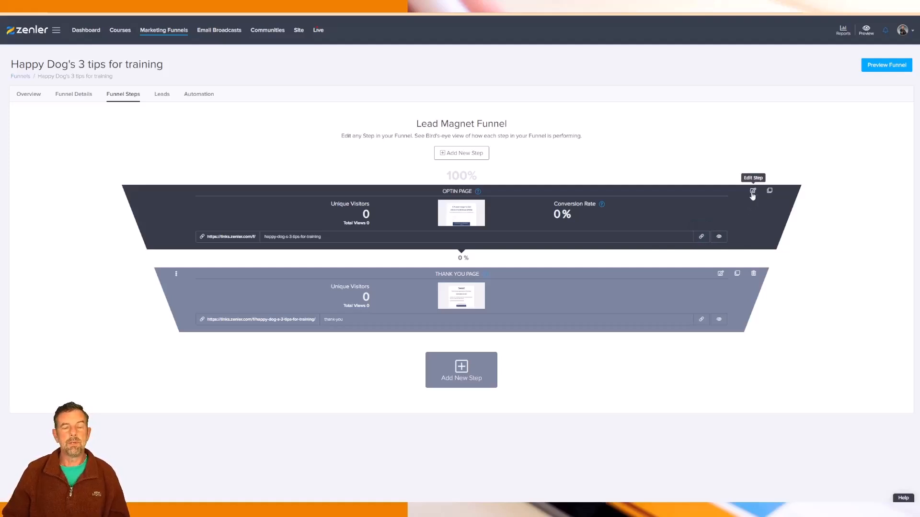
left_click(887, 65)
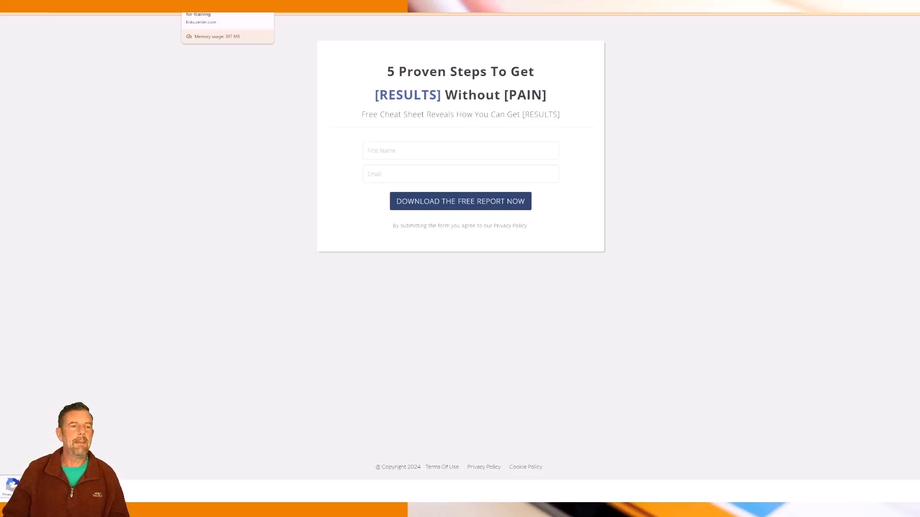
left_click(264, 2)
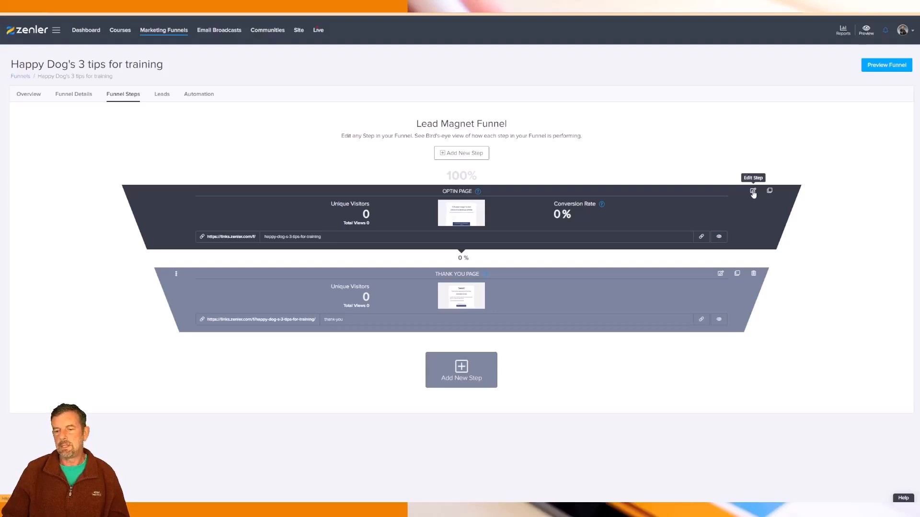
left_click(753, 192)
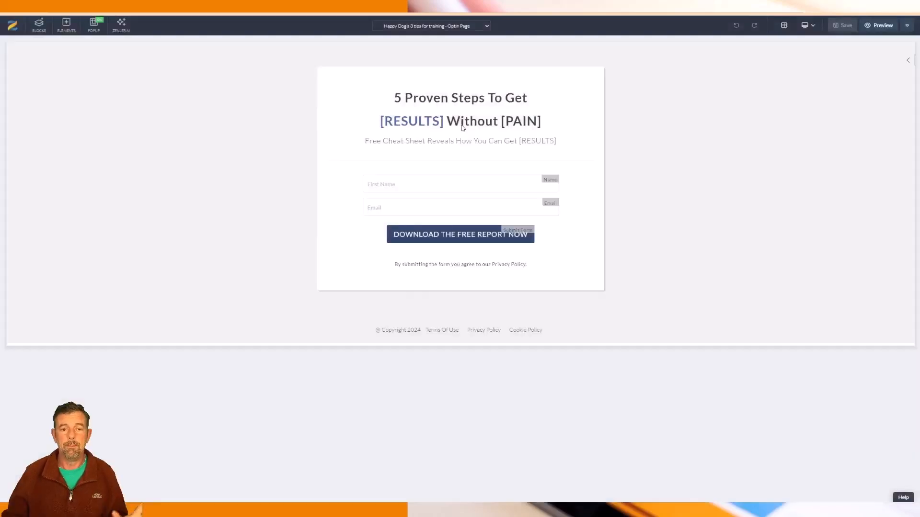
Step: Replace the first headline line on the Optin Page with "Get the 3 Tip Guide"
left_click(467, 100)
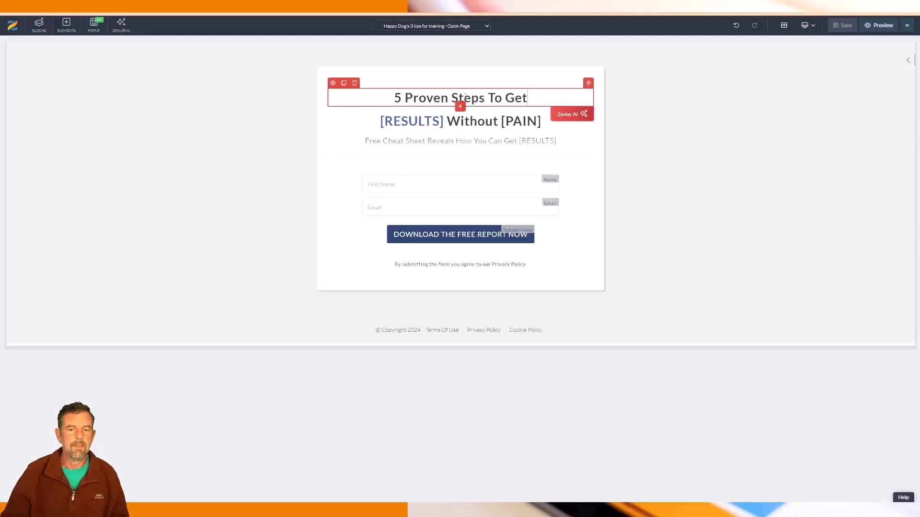
left_click_drag(534, 100, 379, 97)
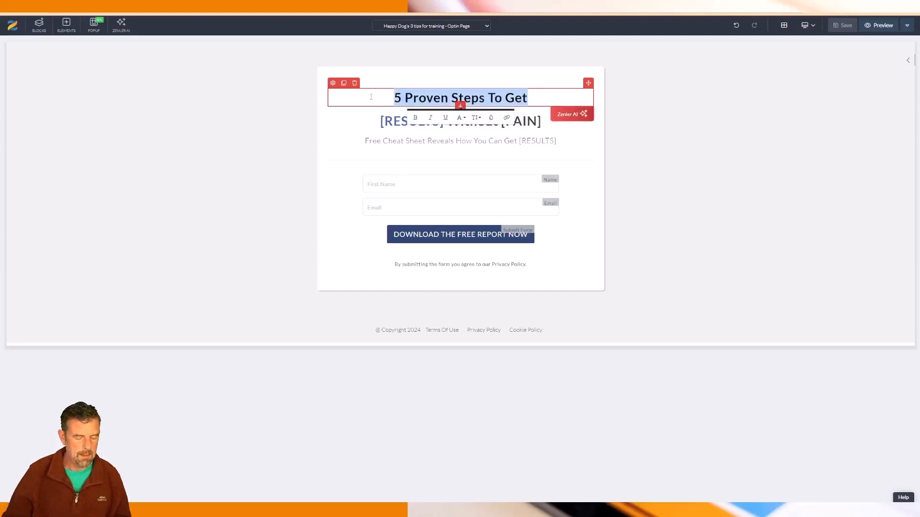
type("GEt the ")
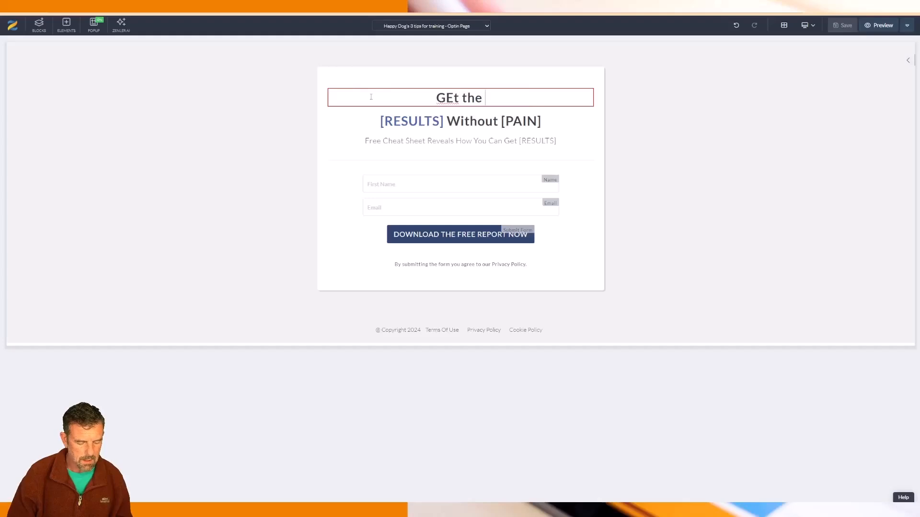
type("3 Tip ")
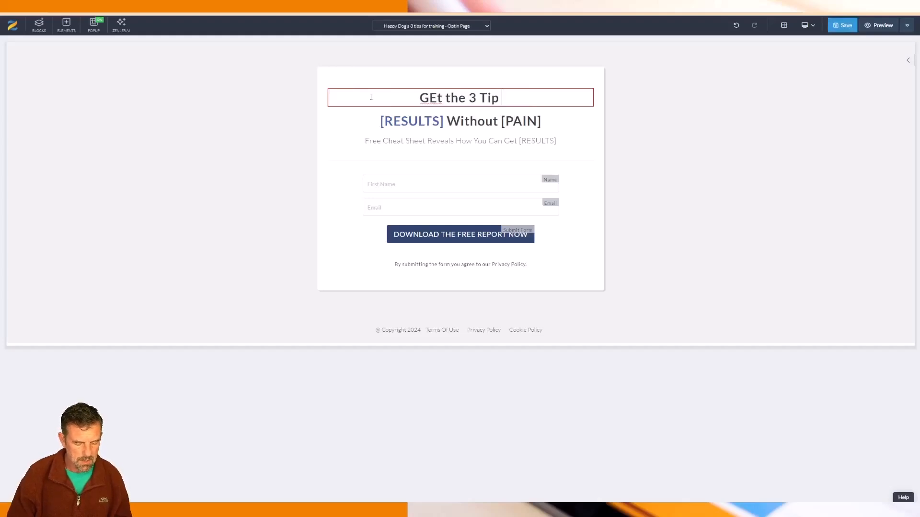
type("Cheetsheet")
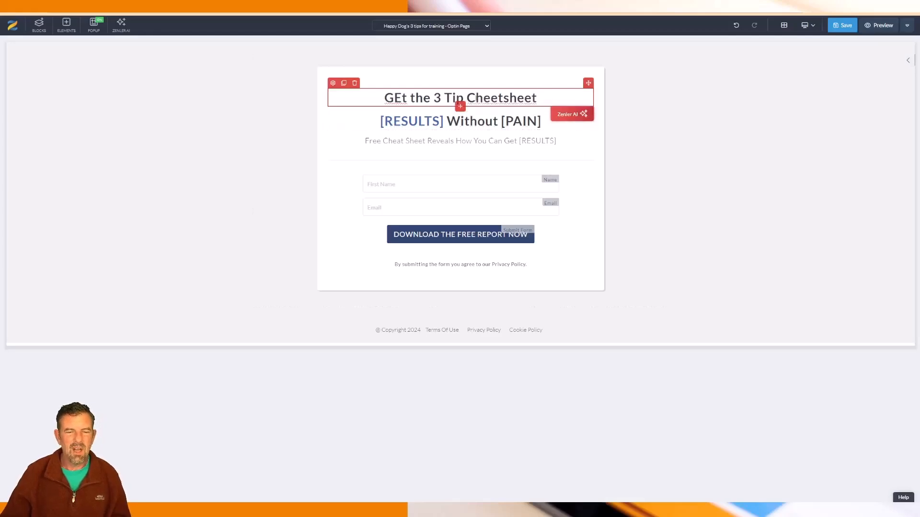
left_click_drag(467, 97, 544, 97)
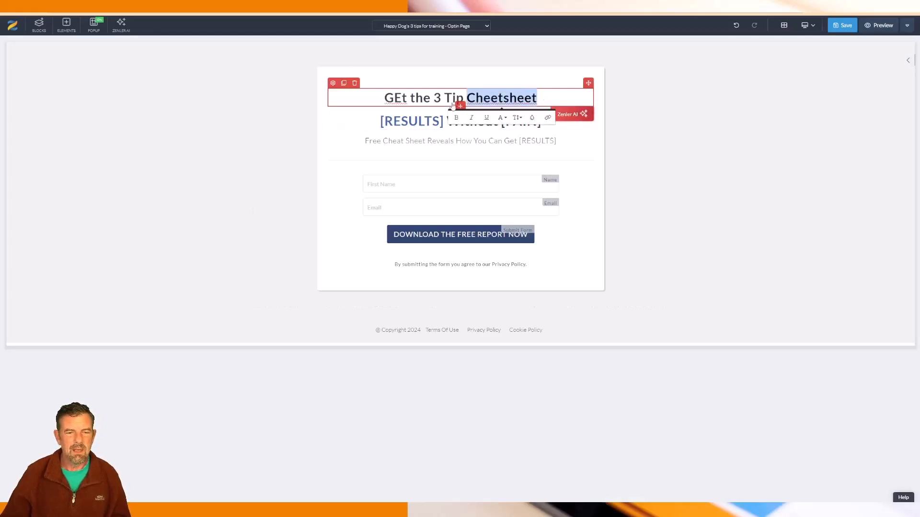
left_click_drag(402, 98, 395, 97)
type("e")
left_click_drag(467, 98, 548, 98)
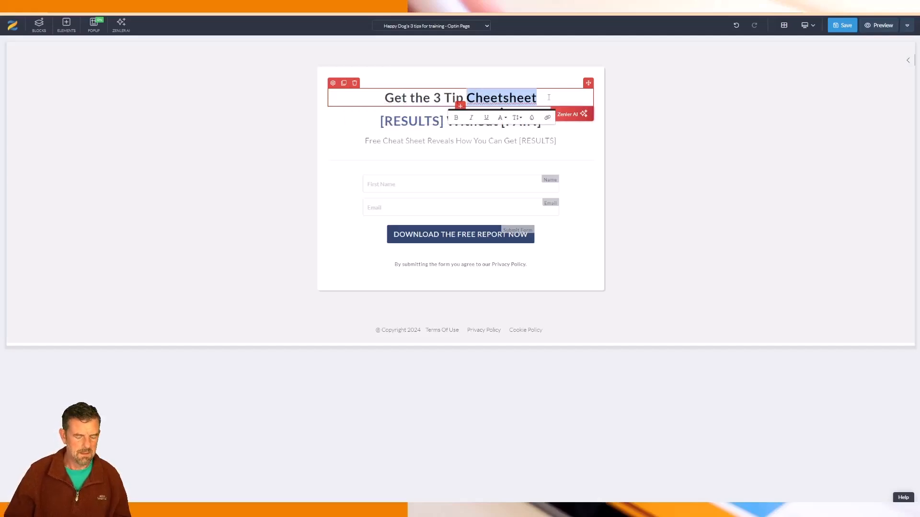
type("Guide")
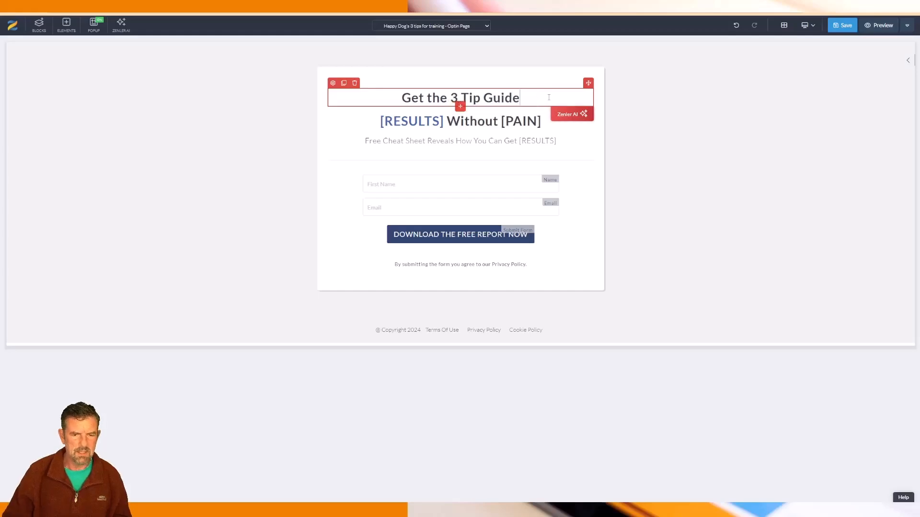
Step: Replace the second headline line, "[RESULTS] Without [PAIN]", with "To Better Dog Training"
left_click(540, 122)
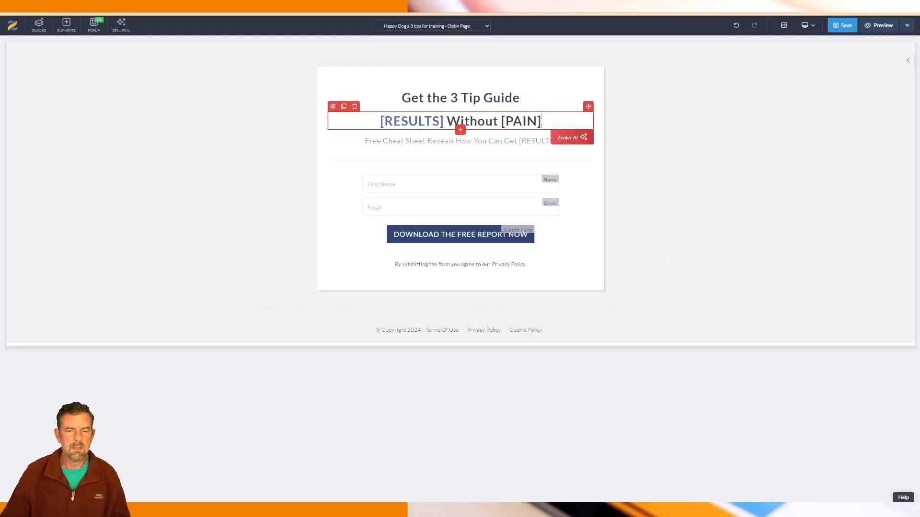
left_click(378, 123, "shift")
type("To Better ")
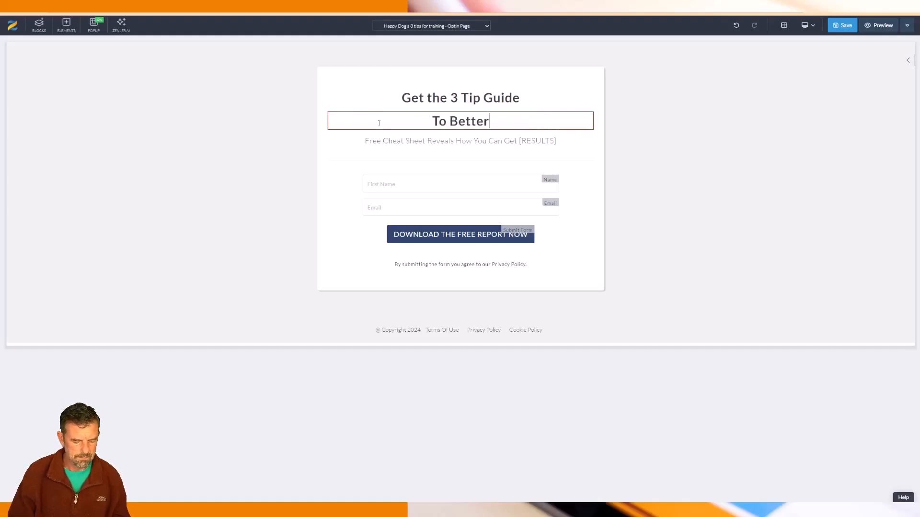
type("Dog T")
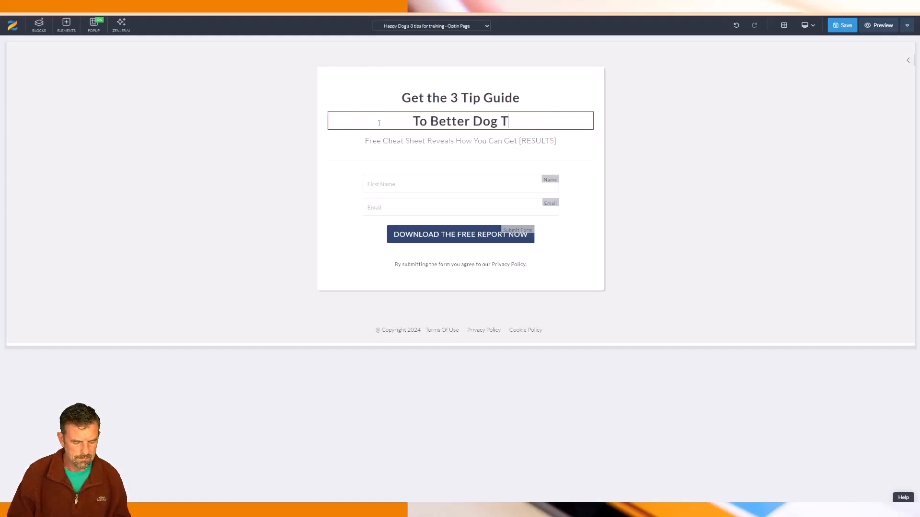
type("raining")
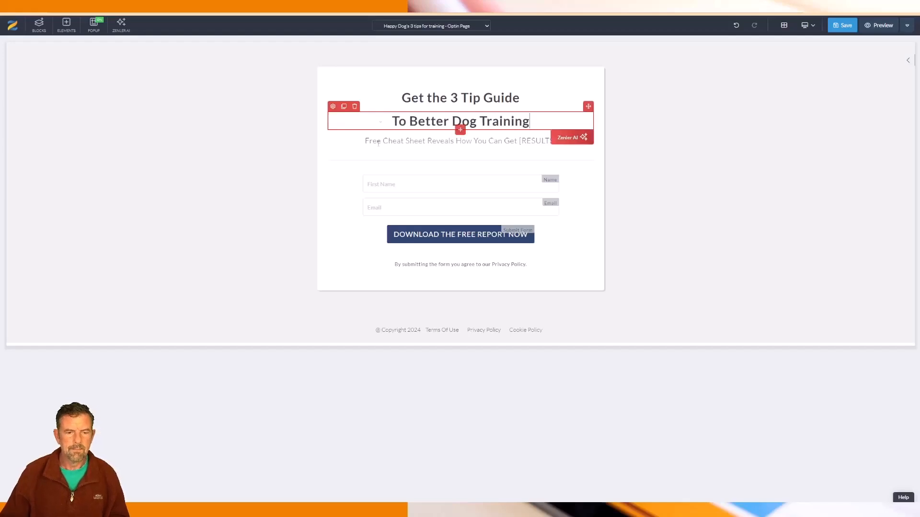
Step: Replace the subheading below the headline with "Fill in your details to recieve the FREE PDF" and deselect it
left_click(407, 143)
left_click_drag(566, 140, 364, 144)
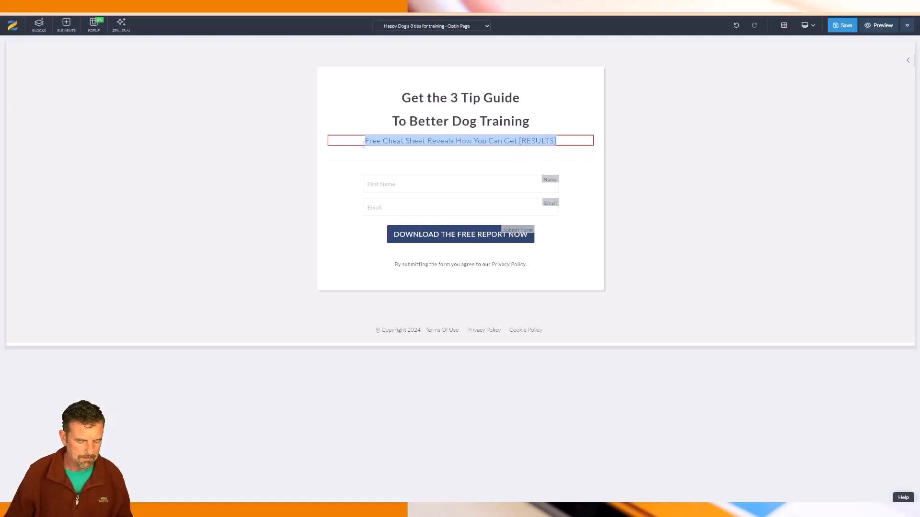
type("Fil")
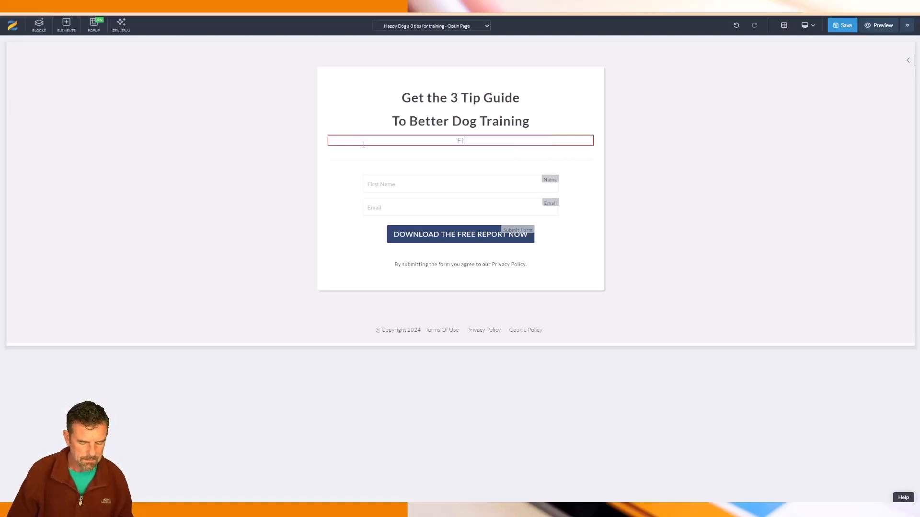
key("BackSpace")
type("ll i")
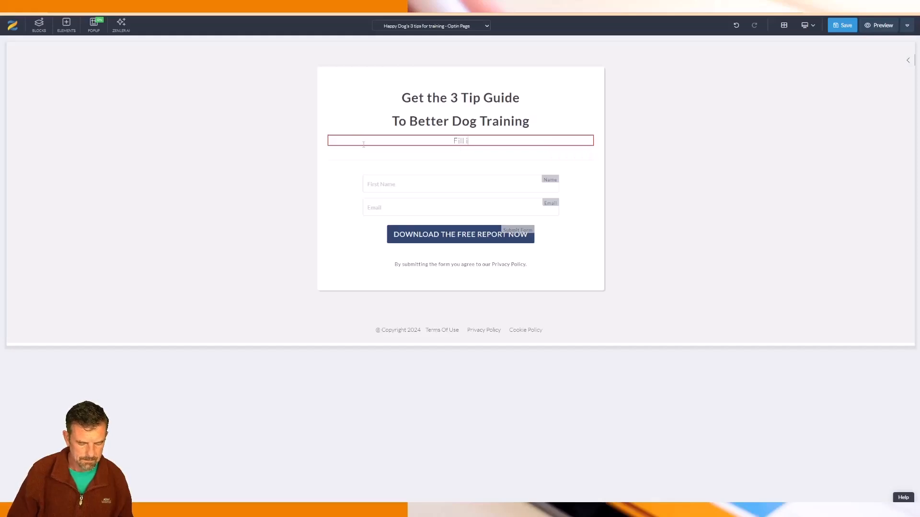
type("n yuor det")
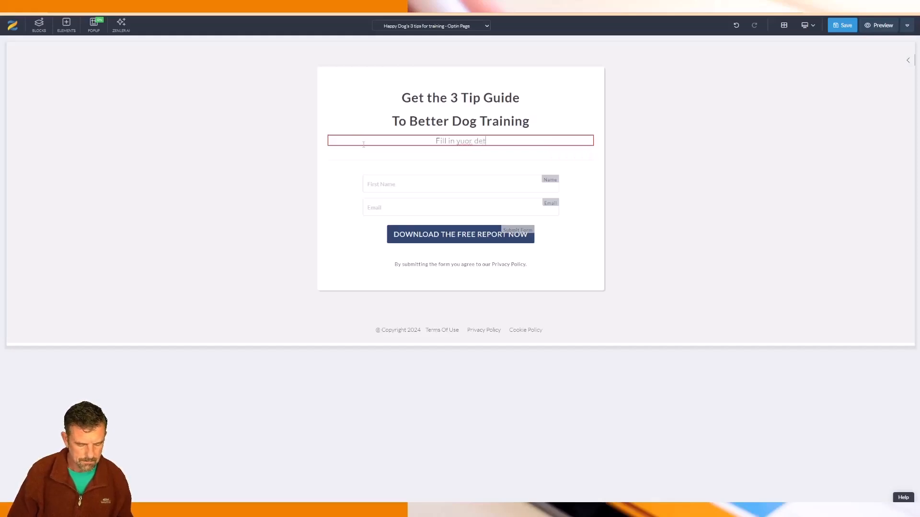
type("ails to")
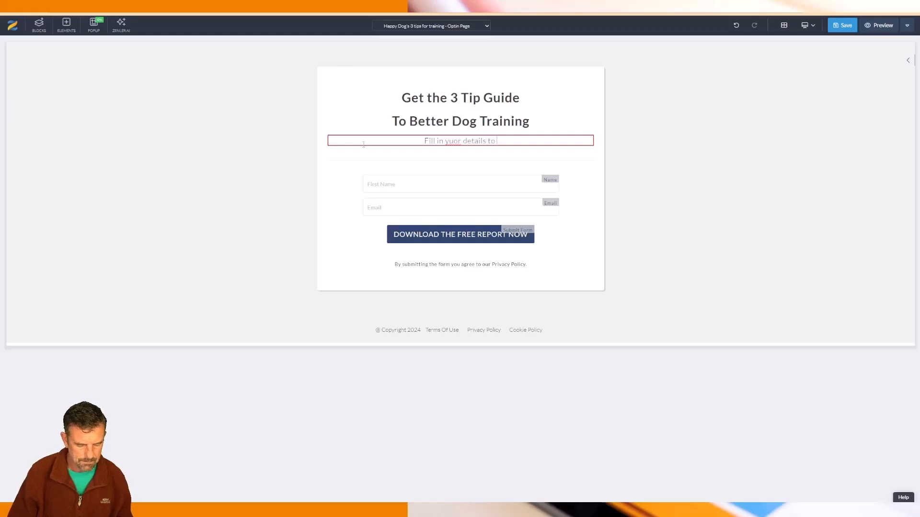
type(" recieve the ")
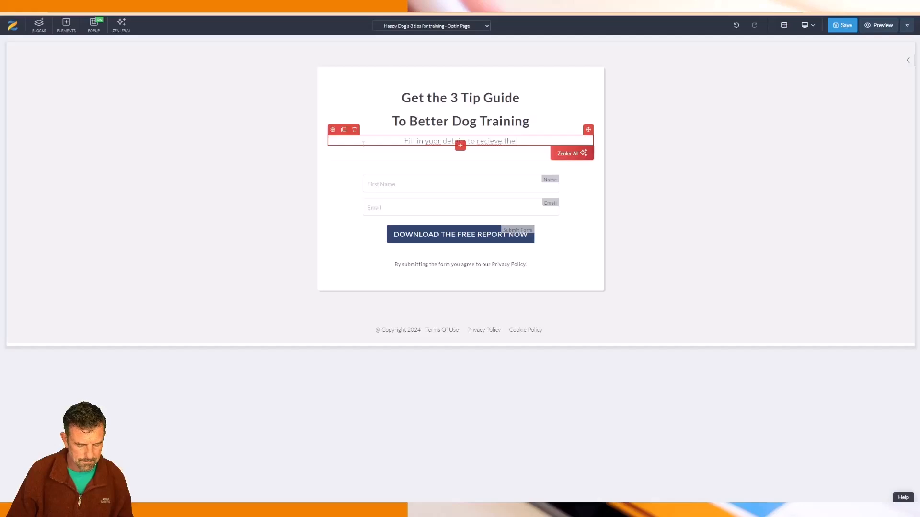
type("FREE ")
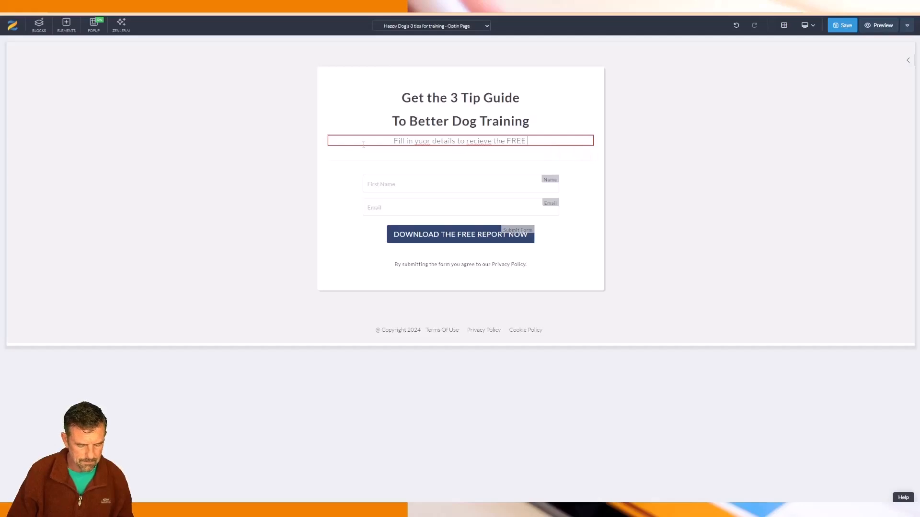
type("PDF")
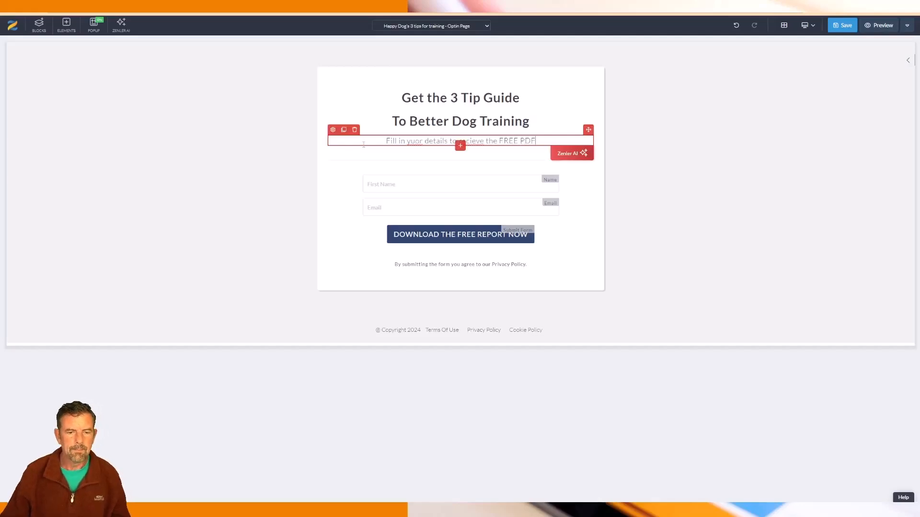
left_click_drag(420, 141, 410, 141)
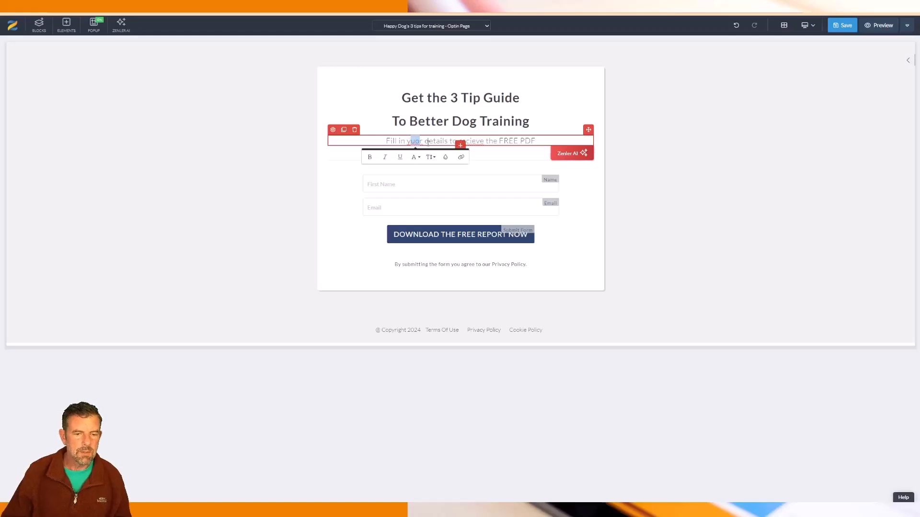
type("ou")
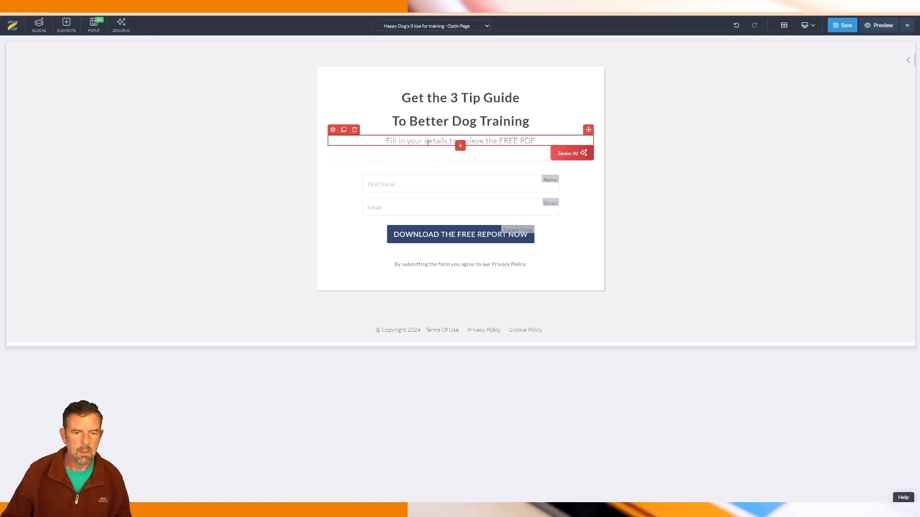
left_click(704, 181)
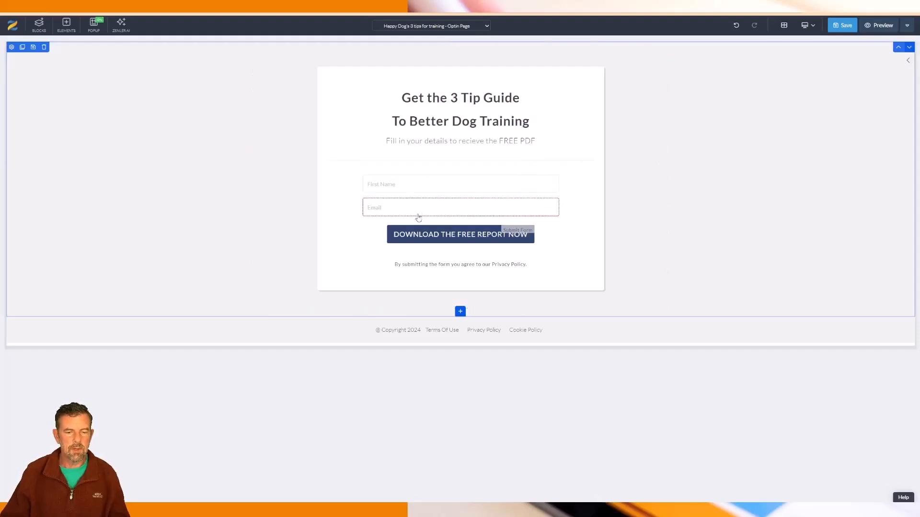
Step: Change the background color of the form's download button to orange
left_click(404, 238)
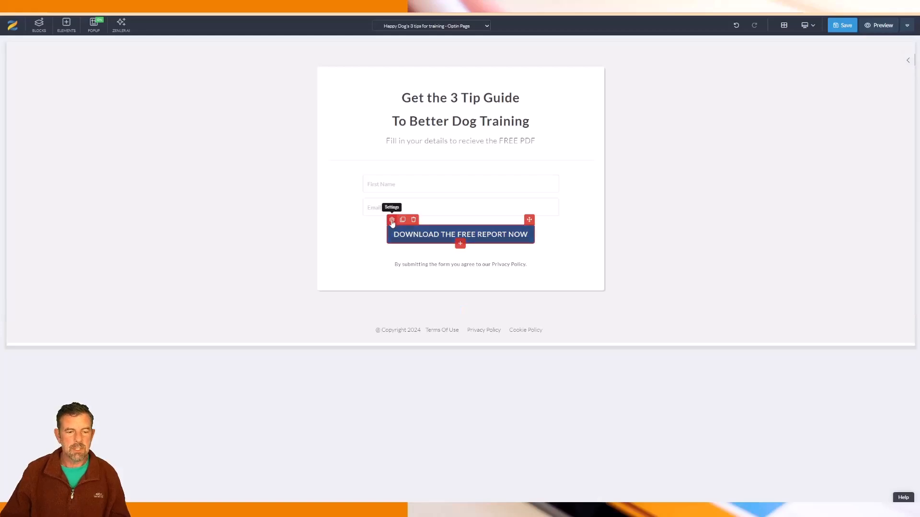
left_click(393, 220)
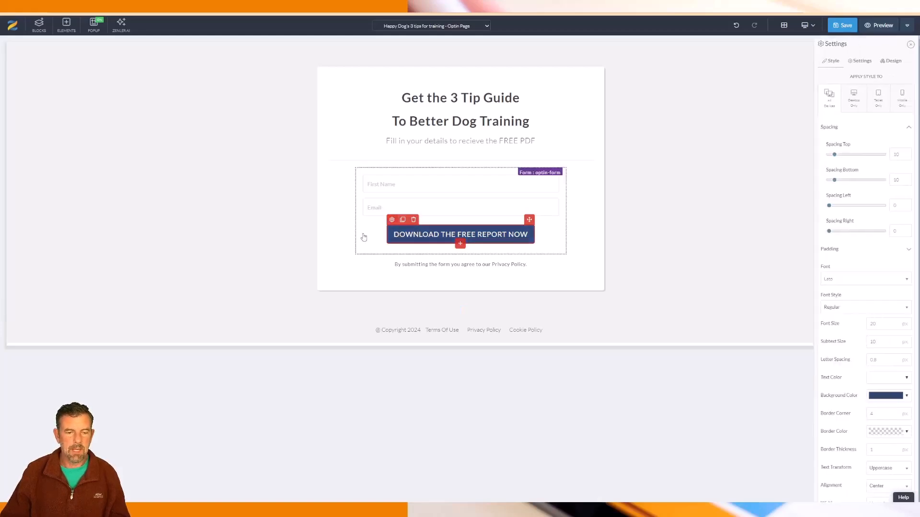
left_click(389, 243)
left_click(411, 239)
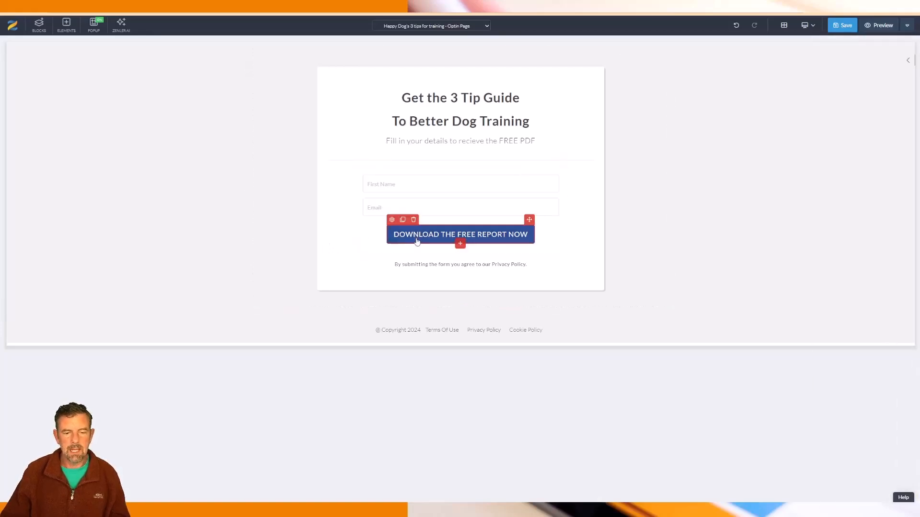
left_click(392, 220)
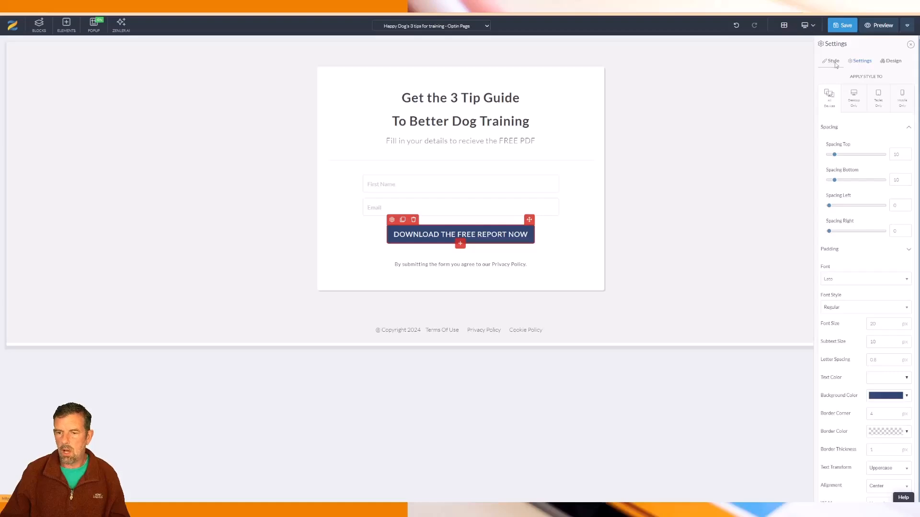
left_click(882, 397)
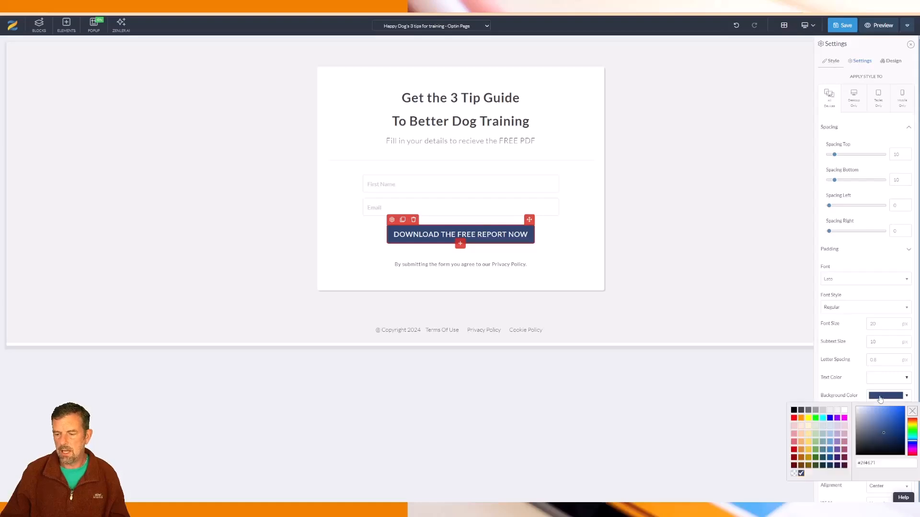
left_click(801, 419)
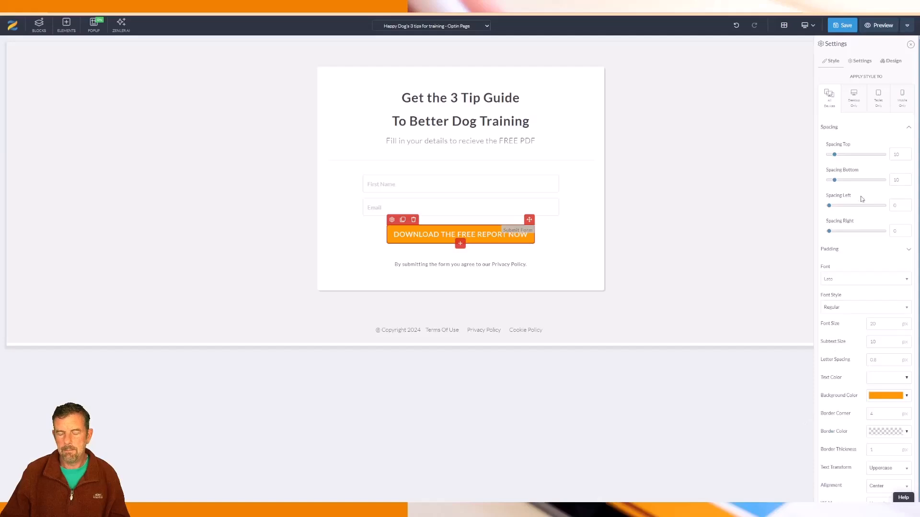
Step: Change the text of the form's download button to "GET THE PDF GUIDE BY EMAIL" and deselect it
left_click(860, 62)
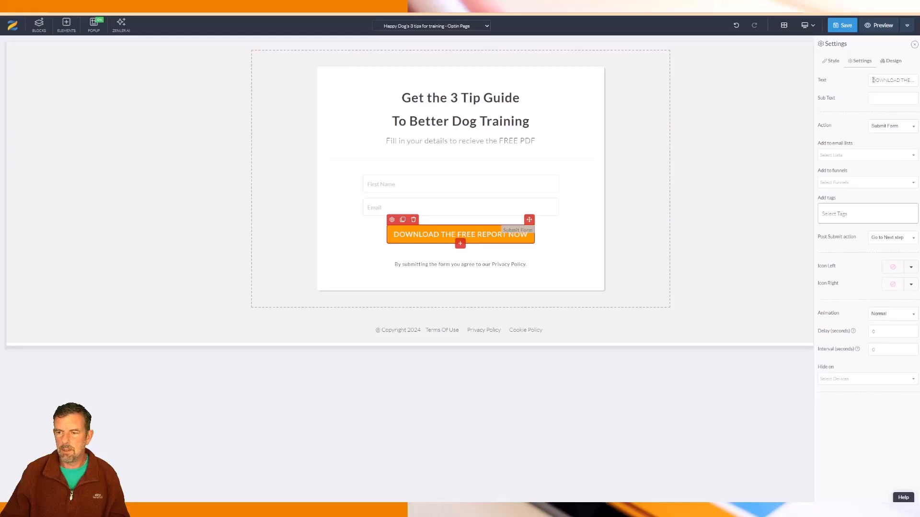
triple_click(895, 80)
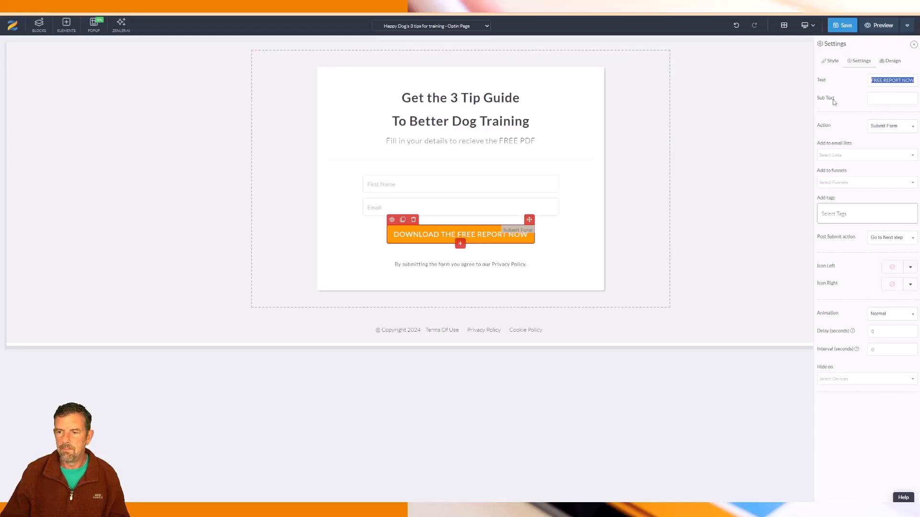
type("GET")
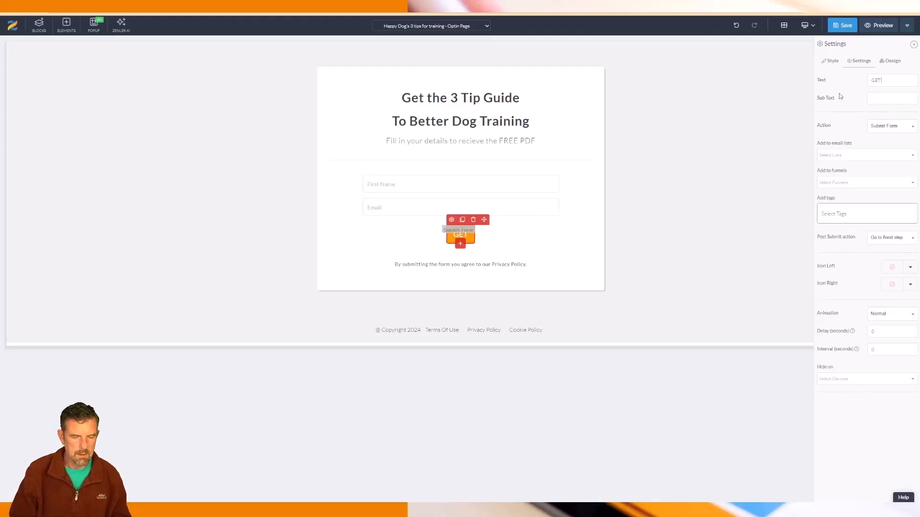
type(" THE PDF GUIDE BY EMAIL")
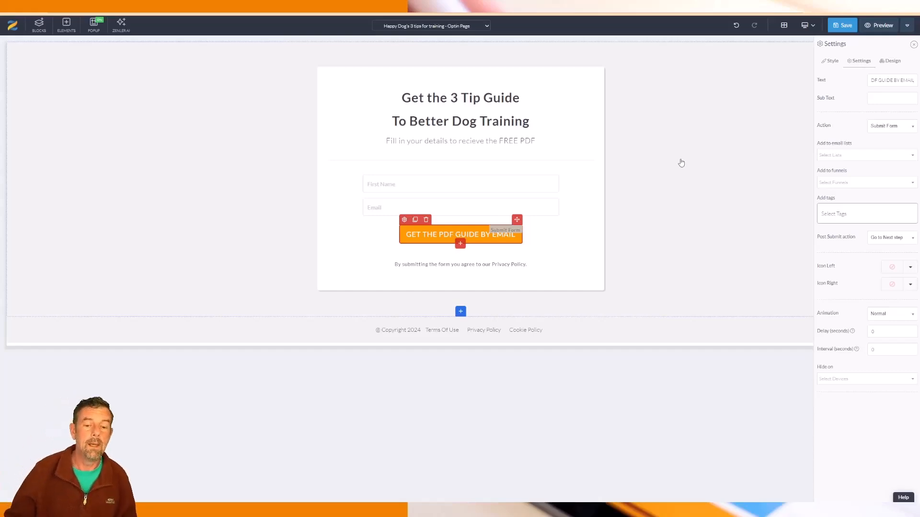
left_click(713, 217)
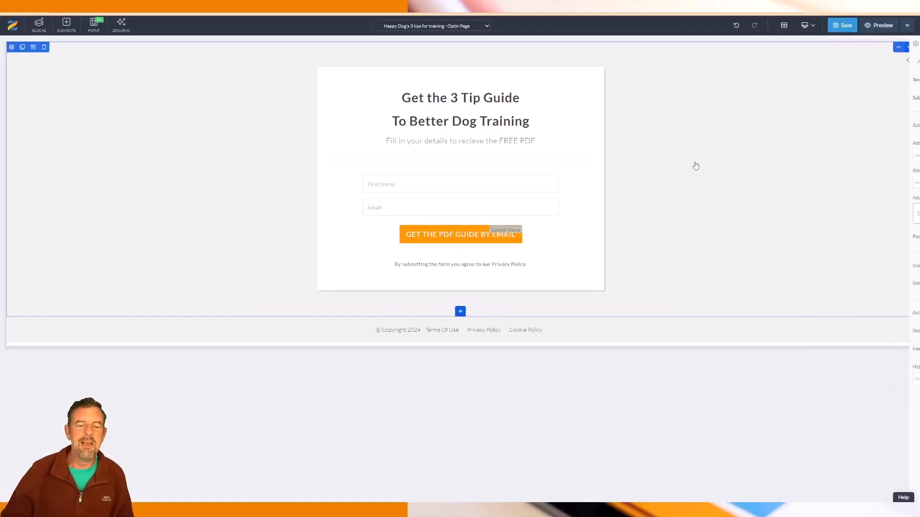
Step: Set the post submit action of the form's orange button to Go to Next step
left_click(441, 237)
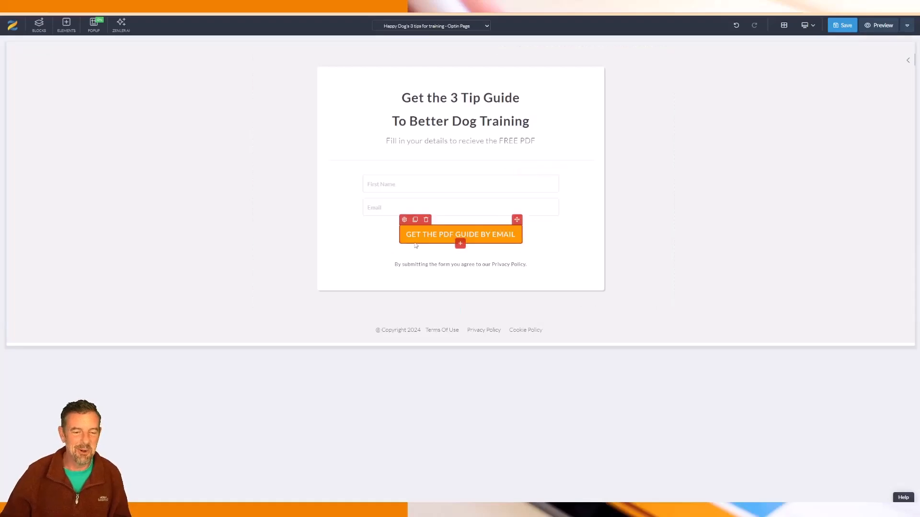
left_click(404, 220)
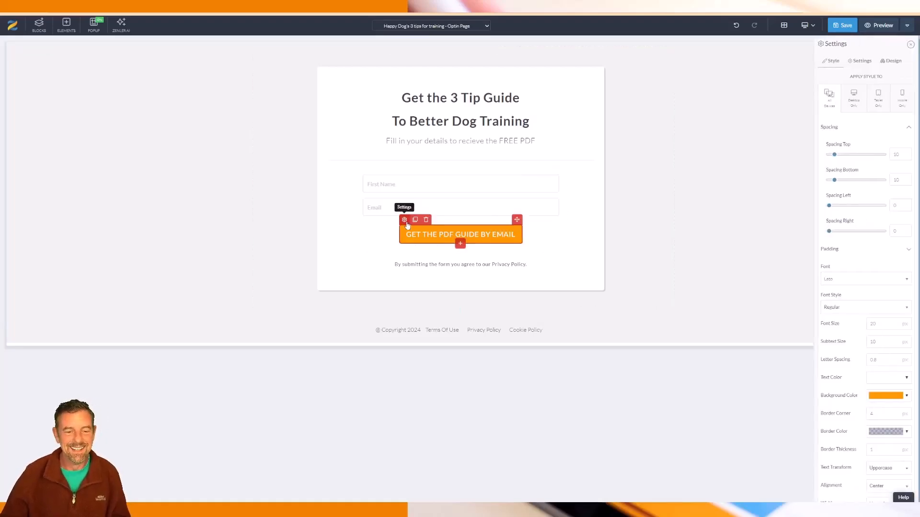
left_click(867, 63)
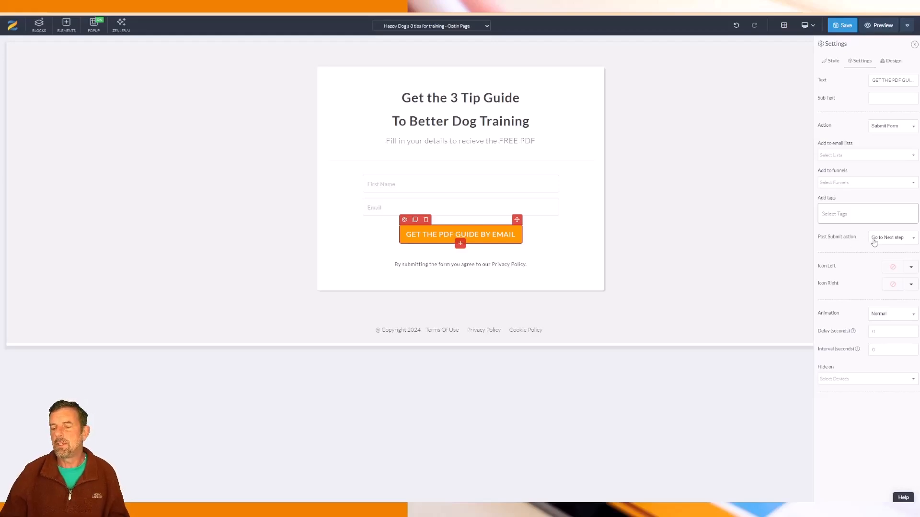
left_click(912, 241)
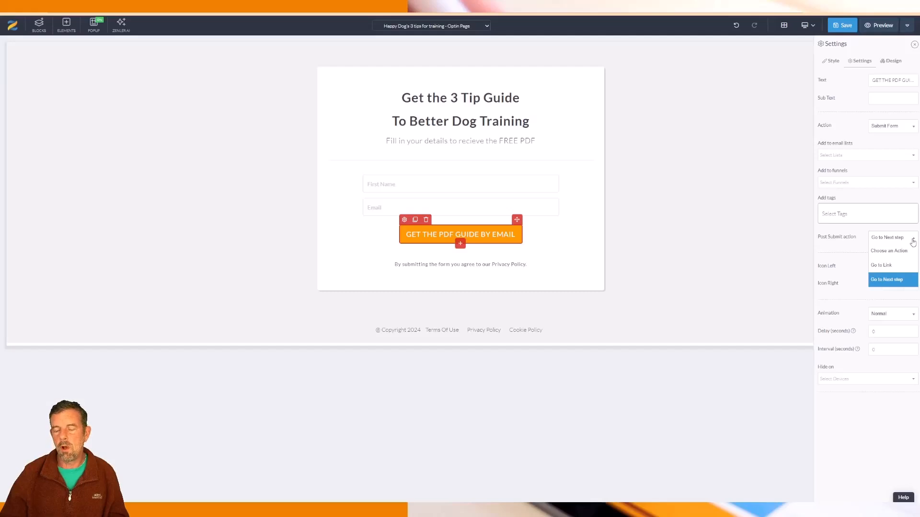
left_click(883, 281)
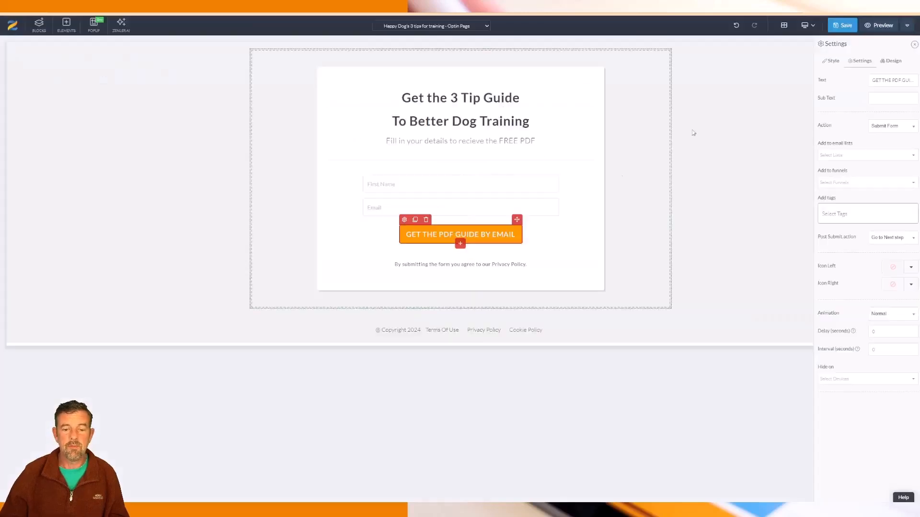
left_click(841, 26)
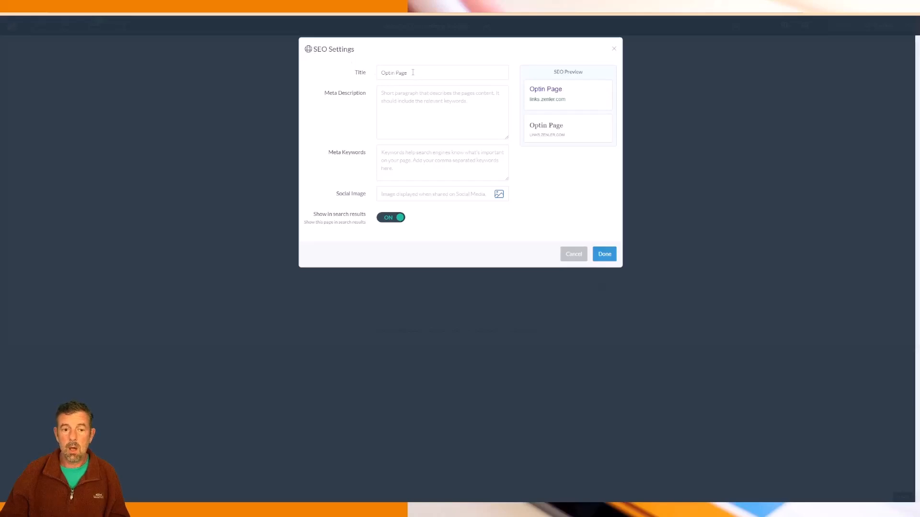
left_click_drag(379, 72, 407, 75)
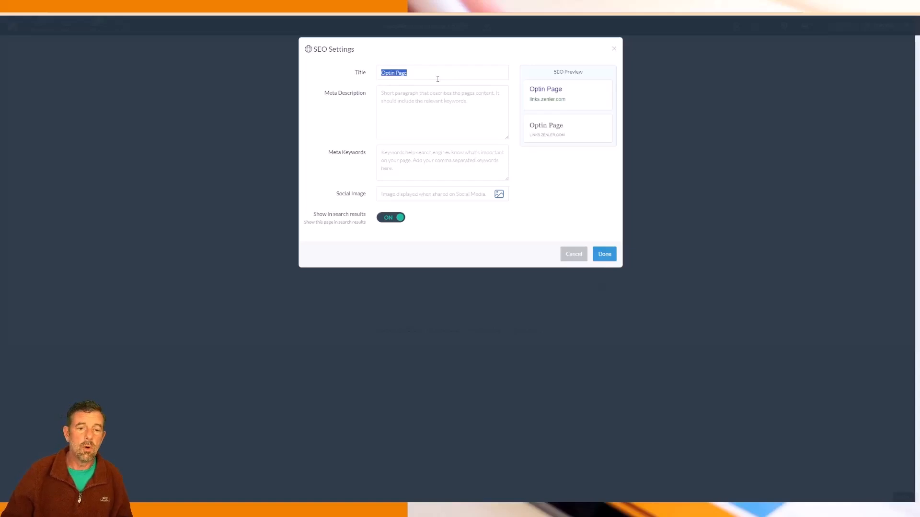
left_click(599, 256)
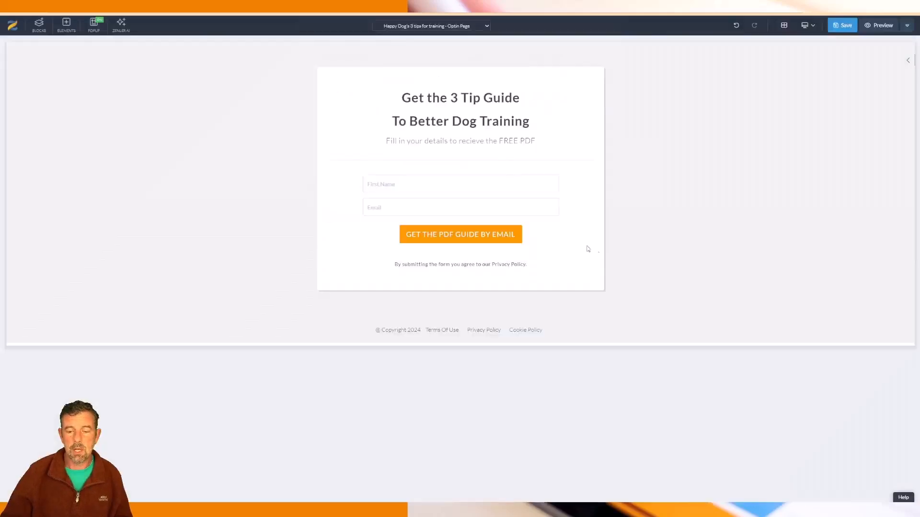
Step: Copy the first headline line and set the page's SEO title to "Get the 3 Tip Guide"
left_click(524, 121)
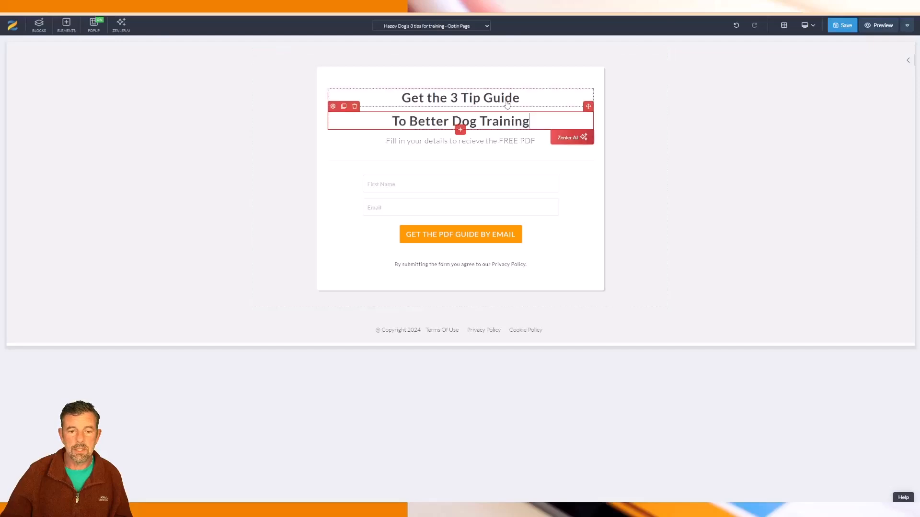
triple_click(506, 99)
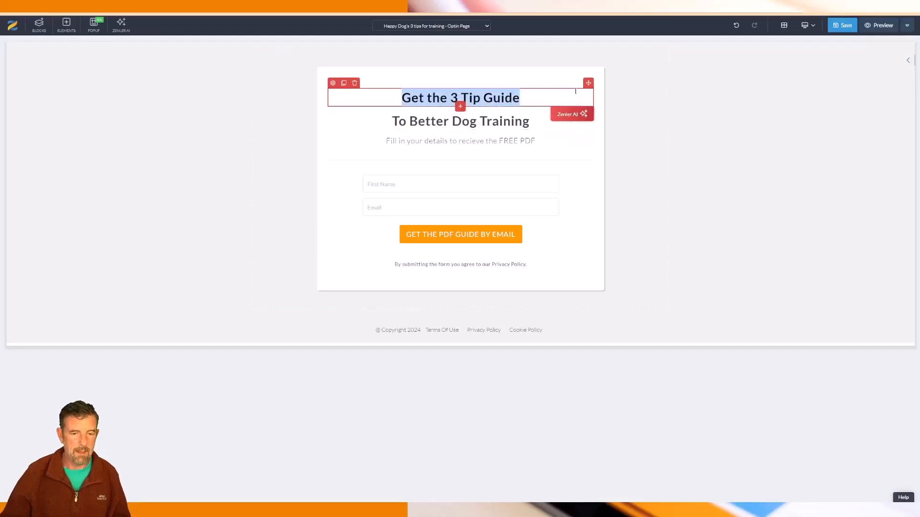
left_click(905, 26)
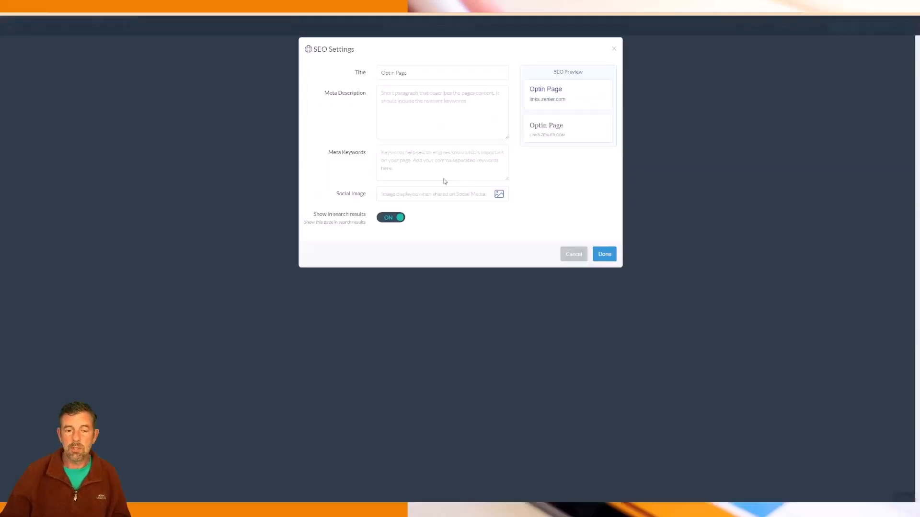
left_click_drag(411, 73, 380, 71)
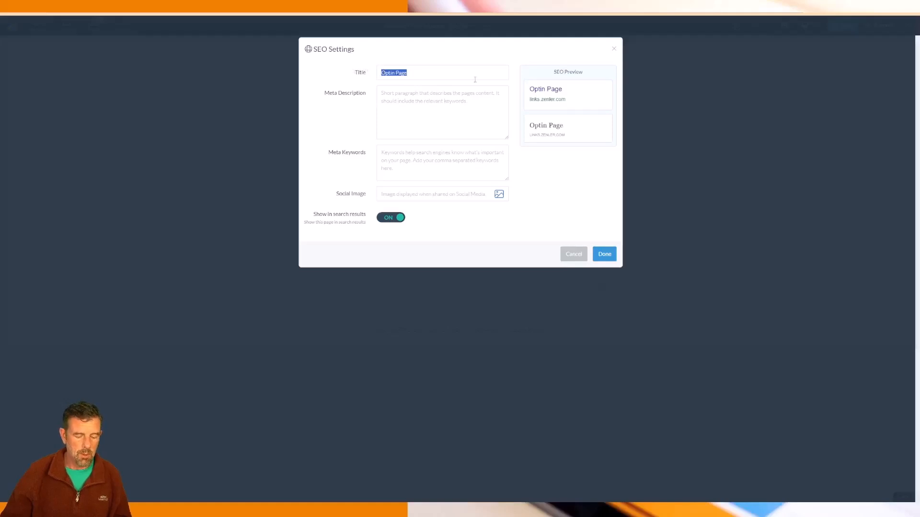
type("Get the 3 Tip Guide")
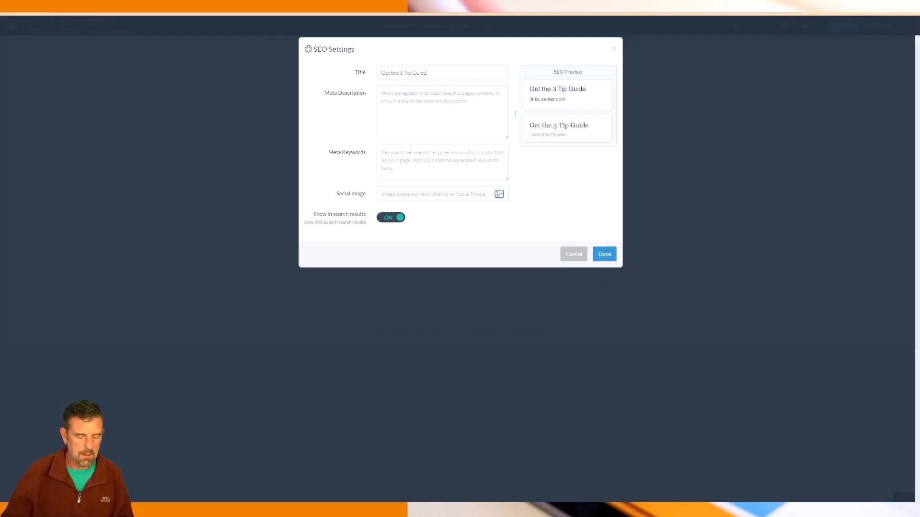
Step: Enter the SEO meta description "Free PDF Guide tips on dog training.", apply the SEO settings and save the page
key("Tab")
type("Free")
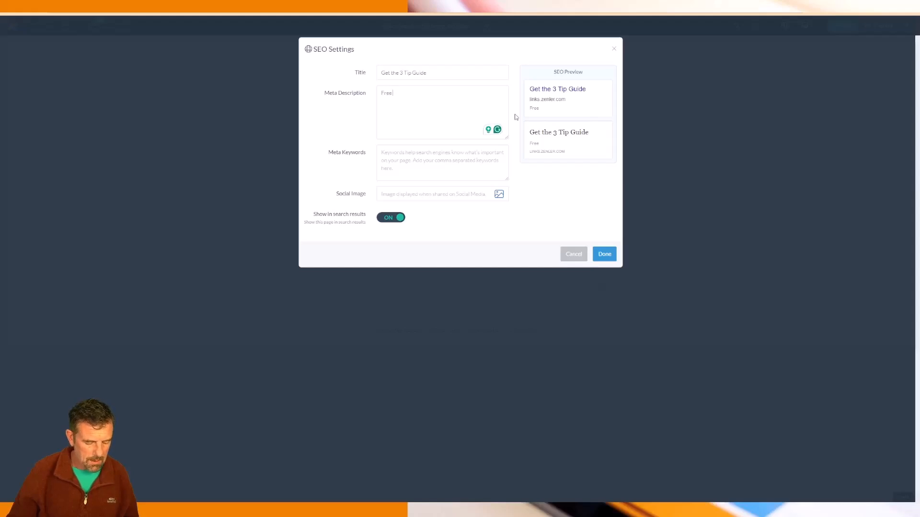
type("PD")
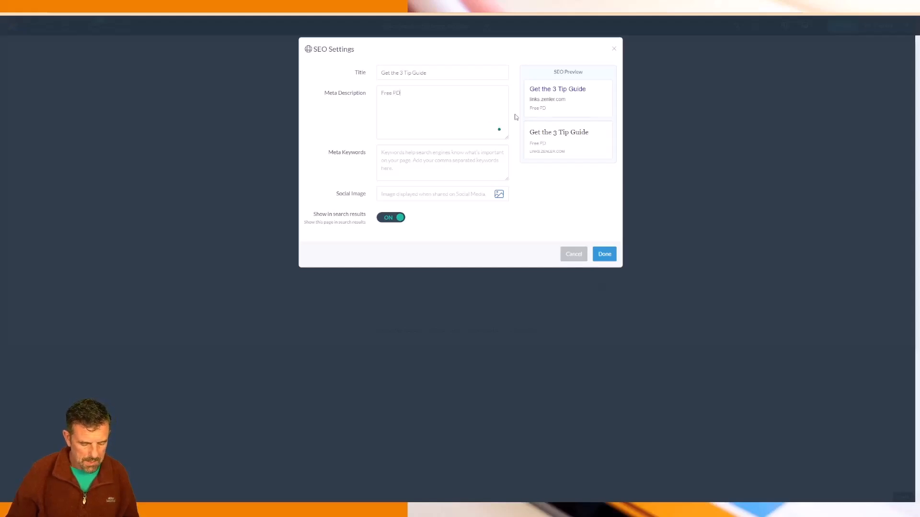
type("F Guide")
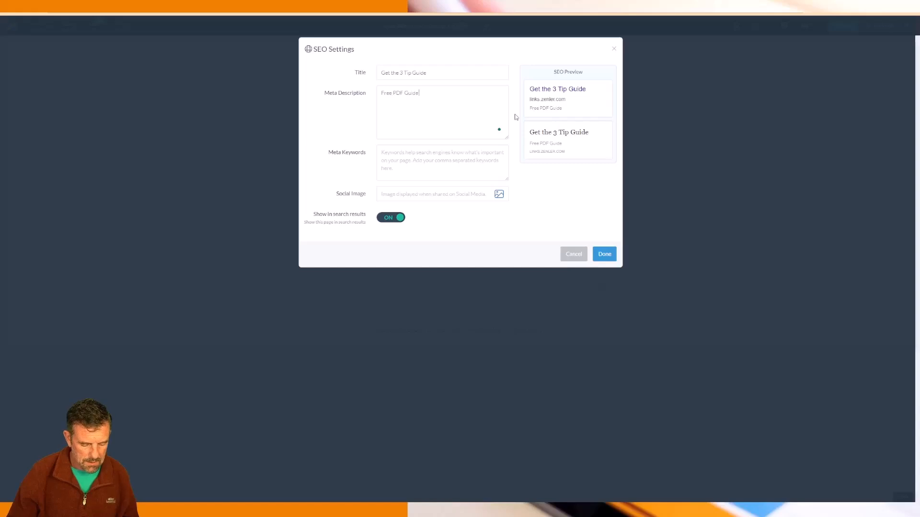
type(" tips")
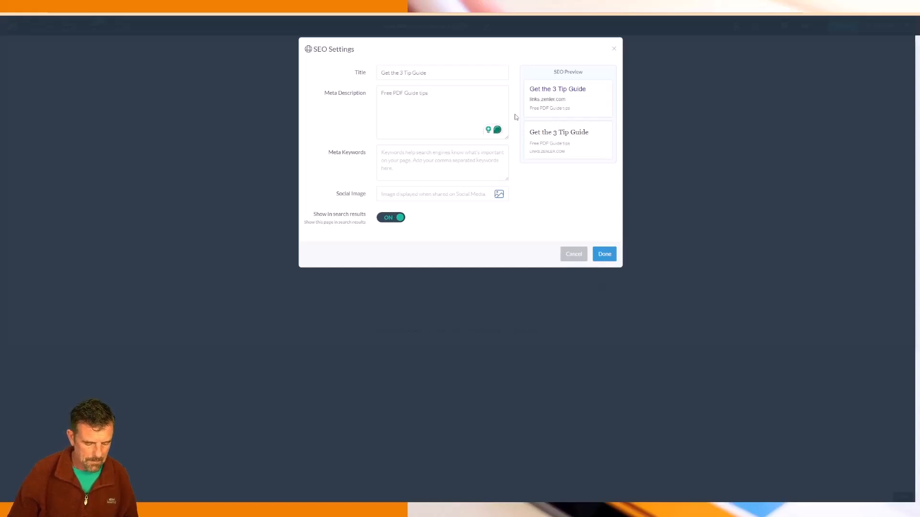
type(" on dog training")
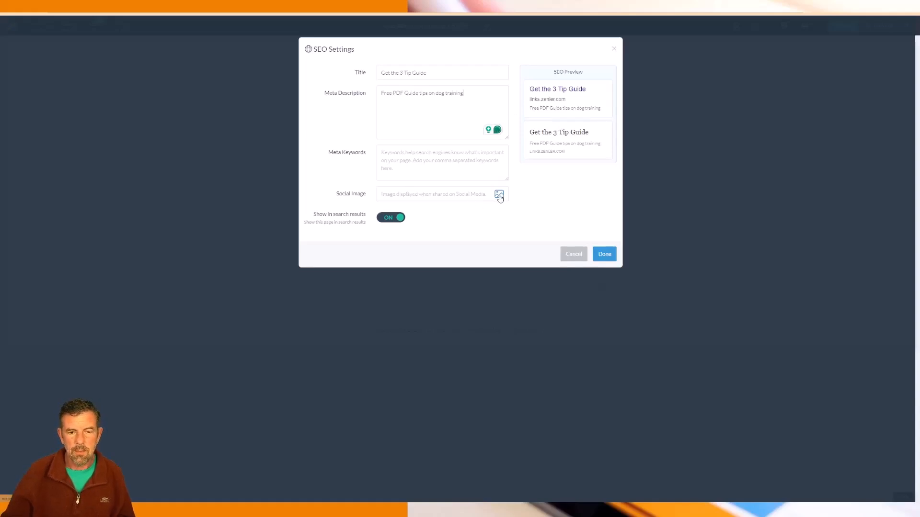
type(".")
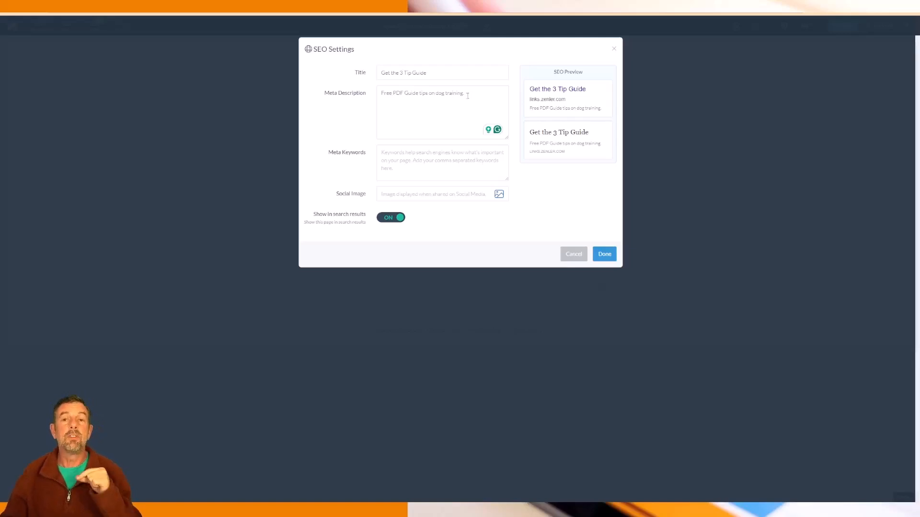
left_click(604, 254)
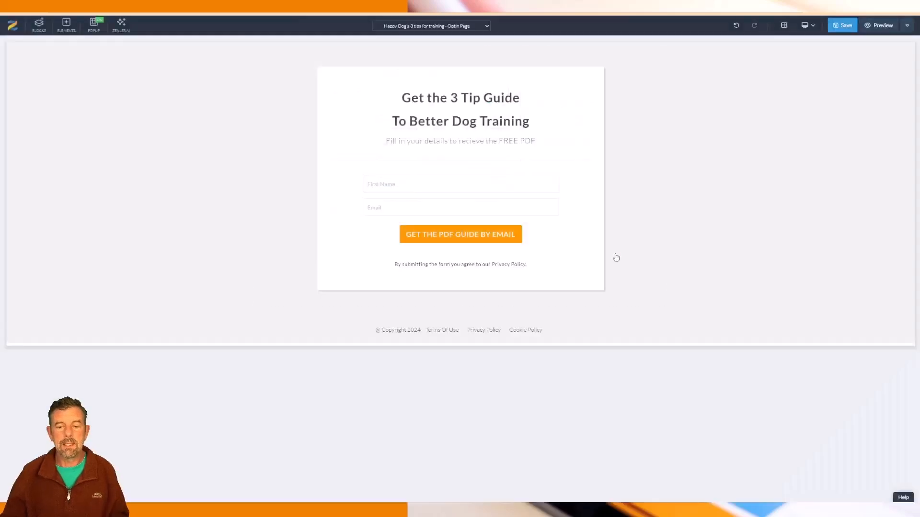
left_click(842, 25)
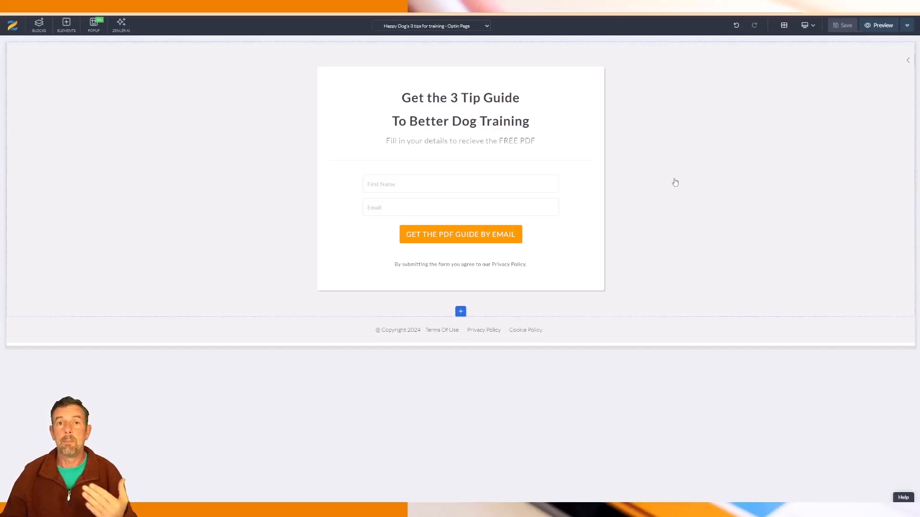
Step: Review the Optin Page's SEO settings and close them without making changes
left_click(906, 27)
left_click(863, 55)
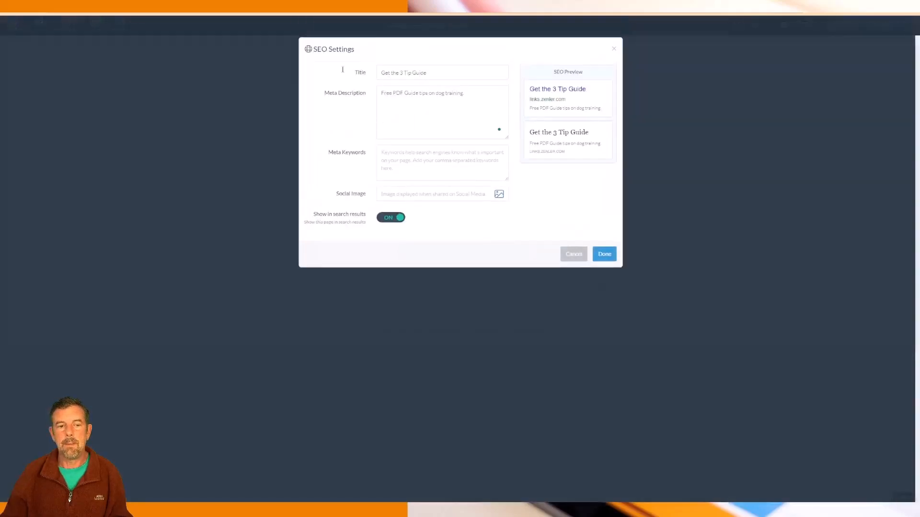
left_click_drag(314, 49, 426, 52)
left_click(441, 54)
left_click(599, 259)
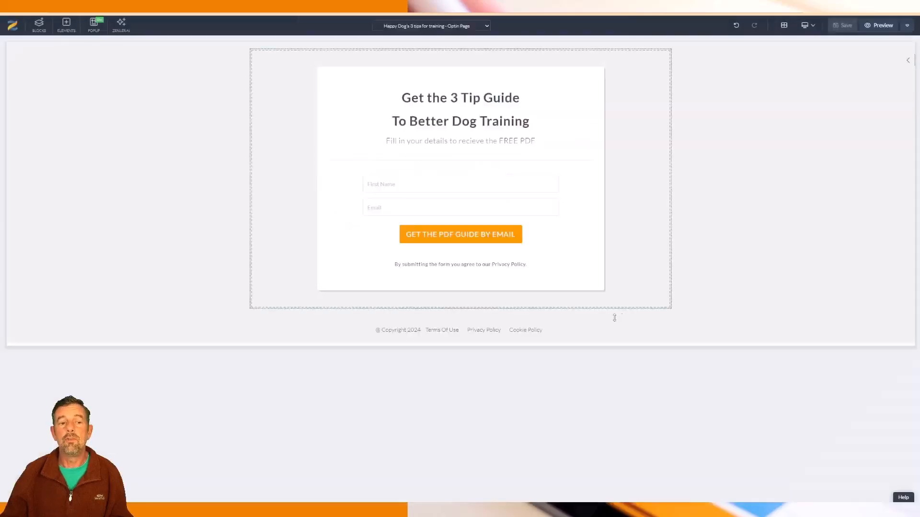
left_click(604, 254)
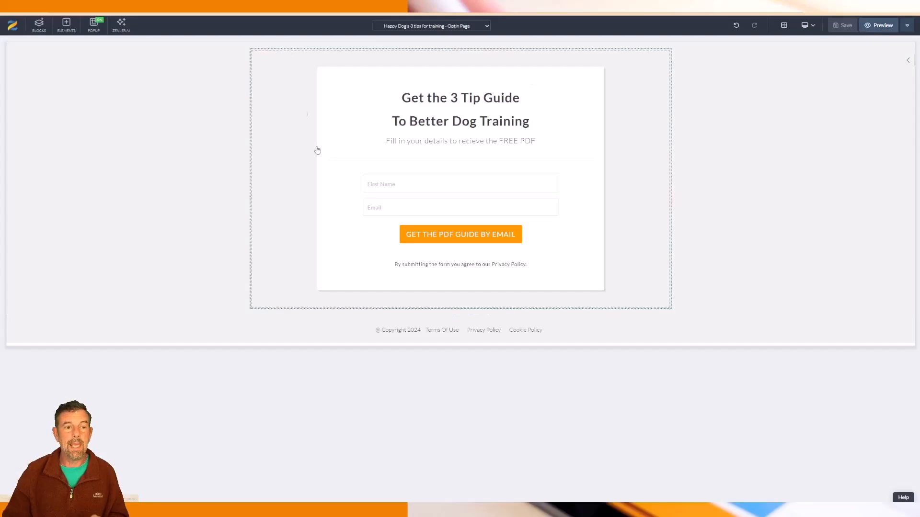
Step: Preview the Optin Page from the editor and from the funnel's steps overview, closing each preview
left_click(874, 27)
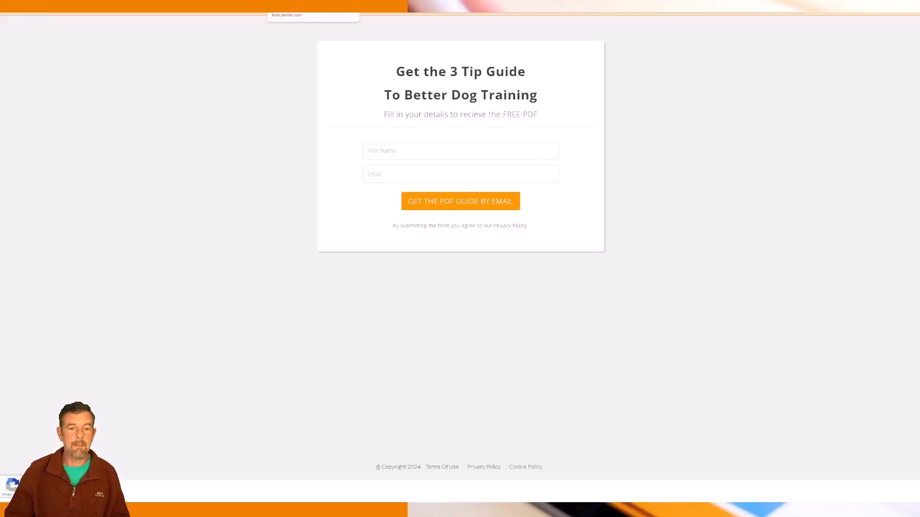
left_click(313, 5)
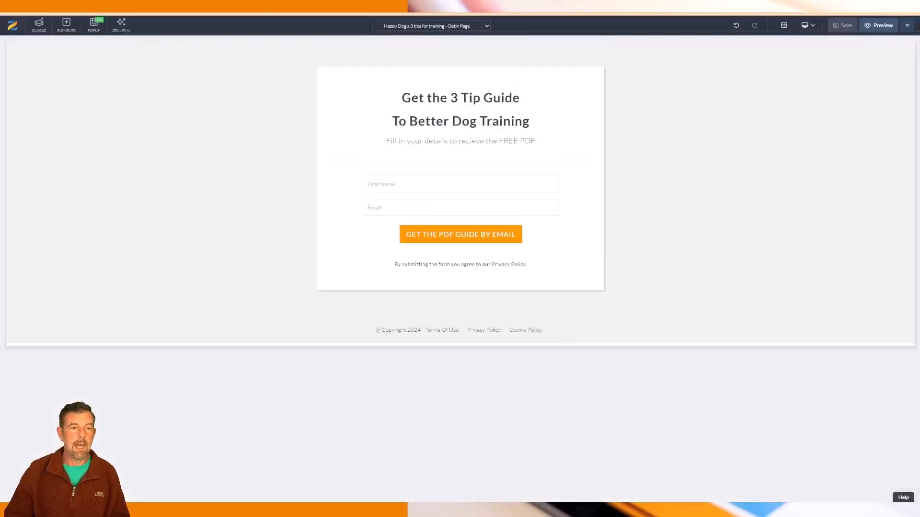
left_click(457, 120)
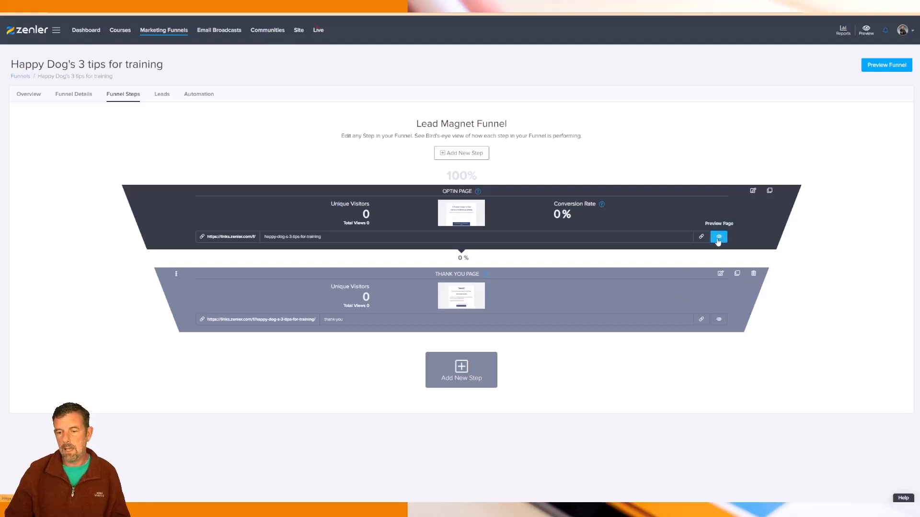
left_click(718, 239)
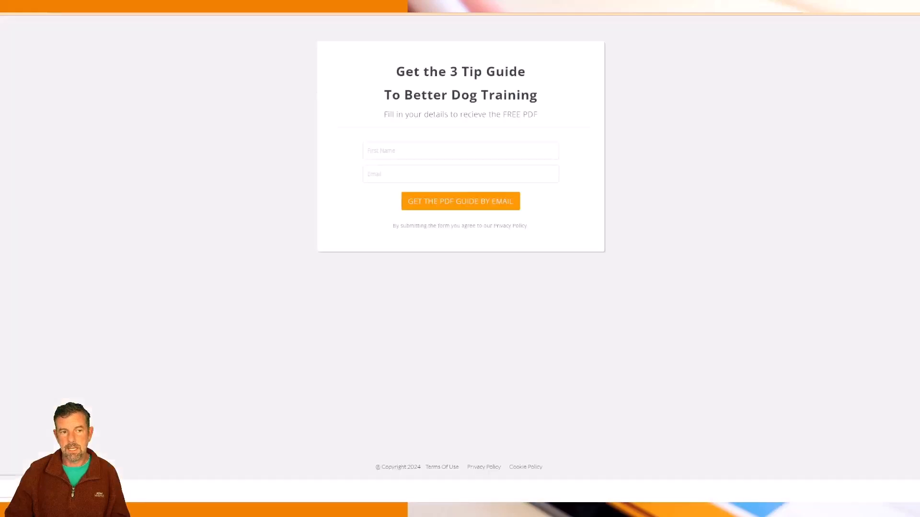
key("ctrl+w")
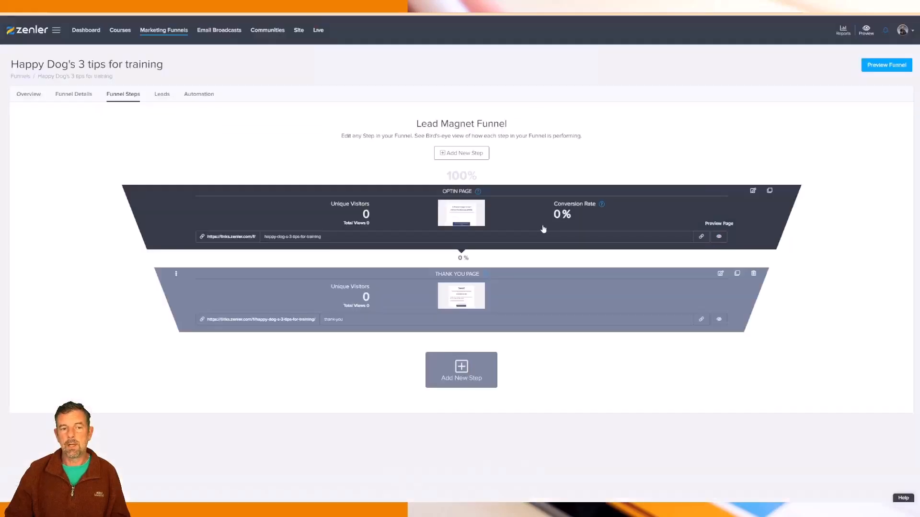
Step: Open the funnel's Thank You Page for editing
left_click(721, 275)
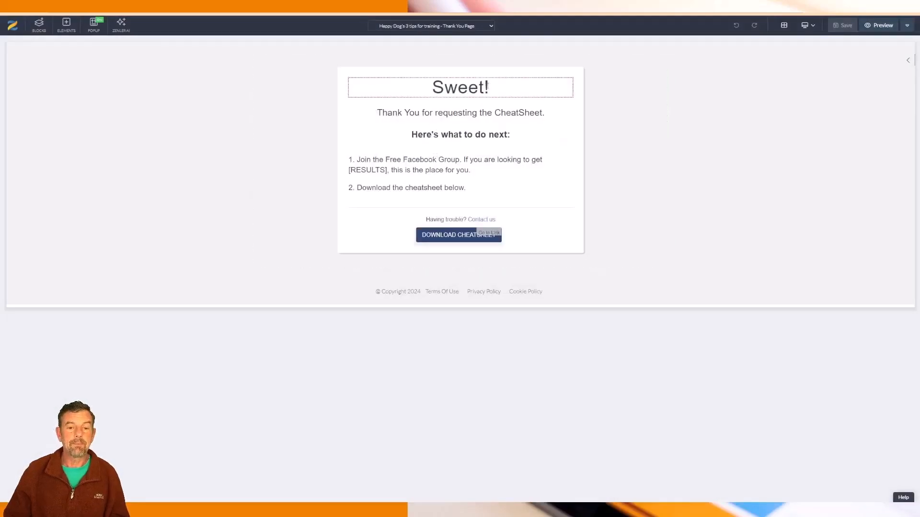
Step: Replace the Thank You Page's "Sweet!" heading with "Thank you"
left_click(429, 87)
double_click(429, 86)
type("THank you")
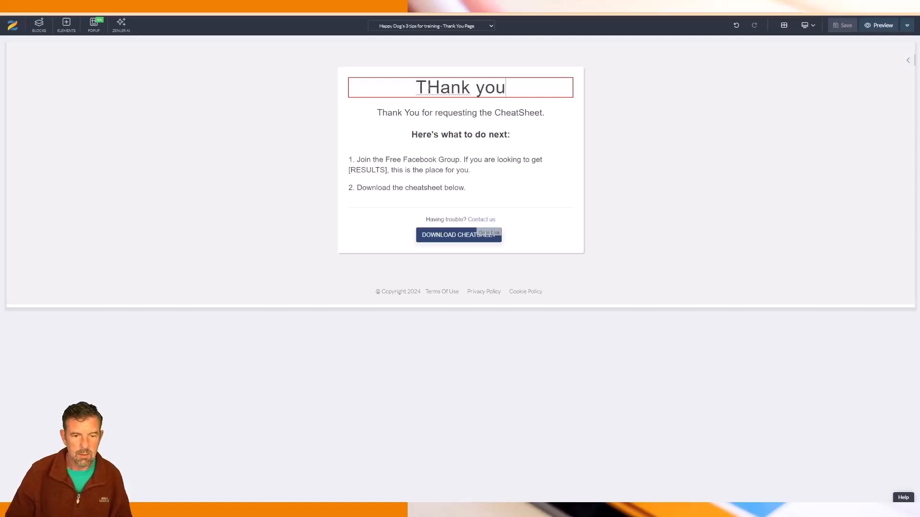
left_click_drag(441, 87, 429, 87)
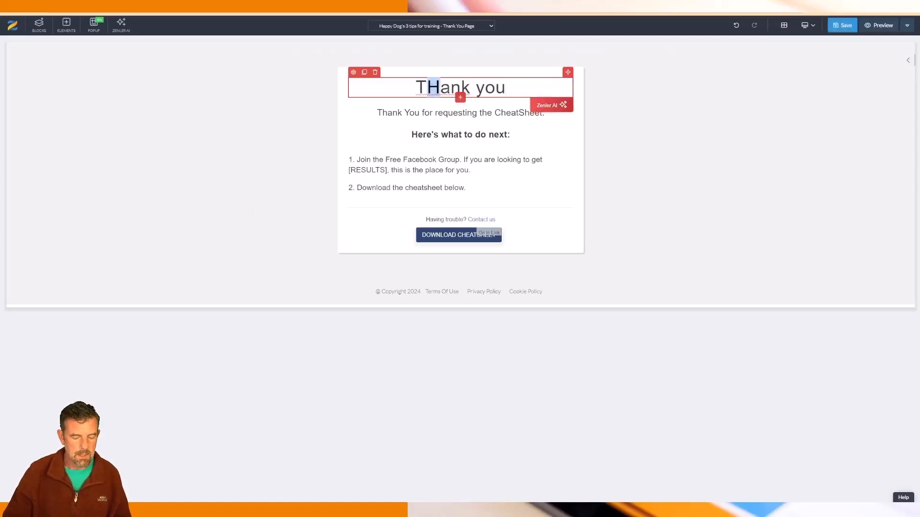
type("h")
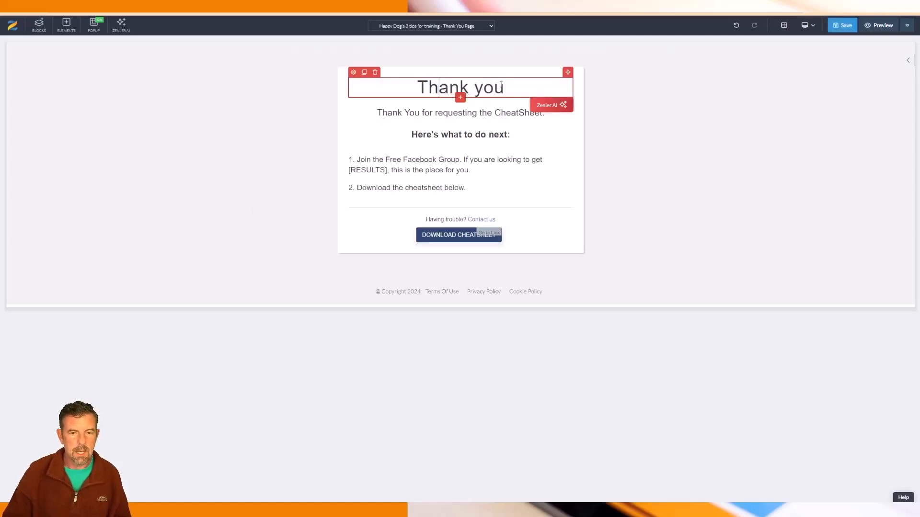
Step: Replace the line beneath the main heading with "You will receive the FREE PDF by Email"
left_click(468, 113)
left_click_drag(552, 114, 377, 111)
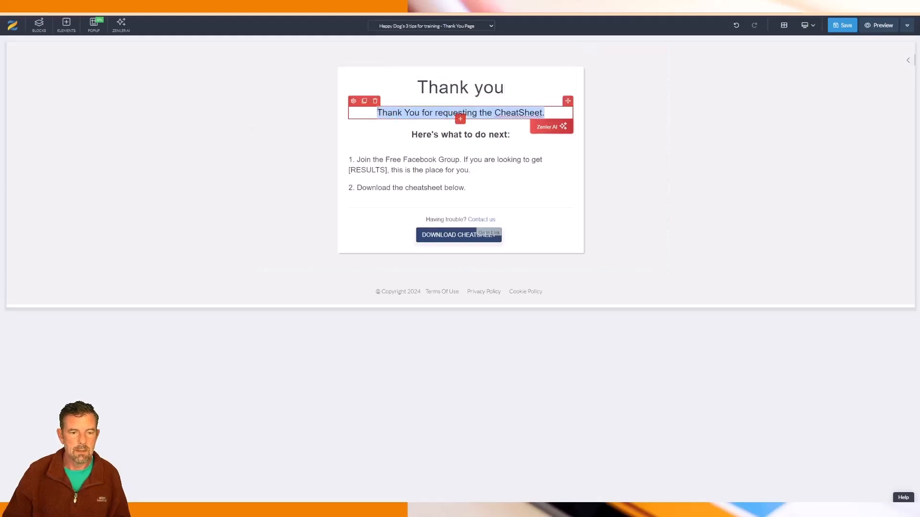
type("Y")
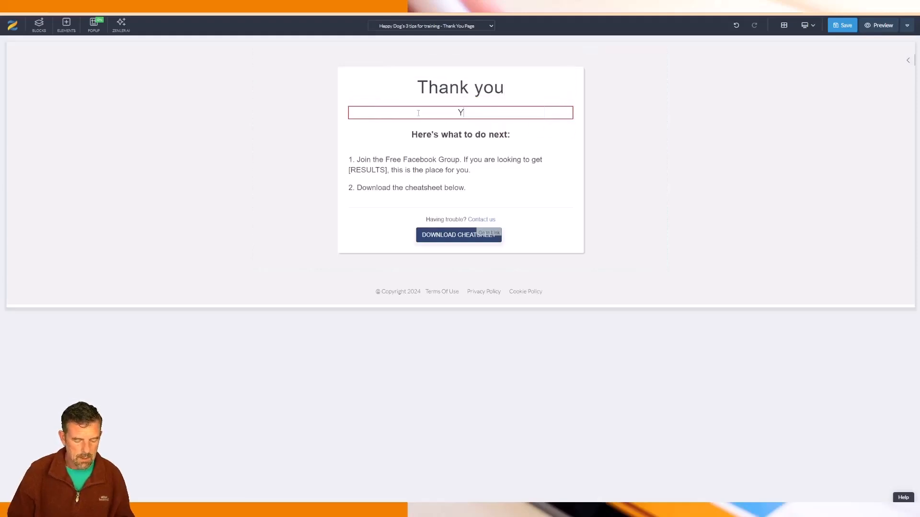
type("ou will receive the FREE PDF by Email")
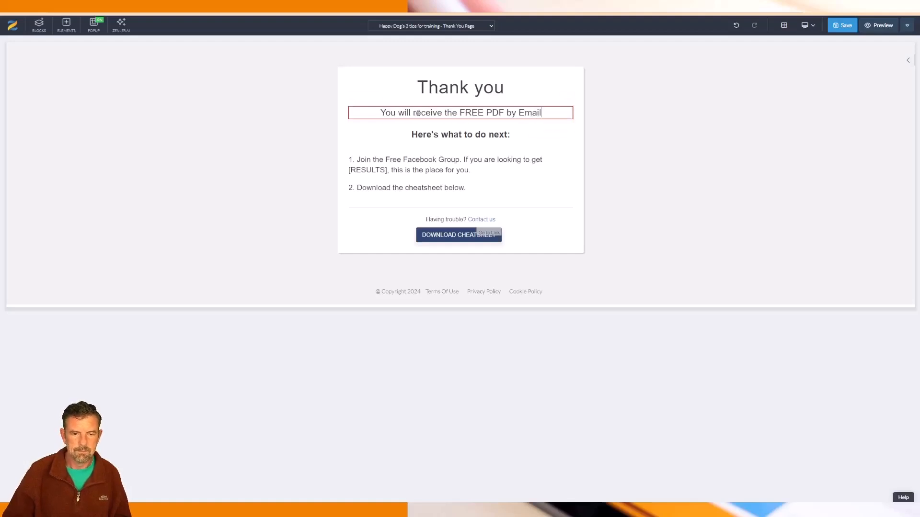
Step: Replace the first instruction with "Go to your inbox and check your spam folder if you do not see the PDF Guide"
left_click(443, 136)
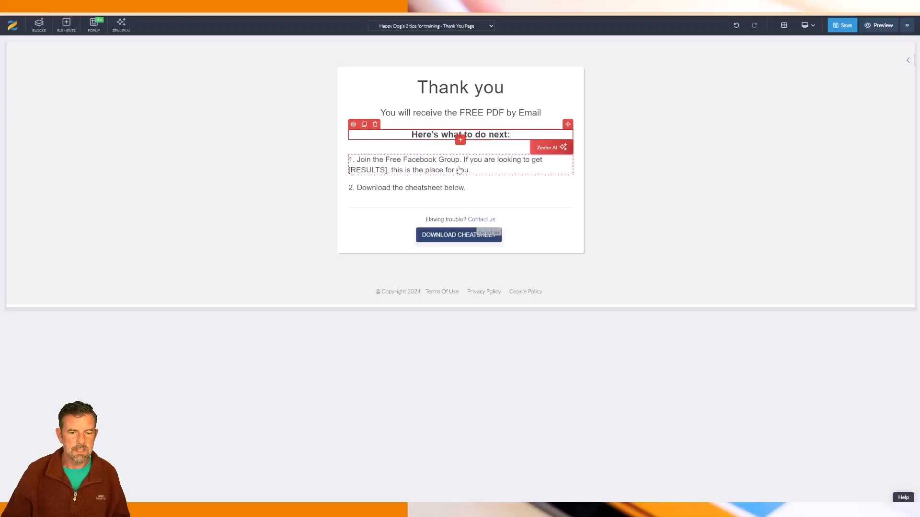
left_click(474, 170)
left_click_drag(474, 170, 350, 160)
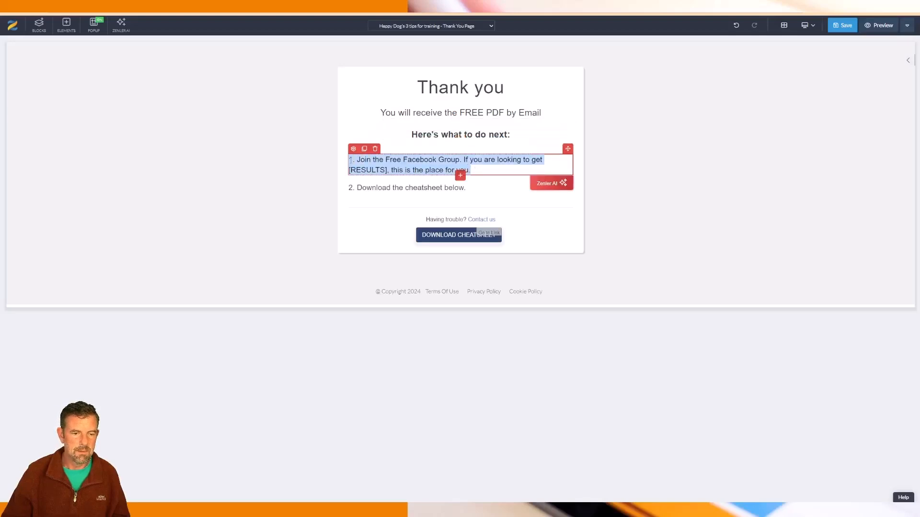
type("Go to")
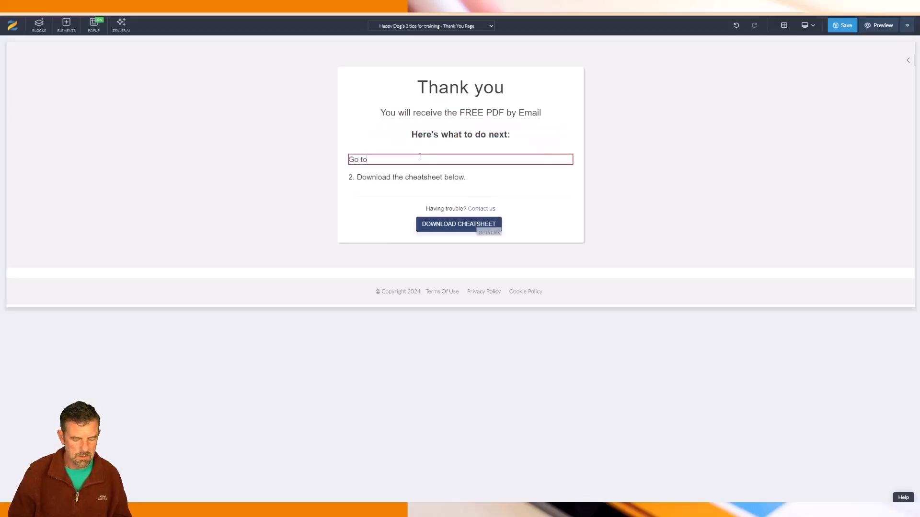
type(" yuor in")
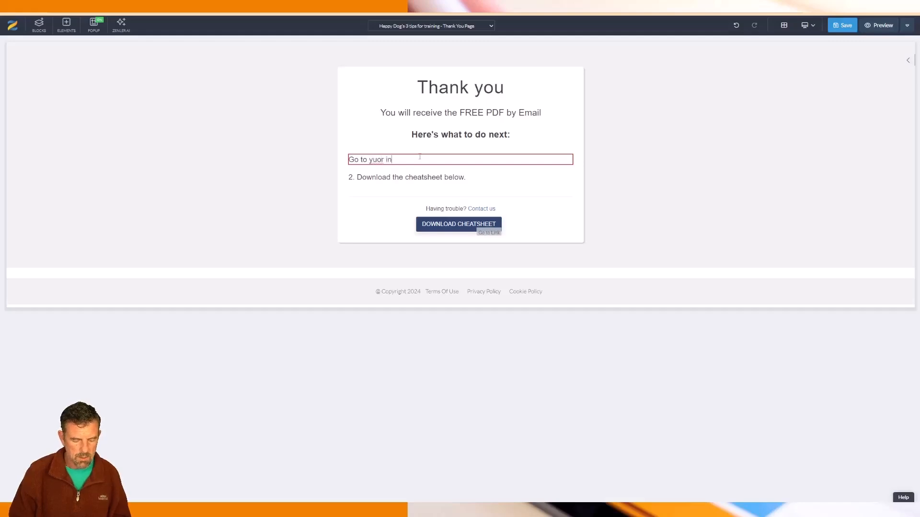
type("box ")
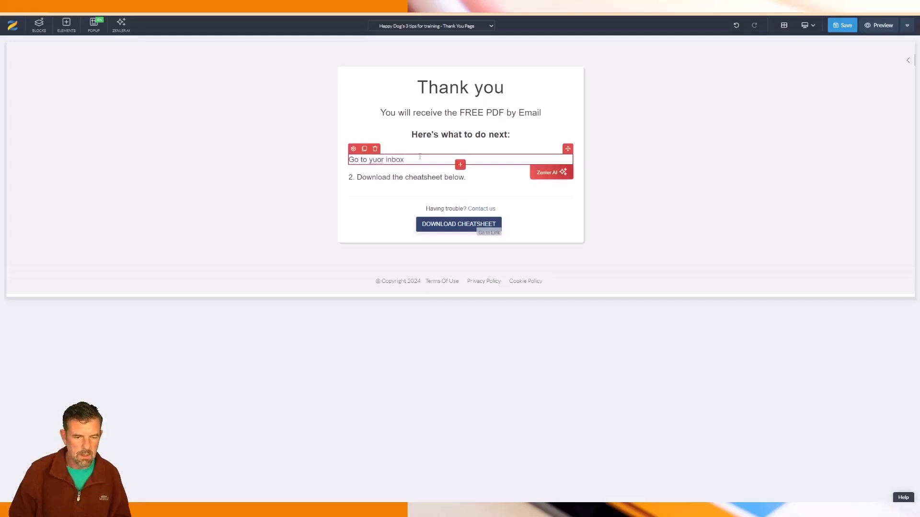
type("and check ")
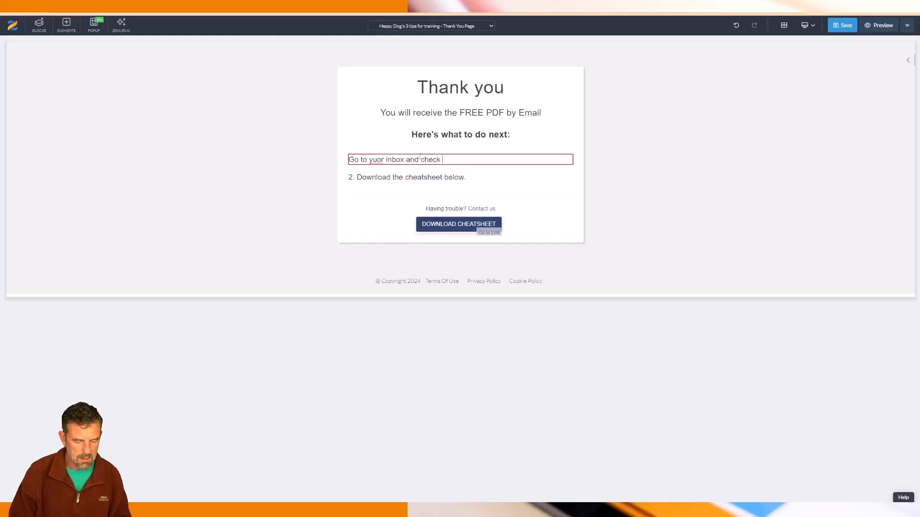
type("your")
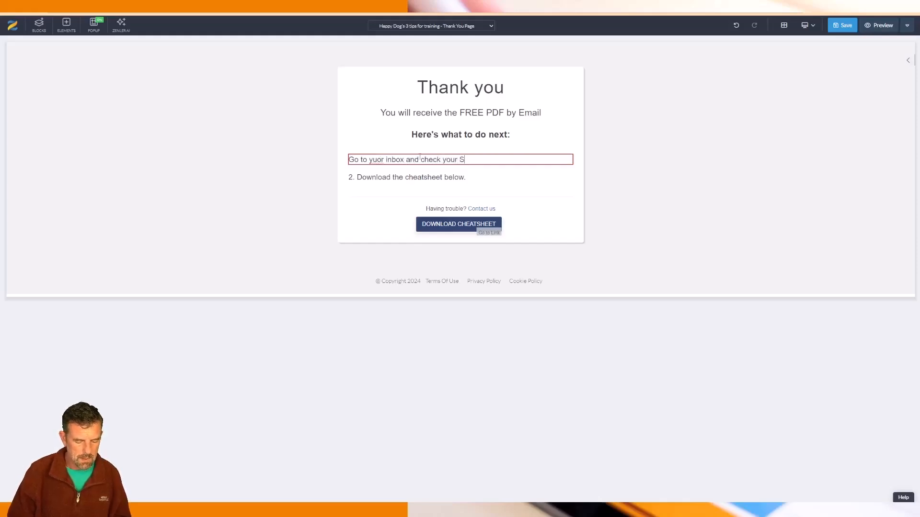
type(" P")
key("BackSpace")
type("spa")
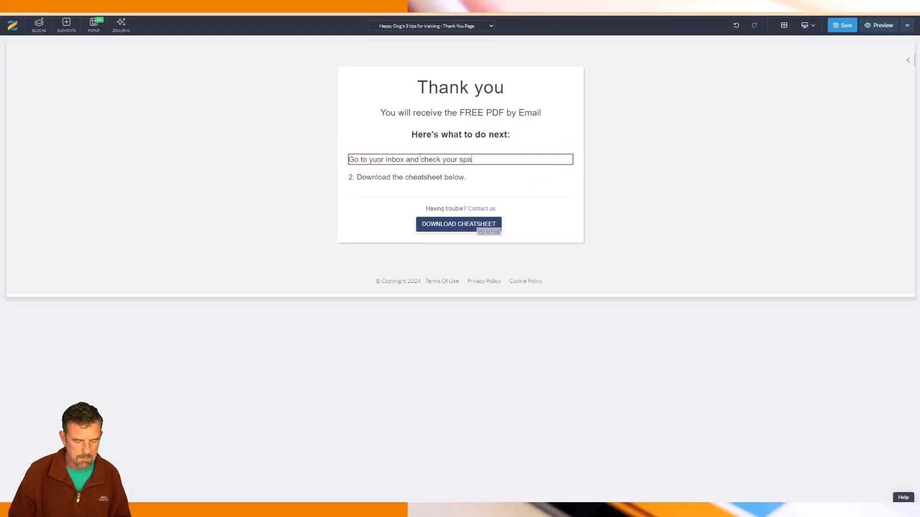
type("m folder if you do not se")
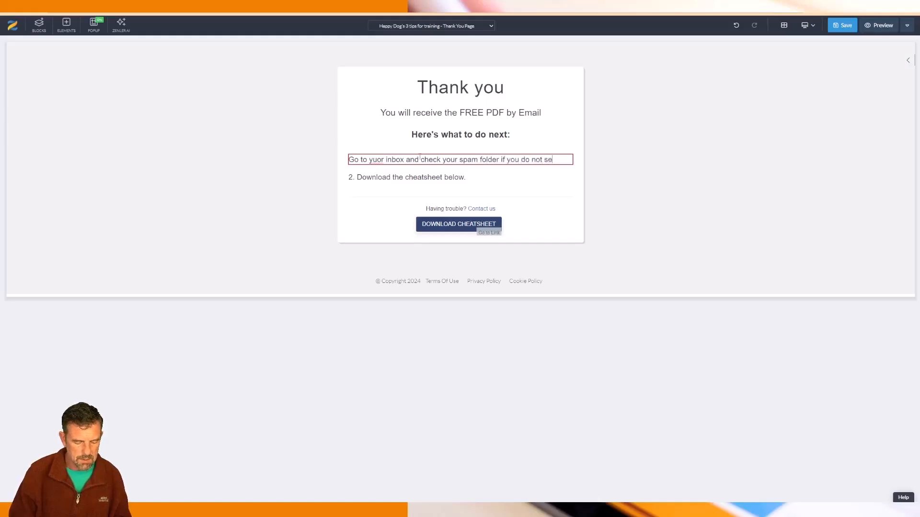
type("e")
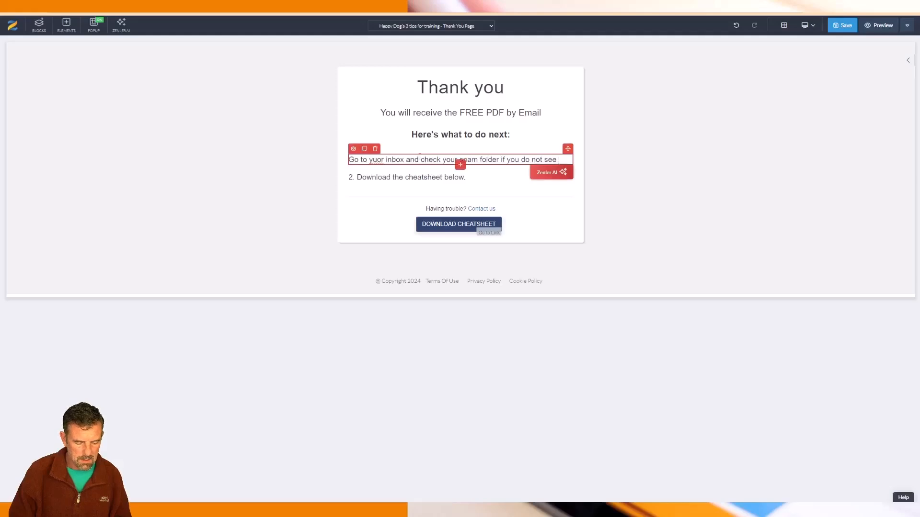
type(" the PDF Guide")
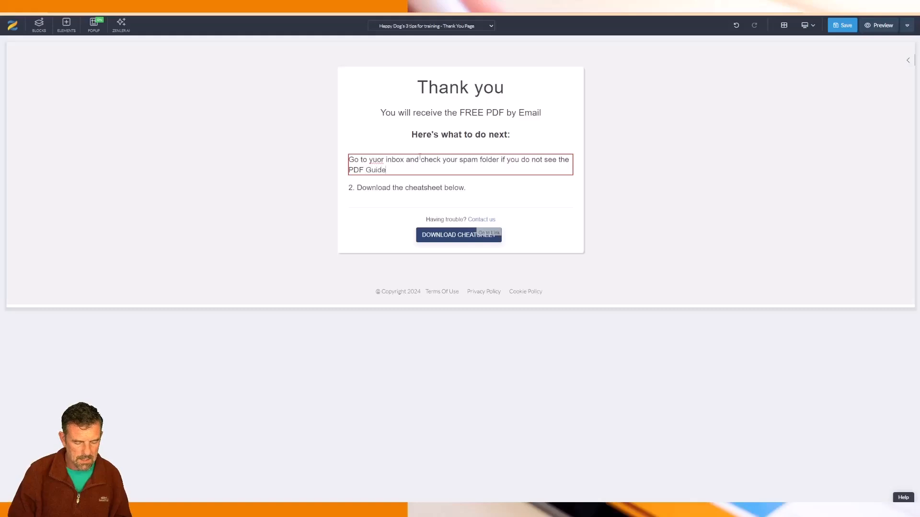
left_click_drag(383, 160, 373, 160)
type("o")
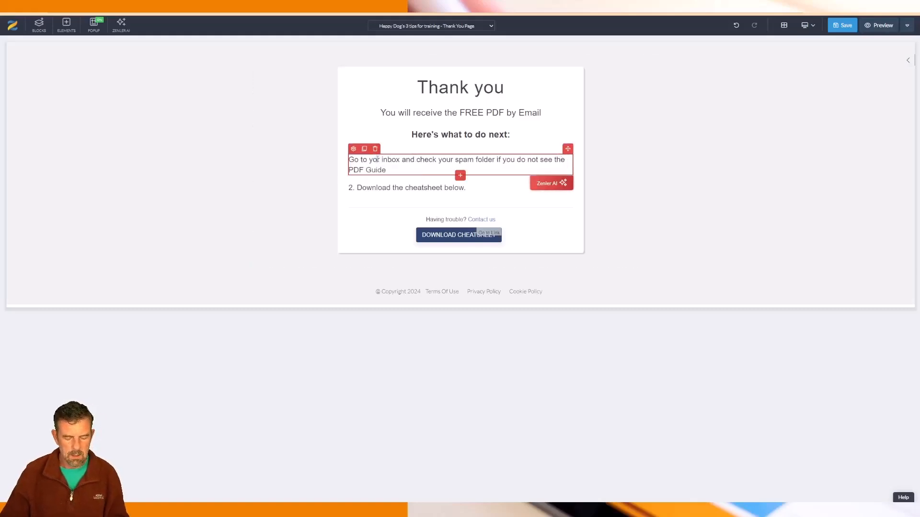
type("u")
Step: Delete the "2. Download the cheatsheet below." line and the "Download Cheatsheet" button from the Thank You Page
left_click(408, 187)
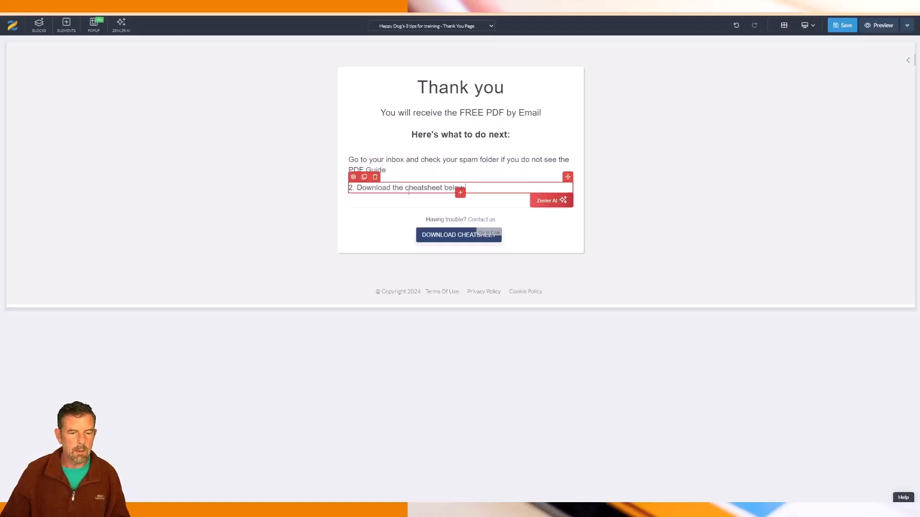
left_click(375, 176)
left_click(485, 109)
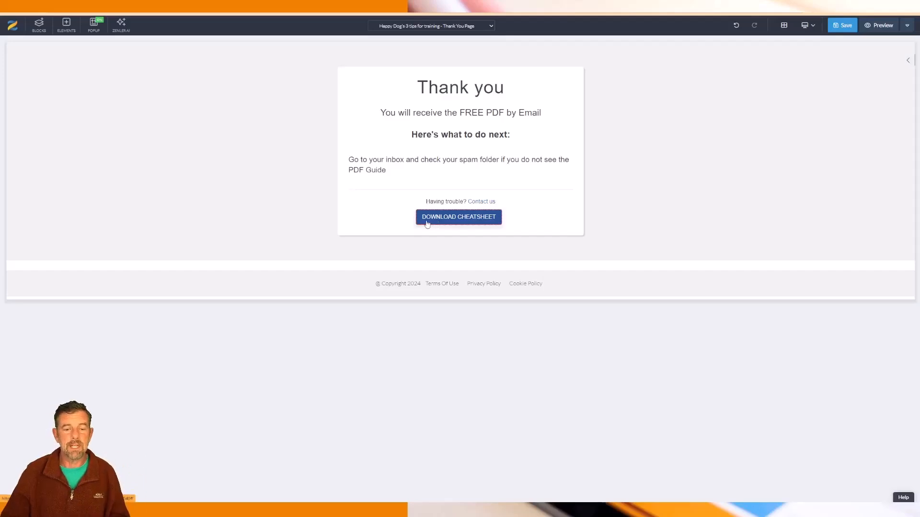
left_click(421, 224)
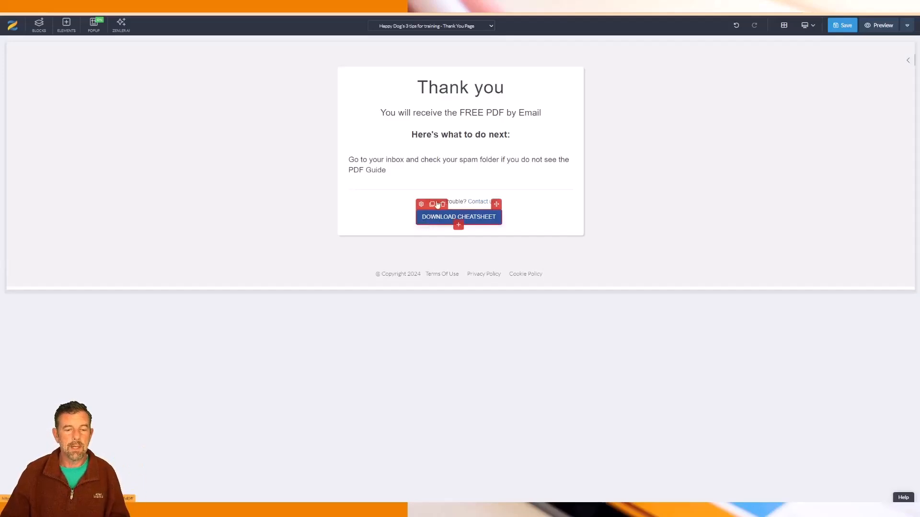
left_click(441, 203)
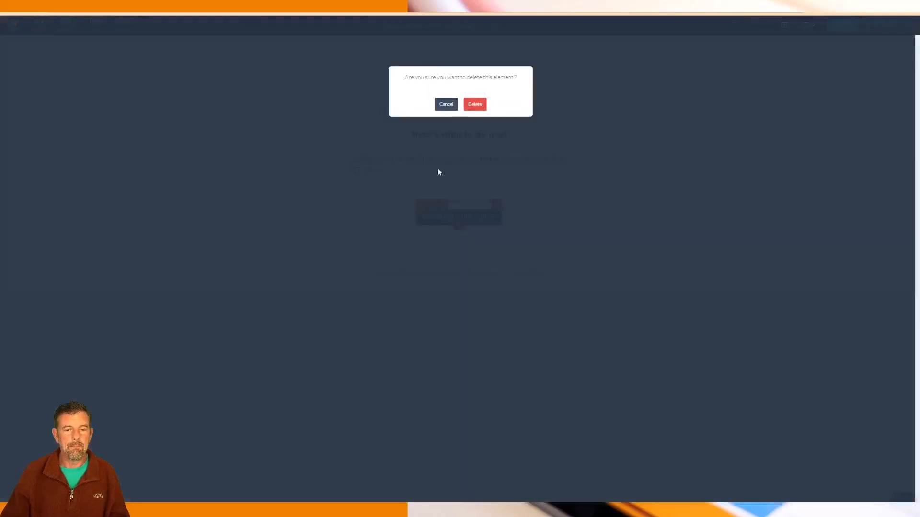
left_click(475, 104)
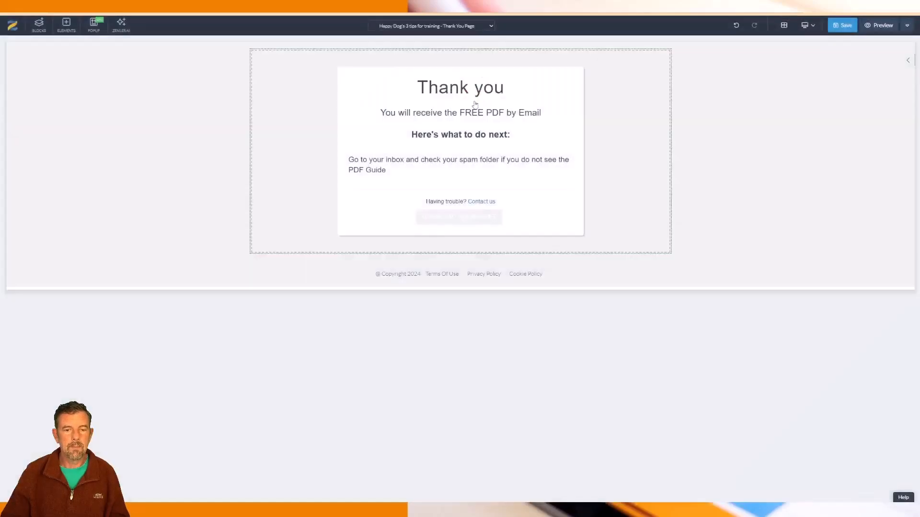
Step: Colour the "Thank you" heading orange and save the page, accepting its SEO settings as they are
left_click(445, 91)
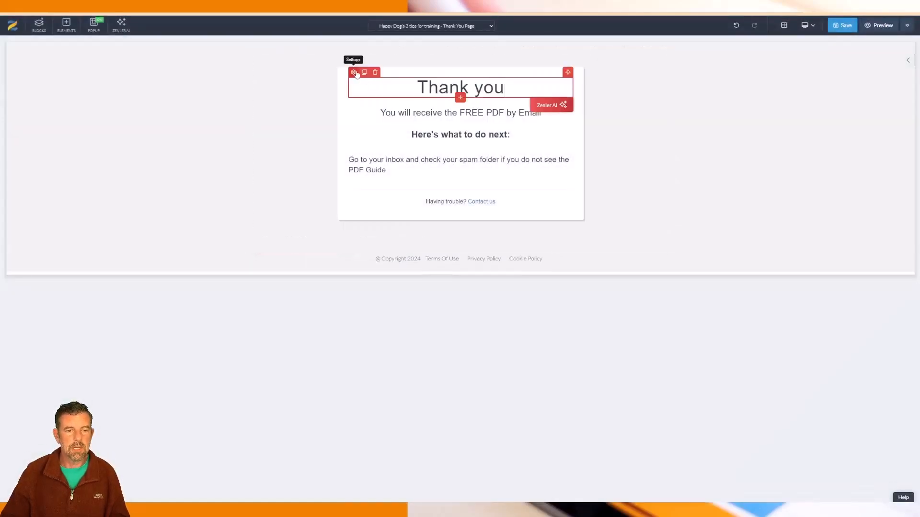
left_click(354, 72)
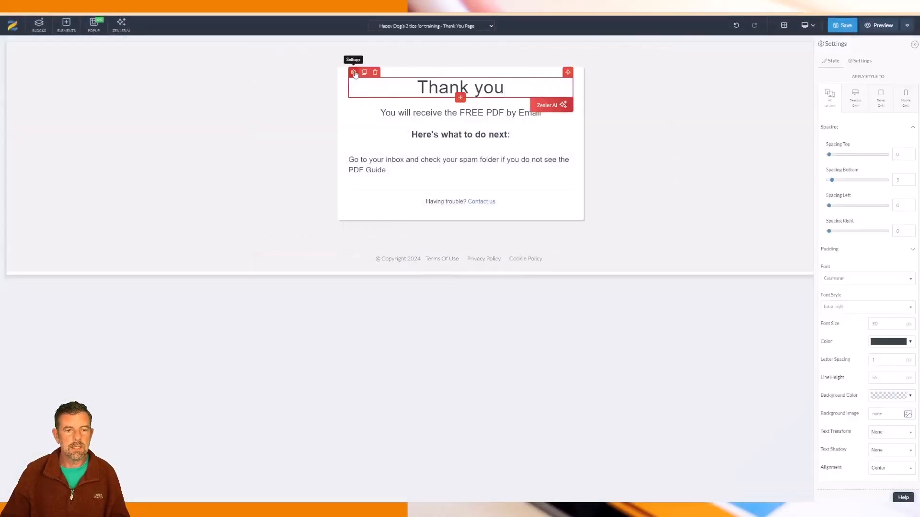
left_click(877, 341)
left_click(802, 368)
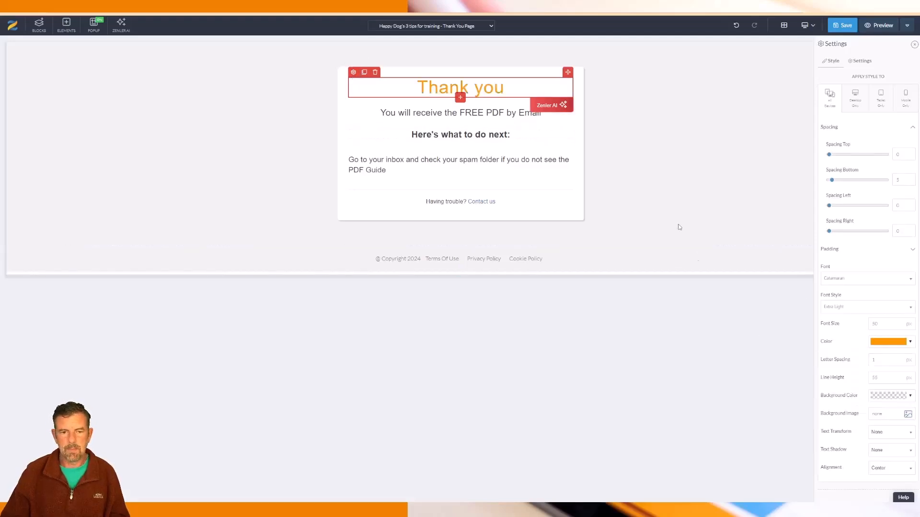
left_click(668, 162)
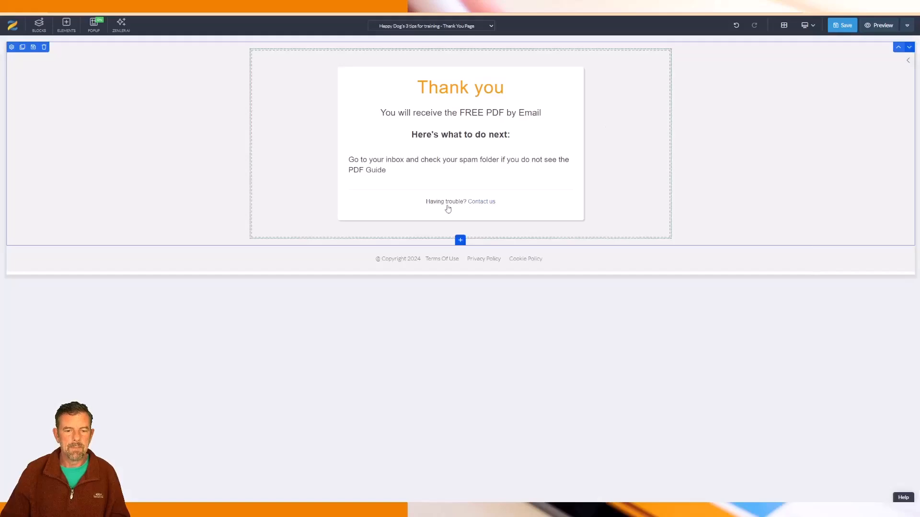
left_click(841, 25)
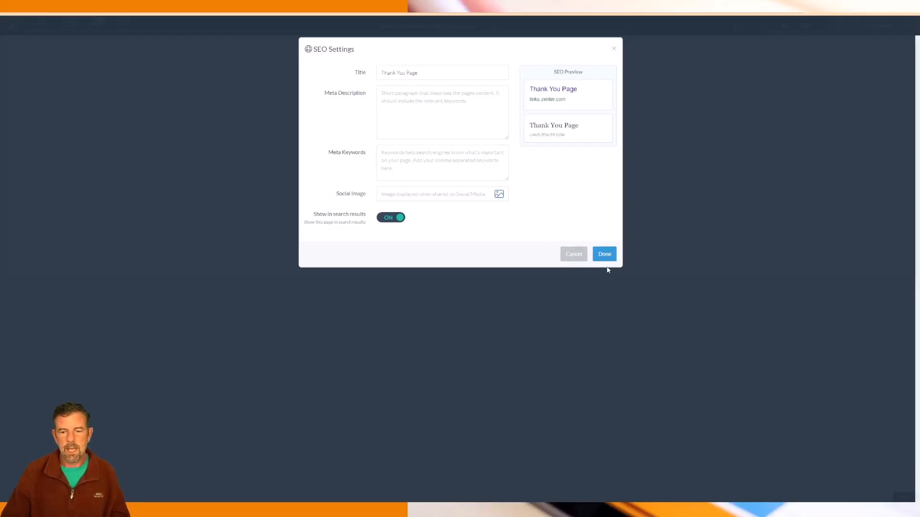
left_click(604, 252)
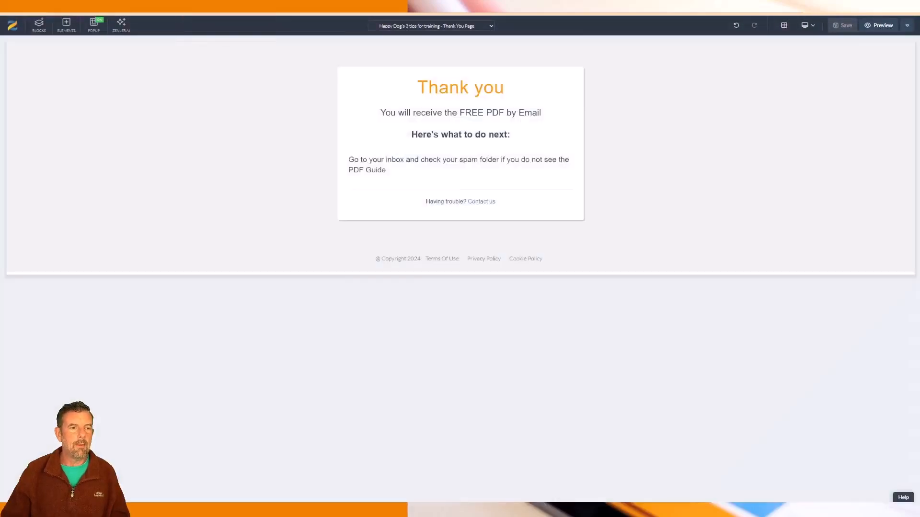
Step: Return to the funnel's steps overview and preview the Optin Page and the Thank You Page
key("ctrl+shift+Tab")
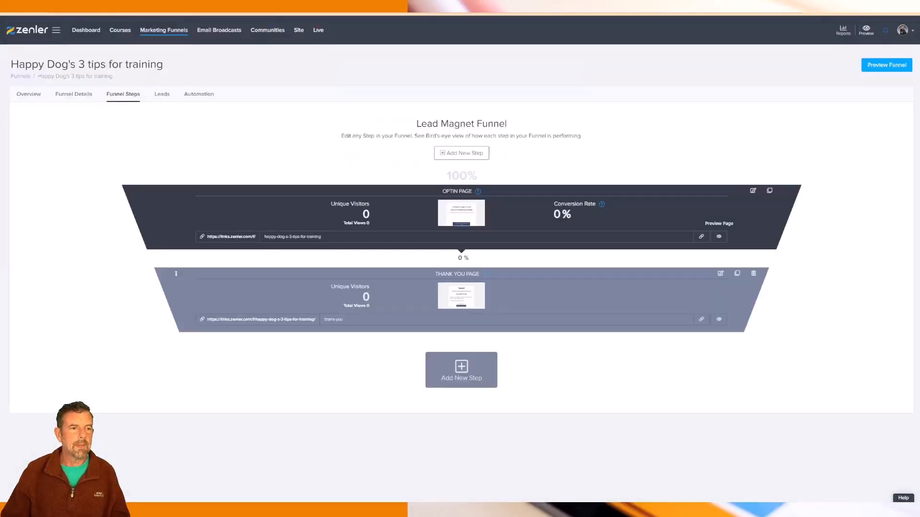
left_click(719, 237)
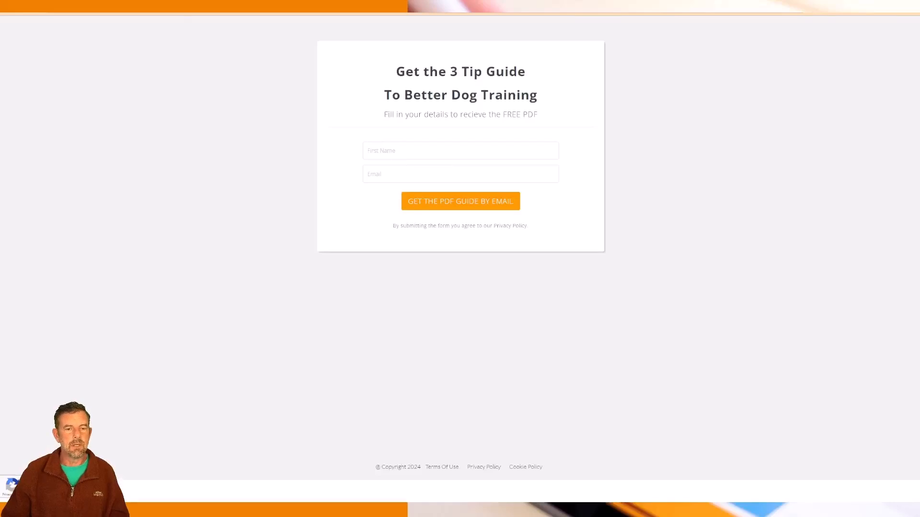
key("ctrl+w")
left_click(720, 322)
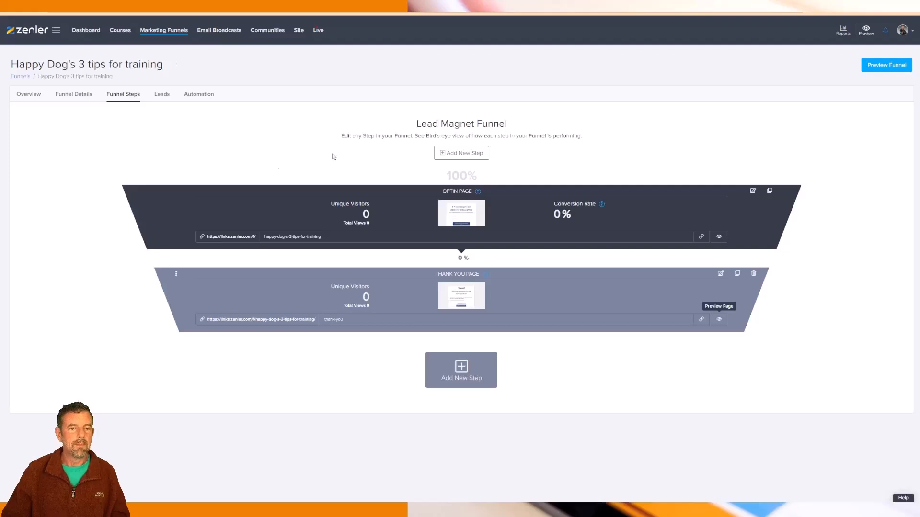
Step: Open the Access Instructions Email from the funnel's Email Drip Sequence automation for editing
left_click(200, 95)
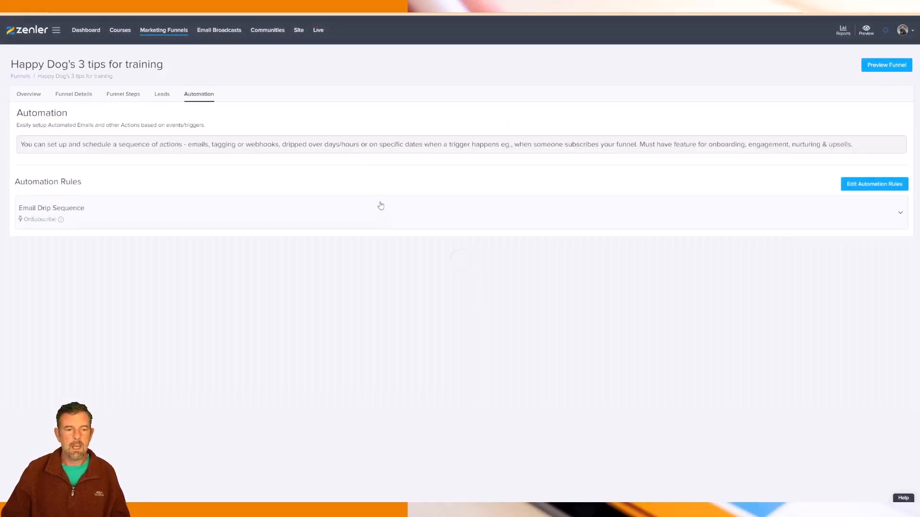
left_click(107, 222)
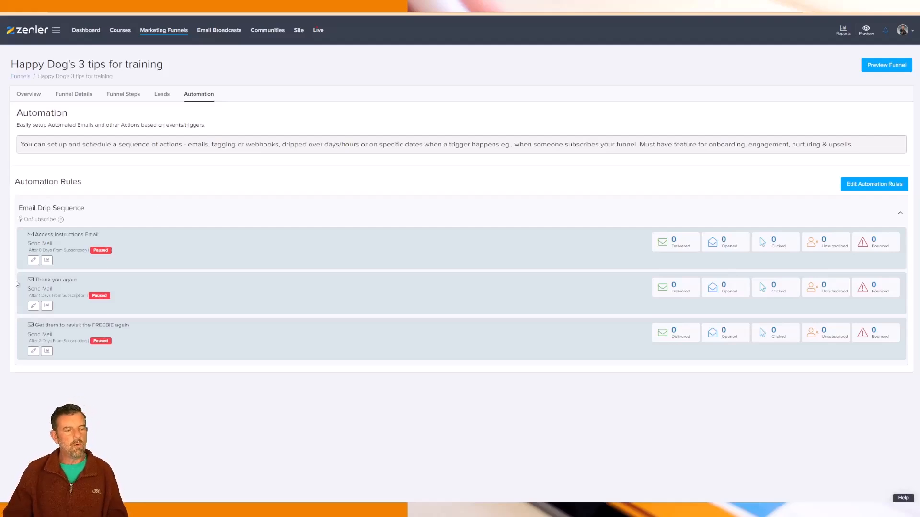
left_click(34, 261)
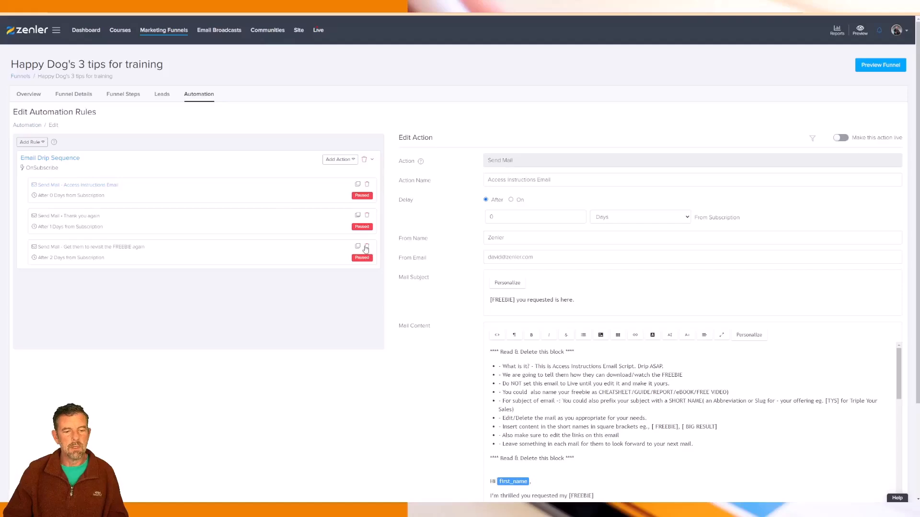
Step: Delete the "Get them to revisit the FREEBIE again" and "Thank you again" emails from the Email Drip Sequence
left_click(367, 247)
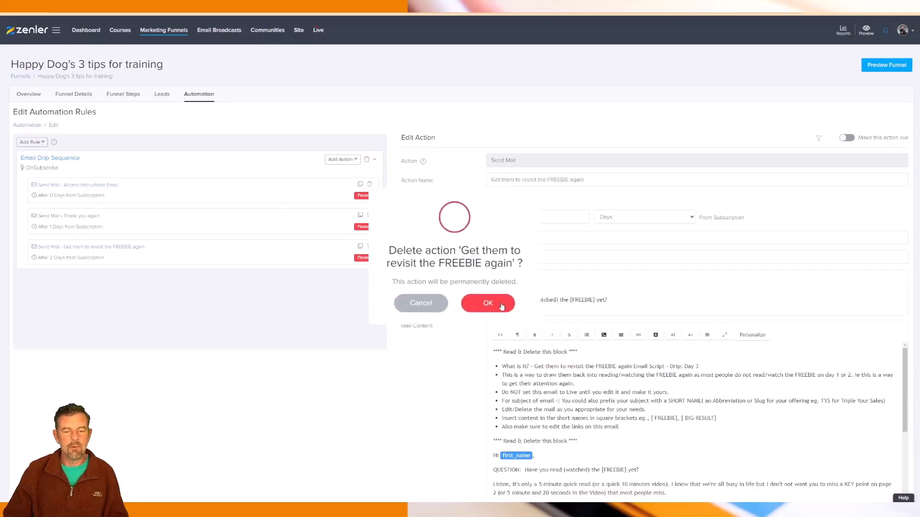
left_click(502, 306)
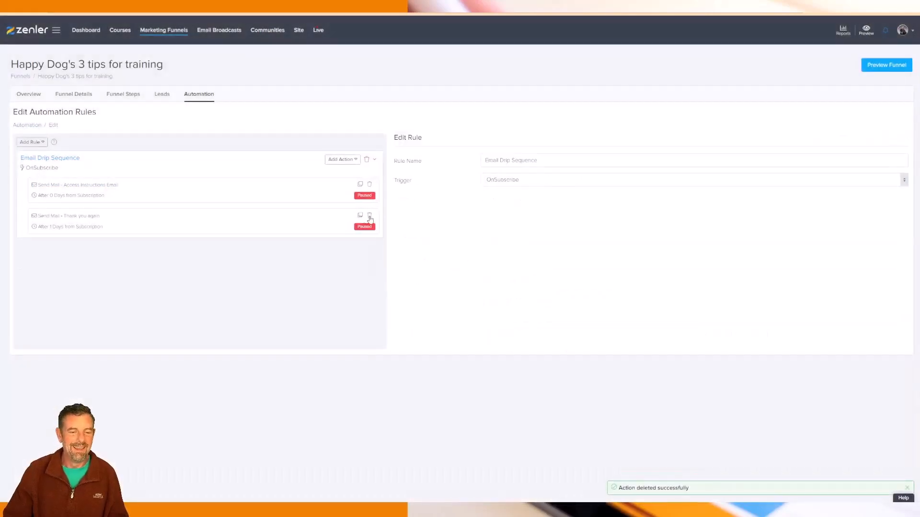
left_click(369, 215)
left_click(485, 302)
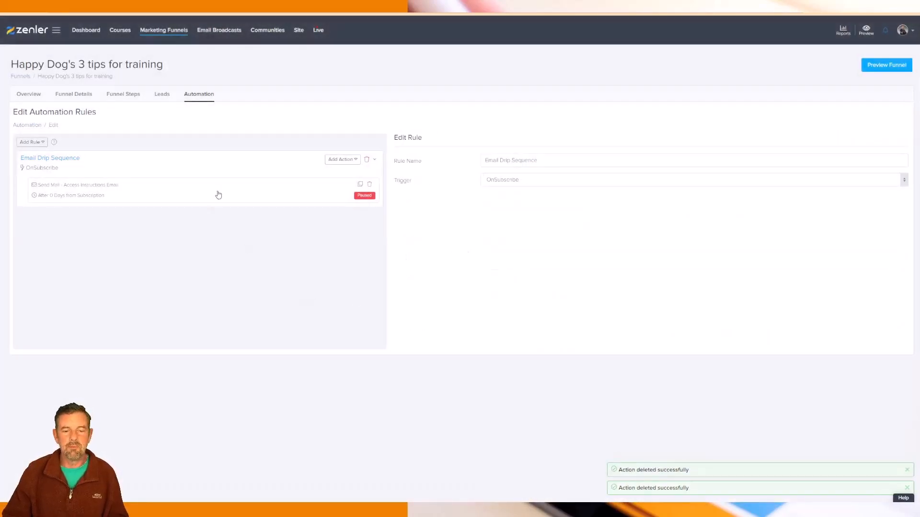
Step: Open the Access Instructions Email and review its template text, from the instruction block to the mailing address and unsubscribe footer
left_click(199, 191)
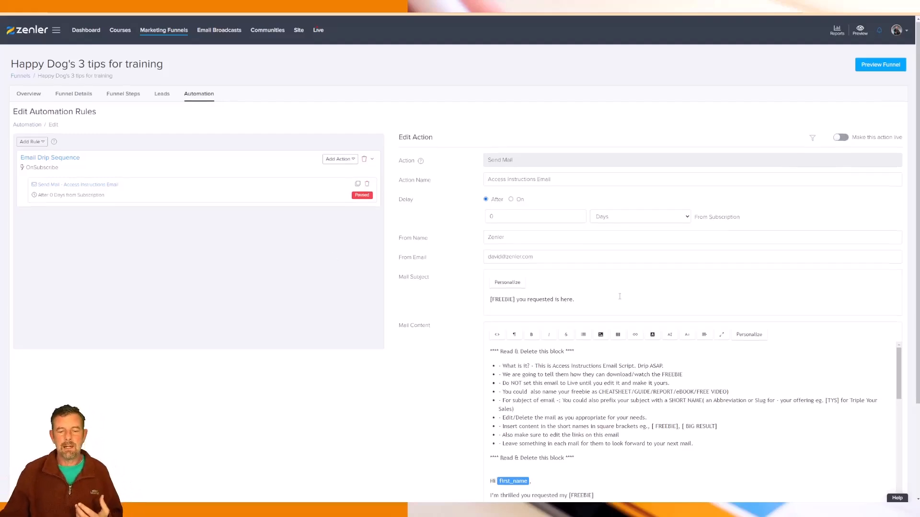
scroll(534, 253, "down", 3)
left_click_drag(491, 233, 574, 342)
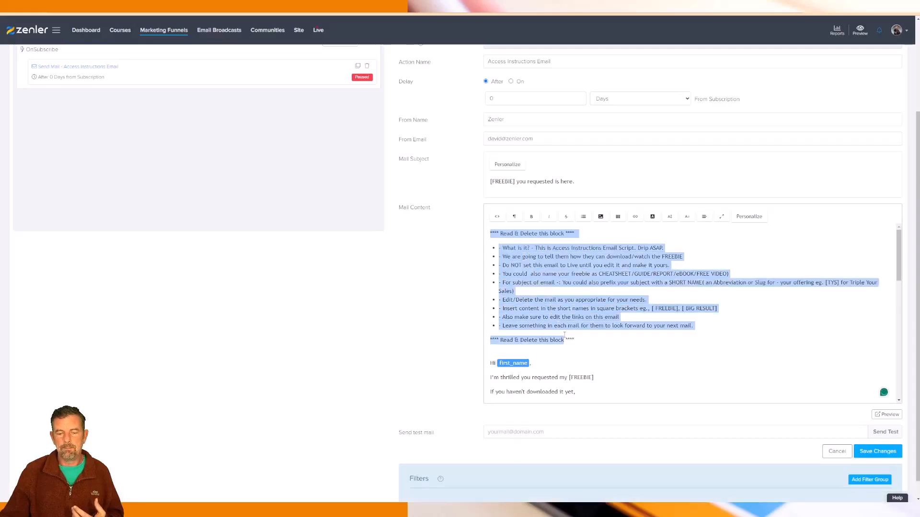
left_click(558, 274)
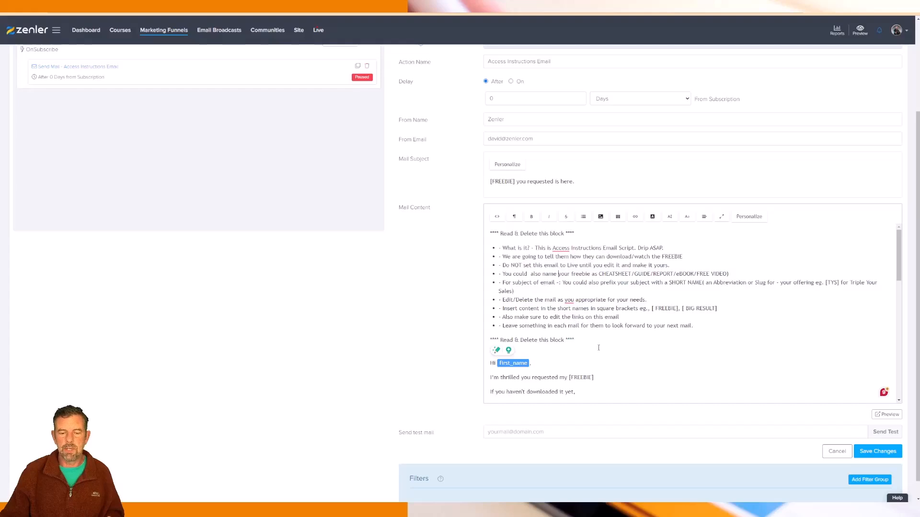
scroll(599, 348, "down", 15)
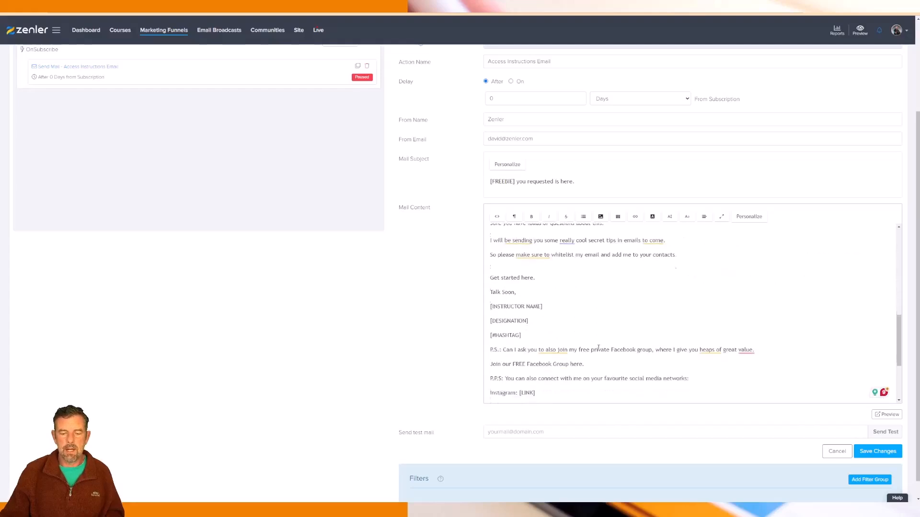
scroll(599, 347, "down", 1)
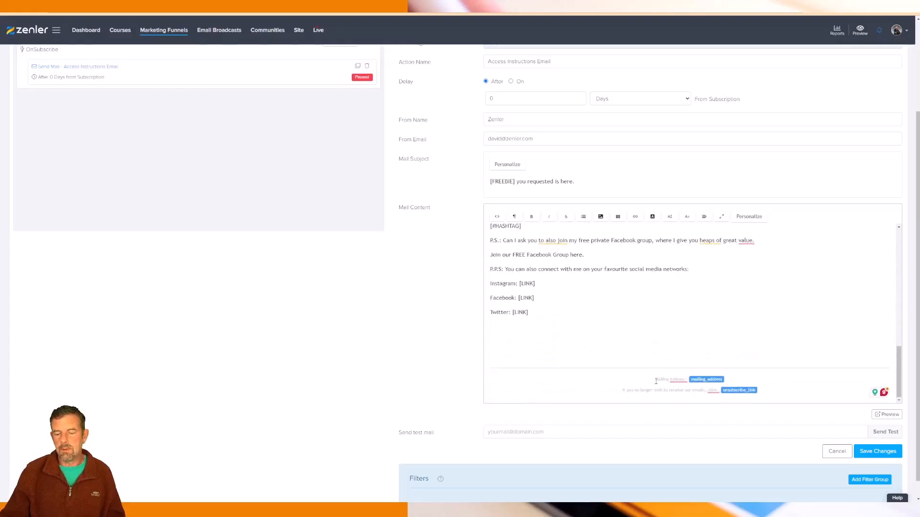
left_click_drag(654, 380, 781, 392)
left_click(771, 383)
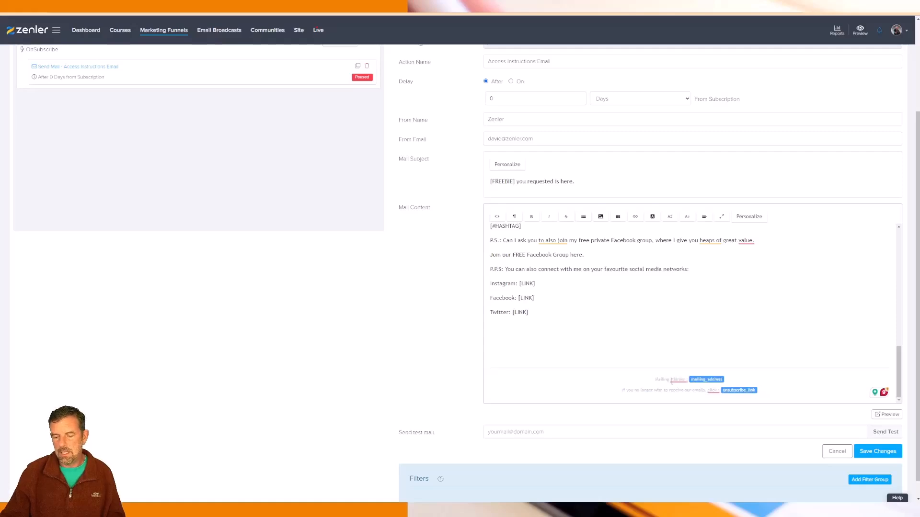
Step: Delete all the template text from the mail content, keeping only the mailing address and unsubscribe footer
left_click_drag(528, 312, 478, 231)
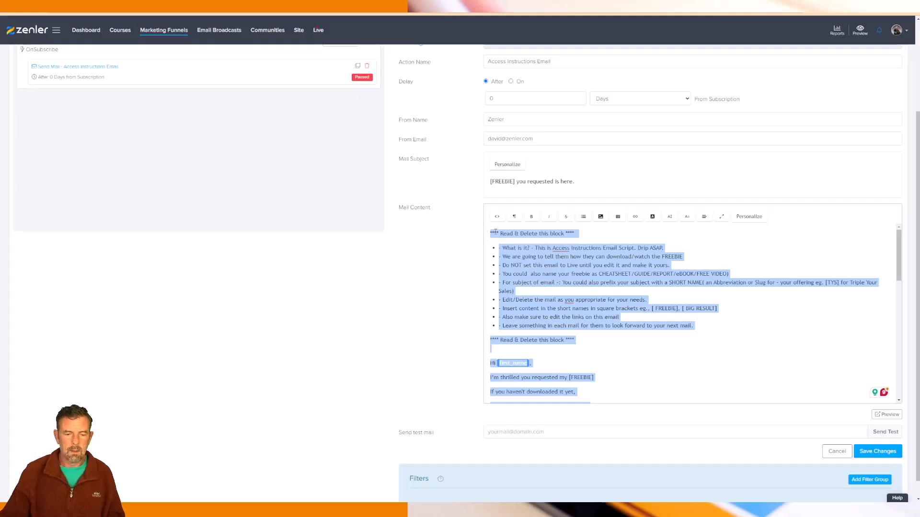
left_click(496, 233)
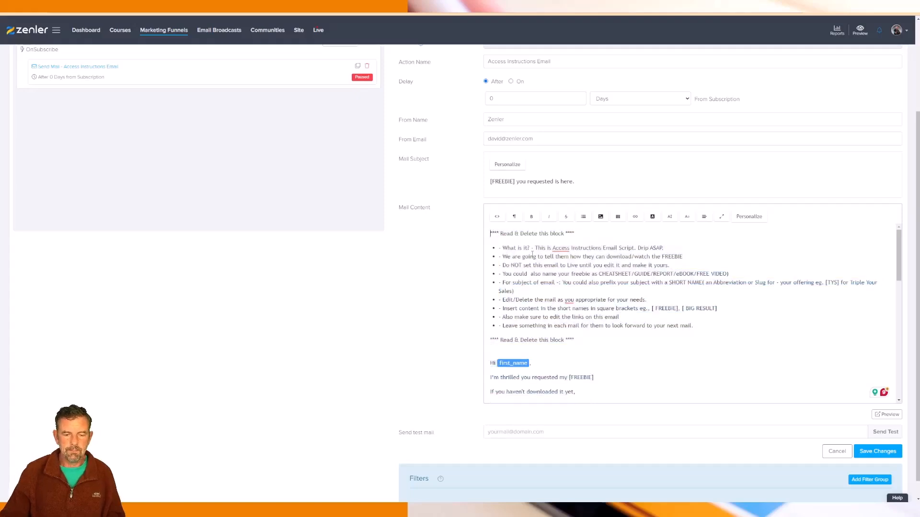
left_click_drag(498, 233, 566, 365)
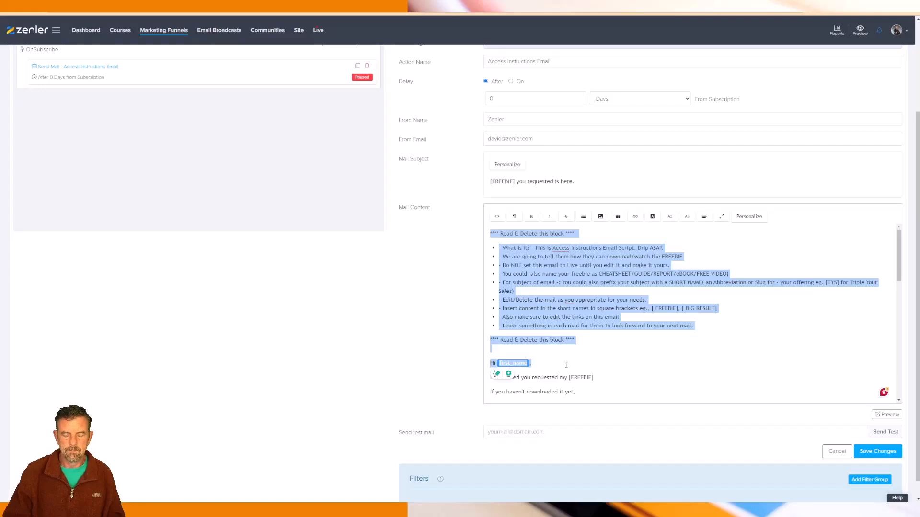
key("Delete")
left_click_drag(489, 234, 570, 309)
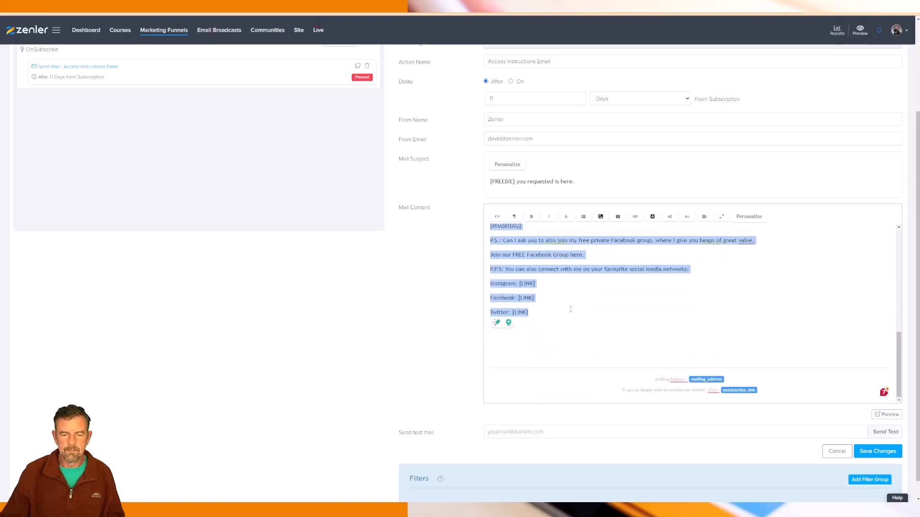
key("Delete")
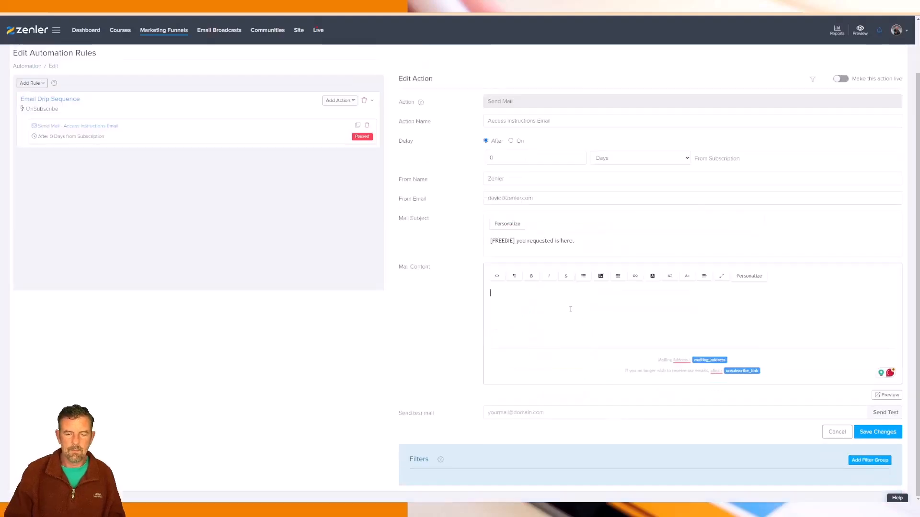
key("Return")
key("Return")
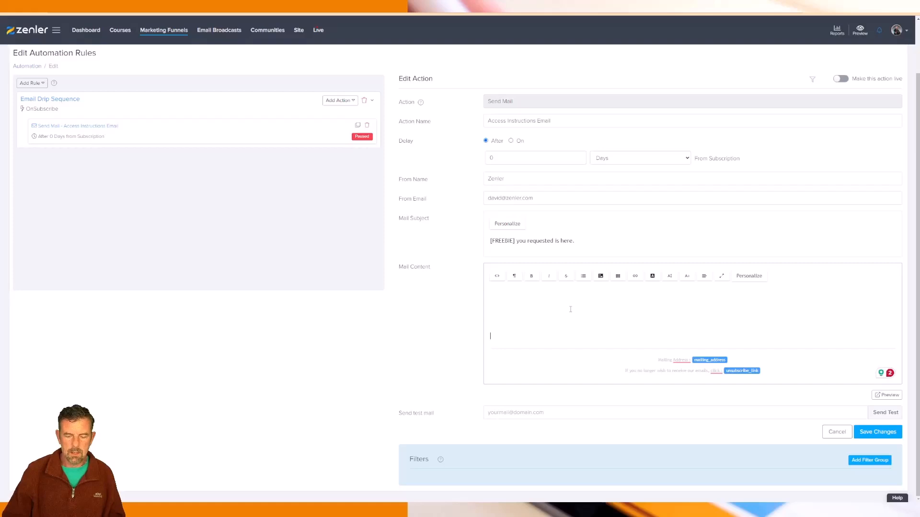
key("BackSpace")
key("BackSpace")
key("BackSpace")
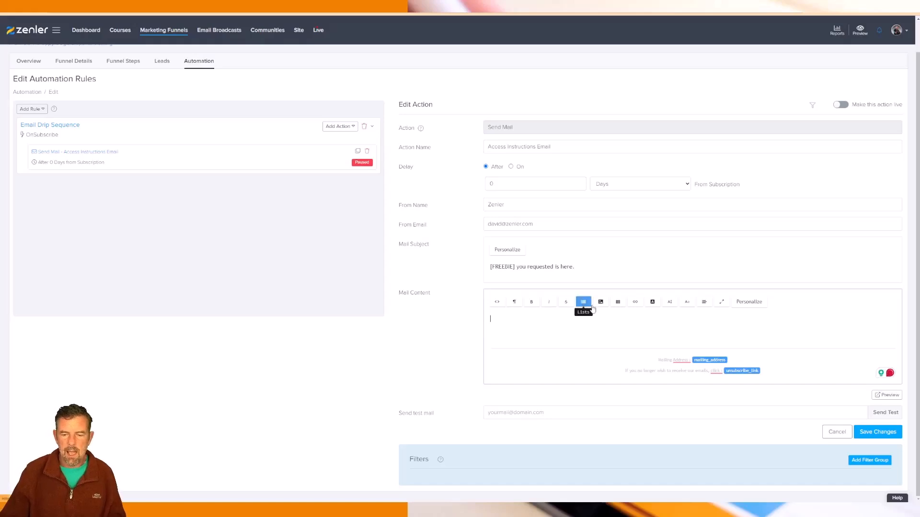
Step: Start the mail content with the greeting "Dear" followed by the first_name personalization tag
type("De")
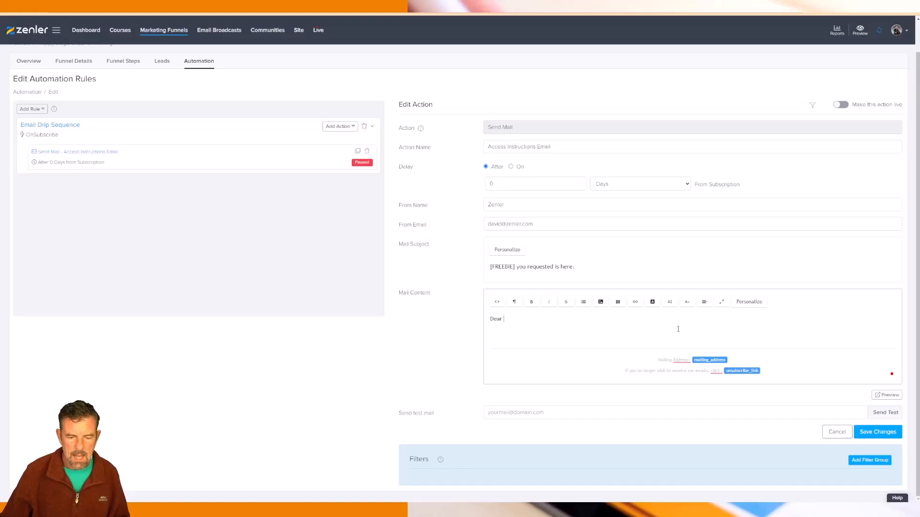
type("ar")
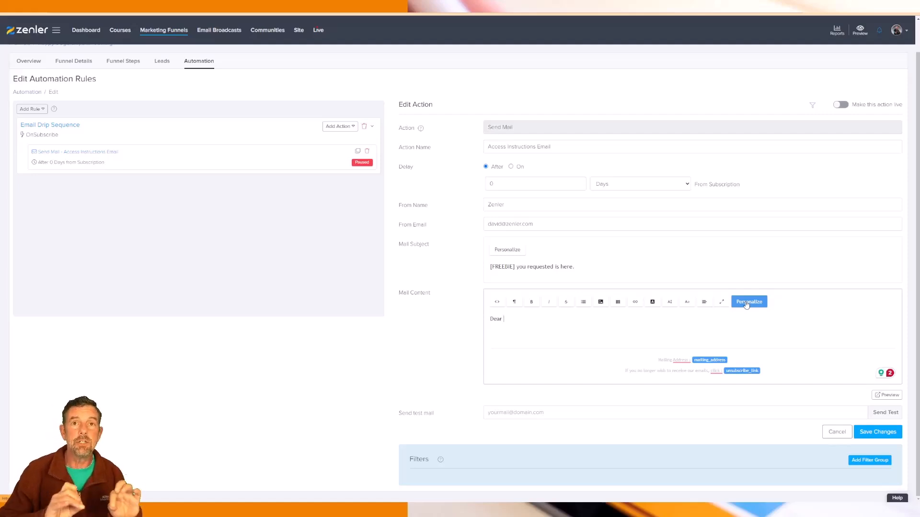
left_click(746, 303)
left_click(378, 265)
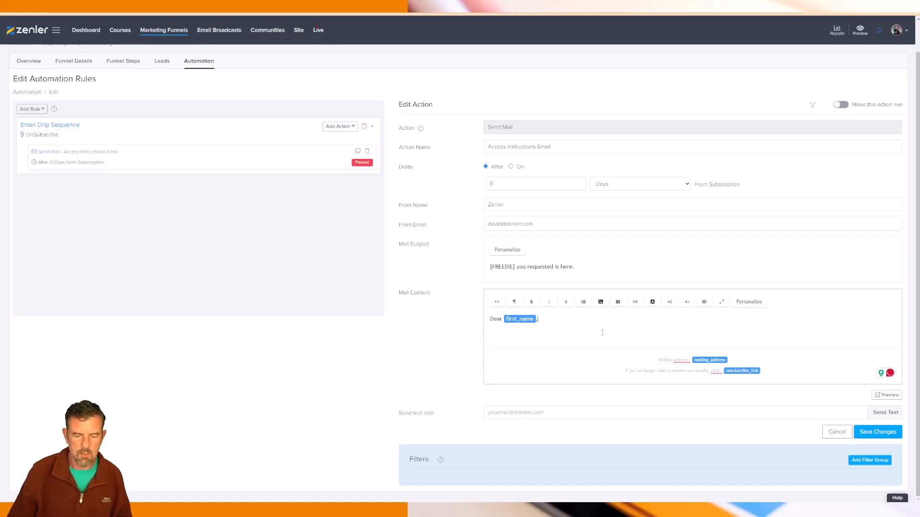
Step: Below the greeting, write "Here is your free PDF stay tuned for more information coming to you soon by us at Happy Dogs"
key("Return")
type("Her")
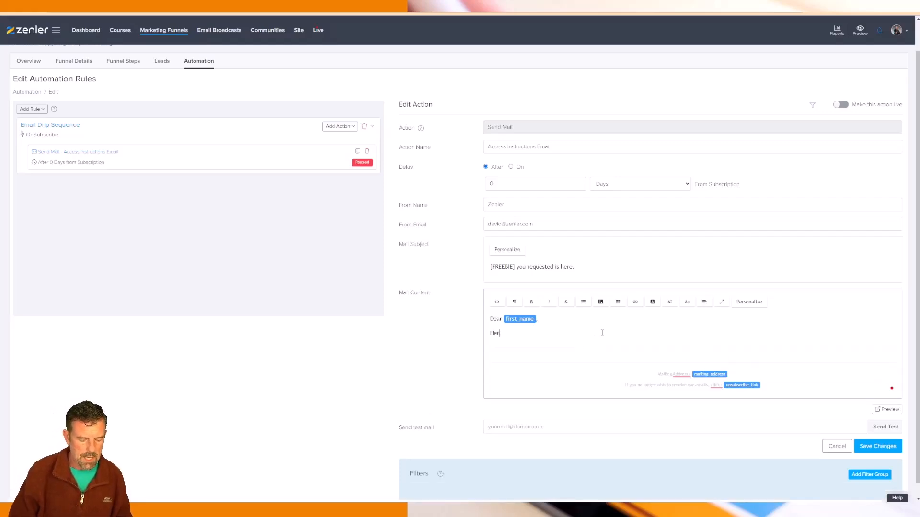
type("e is yuor f")
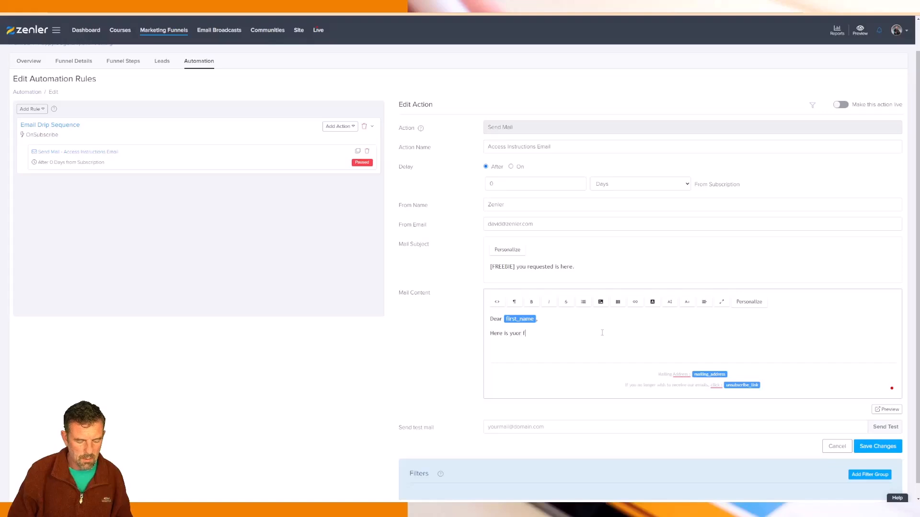
type("ree PDF")
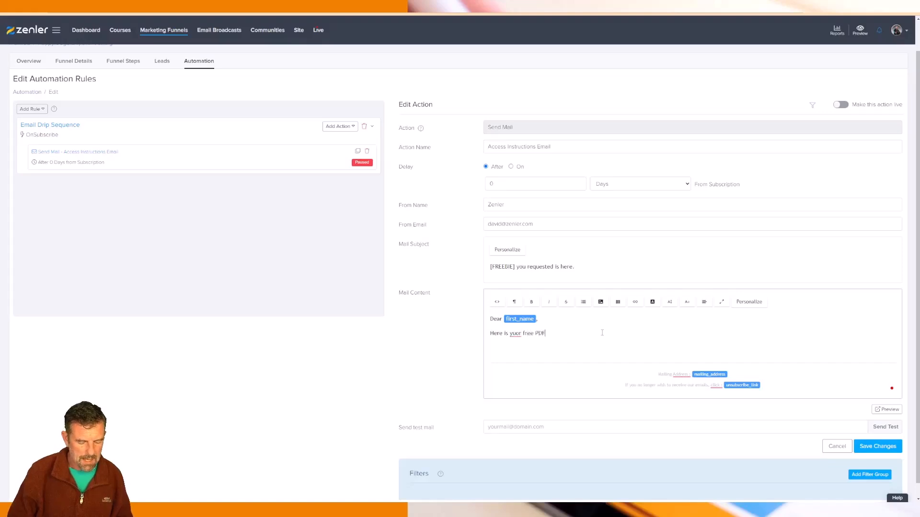
type(" st")
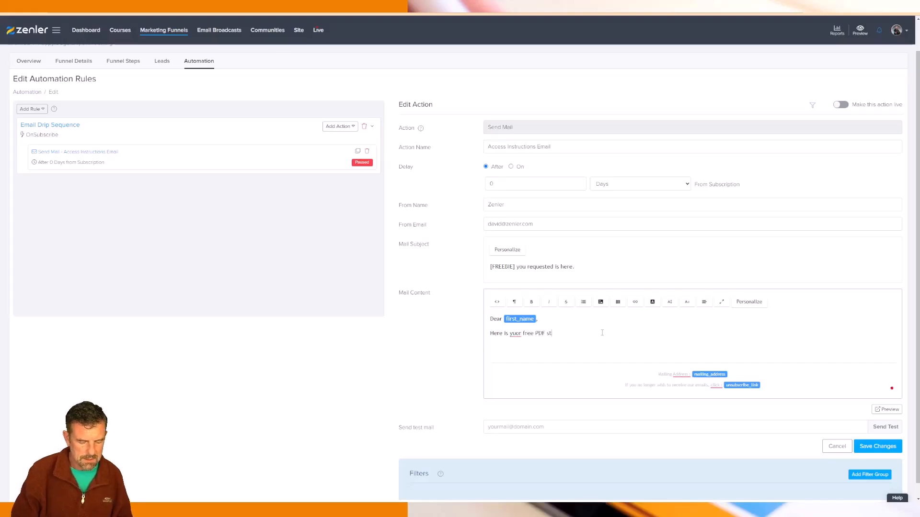
type("ay tuned")
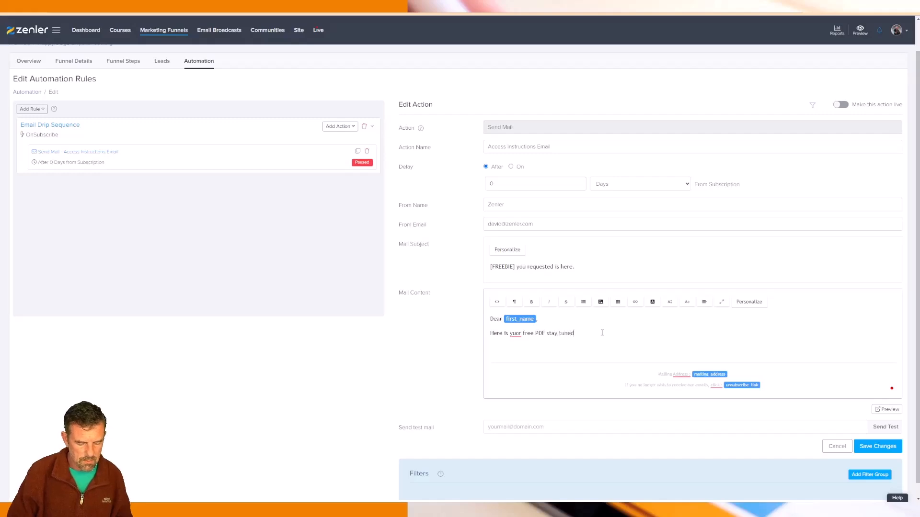
type(" for more information ")
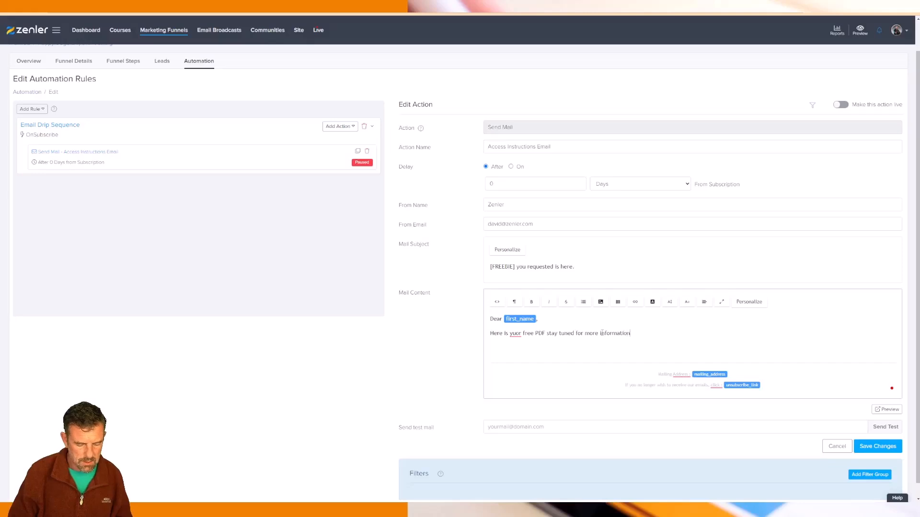
type("coming to you soon")
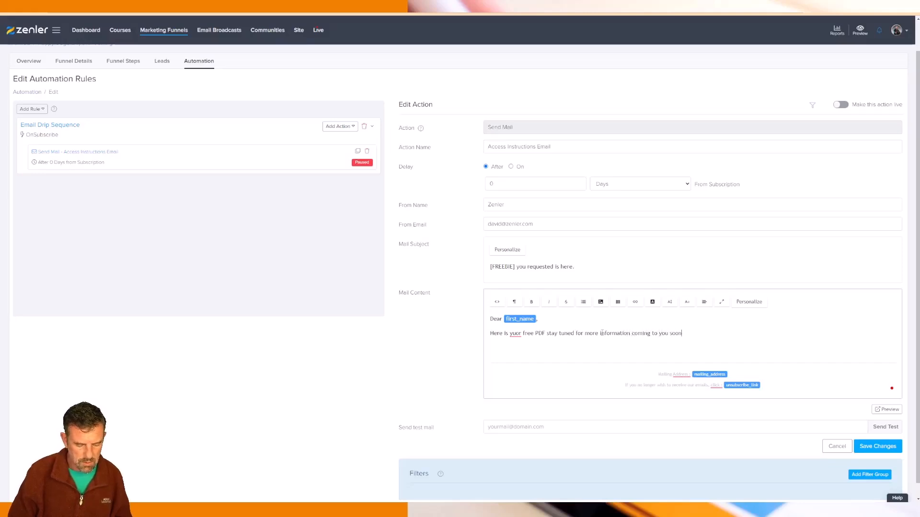
type(" by us at Happ")
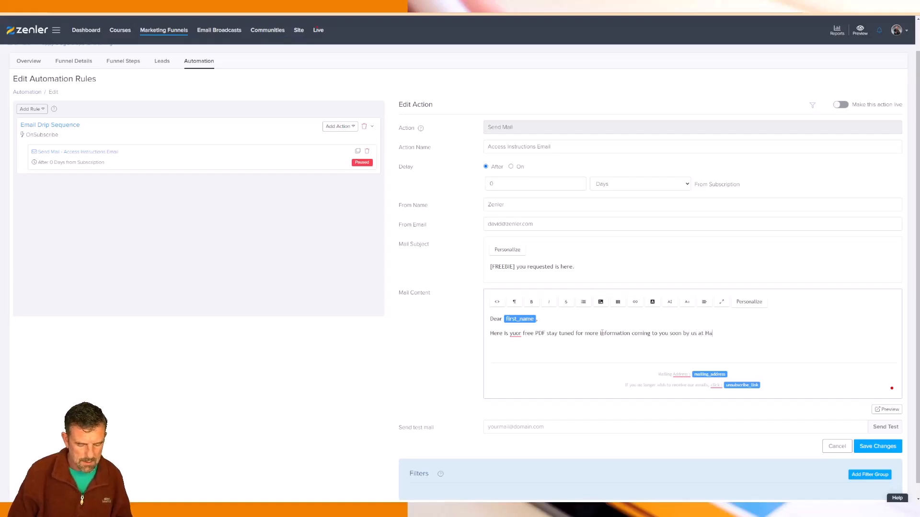
type("s")
left_click(519, 334)
key("BackSpace")
key("BackSpace")
type("ou")
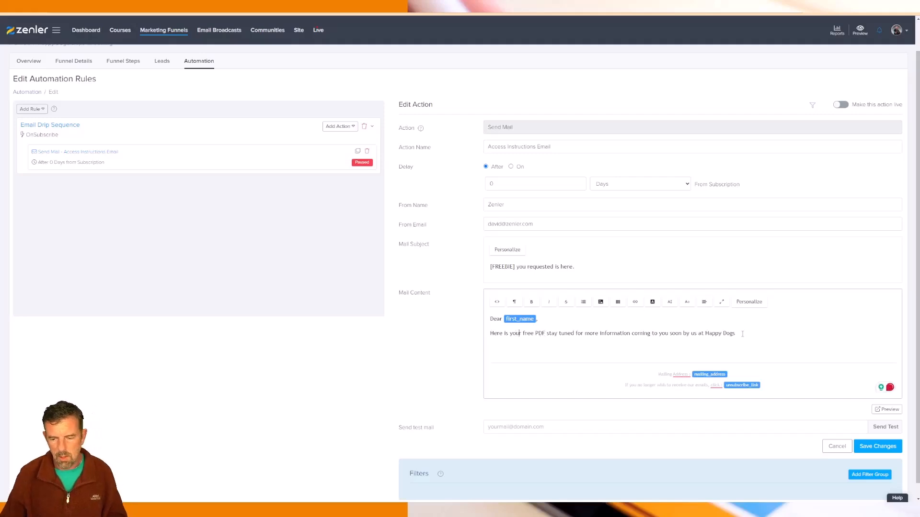
Step: Add the line "GRAB YOUR FREE GUIDE" as a new paragraph below the body sentence
left_click(771, 332)
key("Return")
type("GRAB YOU")
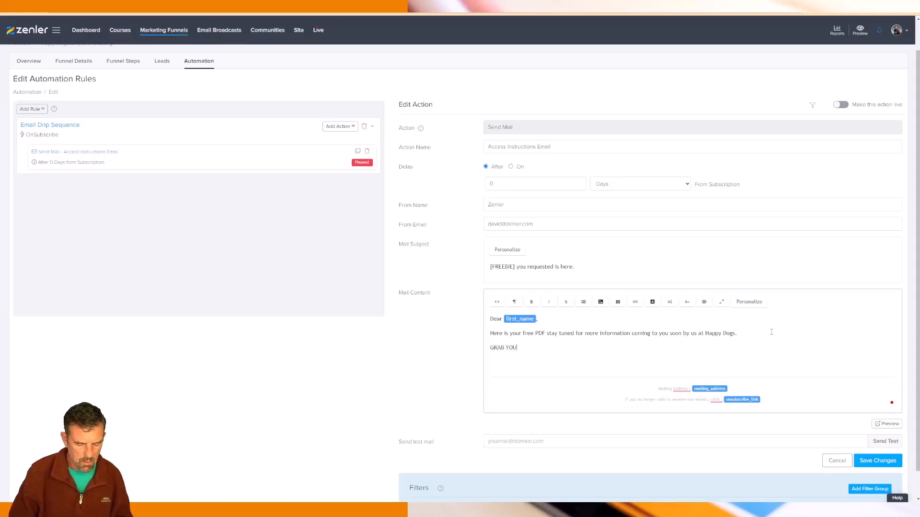
type("R FREE GUIDE")
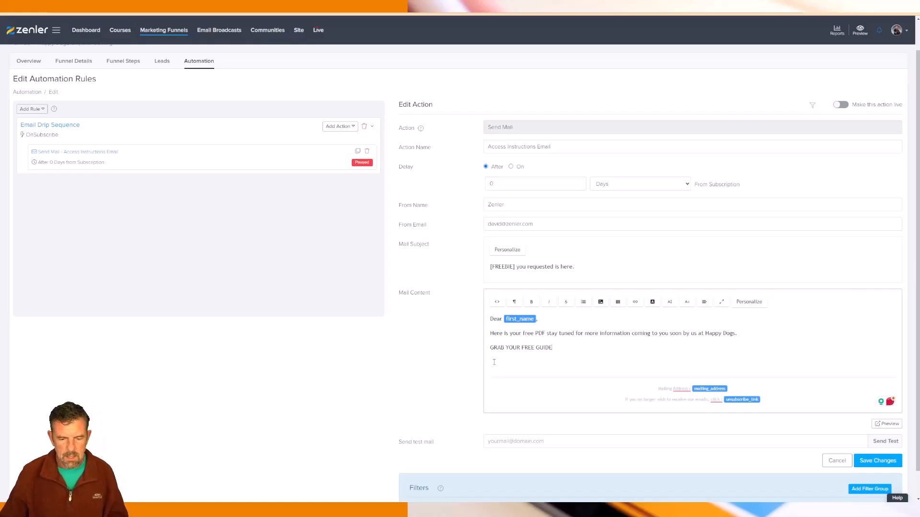
Step: Add the sign-off "See you soon", "All the best" and "Happy Dog Org" on separate lines below the free guide line
key("Return")
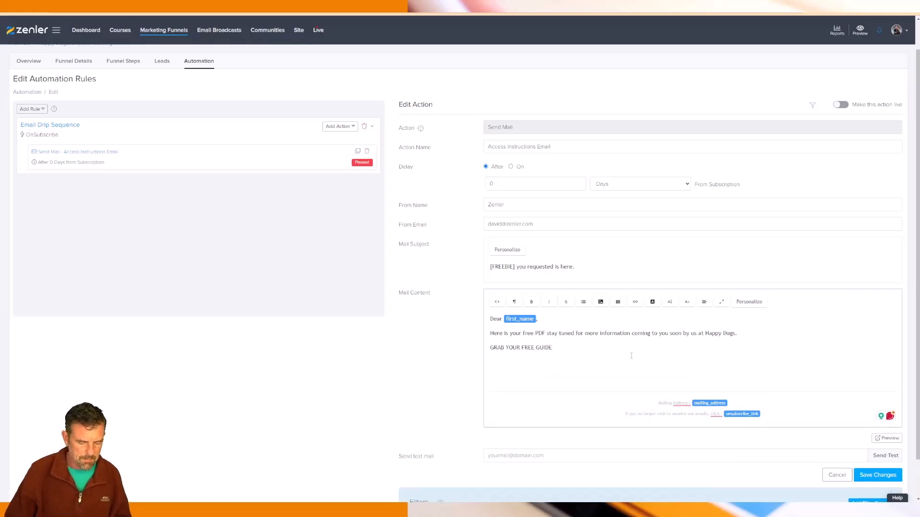
type("See")
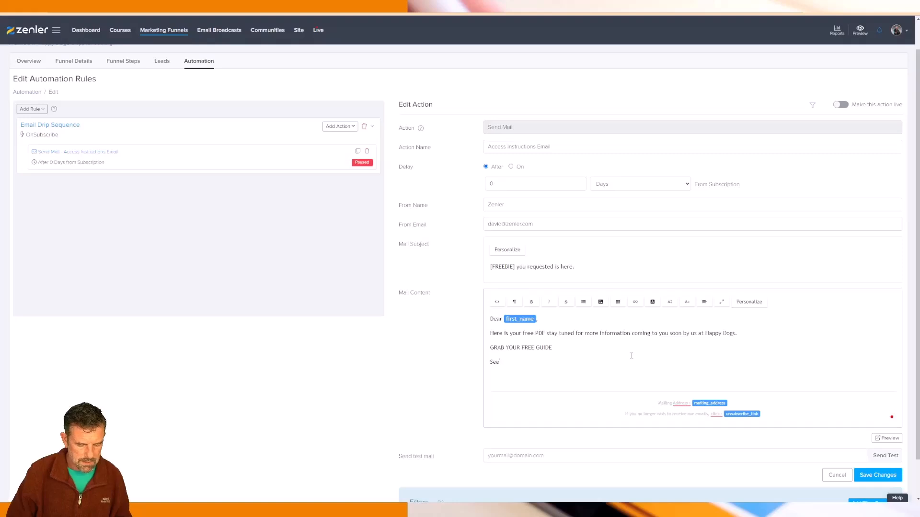
type(" you soon")
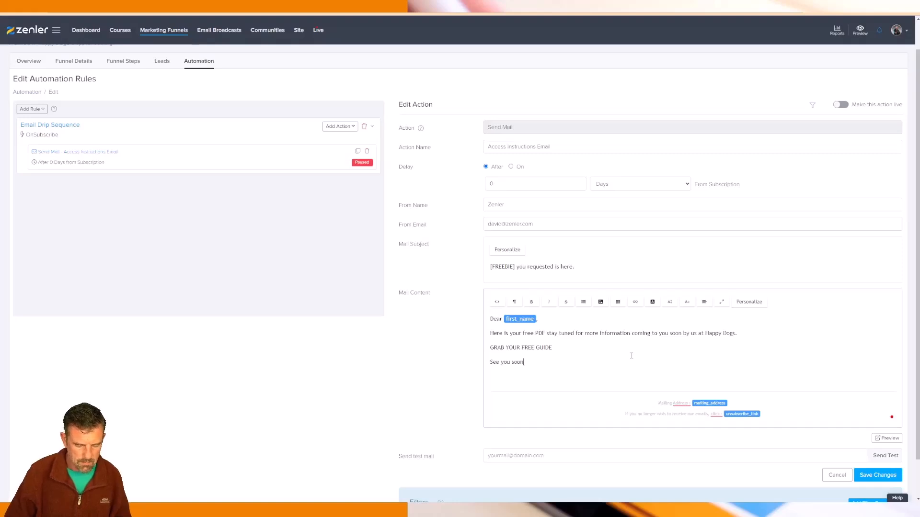
key("shift+Return")
type("All the best")
key("shift+Return")
type("Ha")
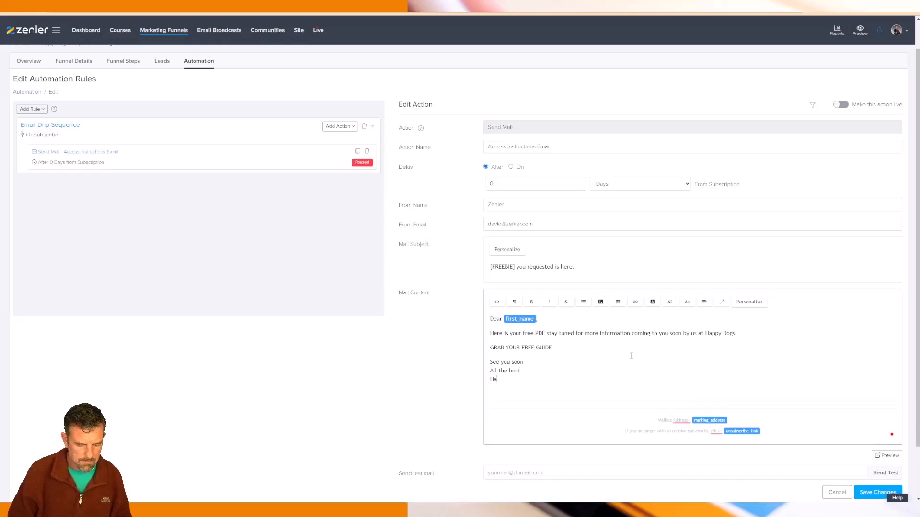
type("ppy Dog")
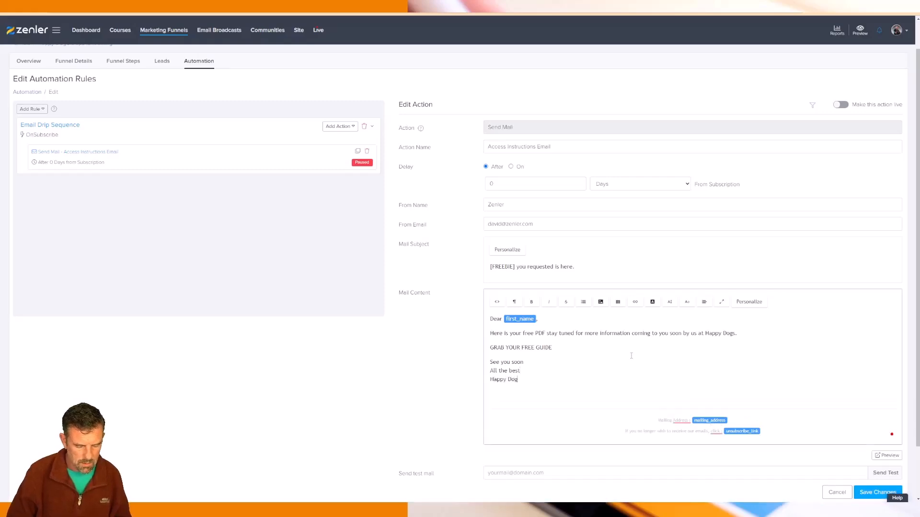
type(" Org")
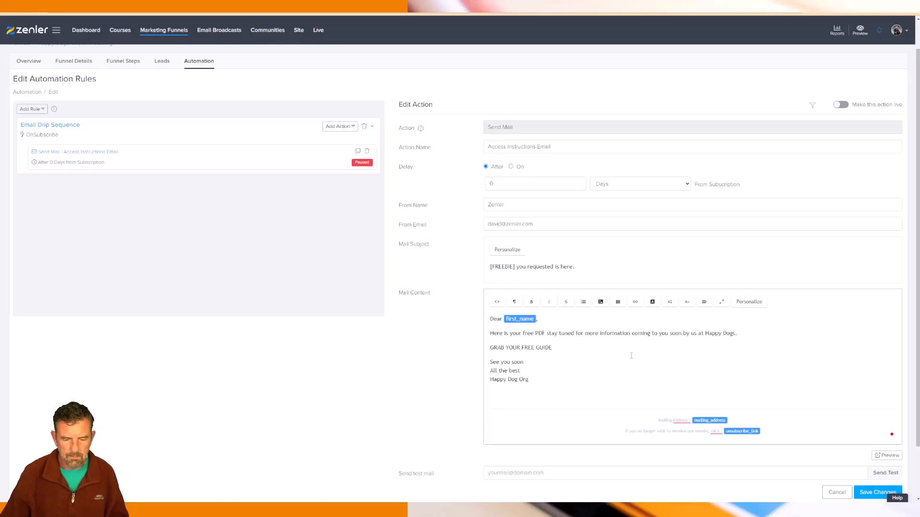
Step: Make the access instructions email action live and set its delay to 1 minute after subscription
left_click(857, 491)
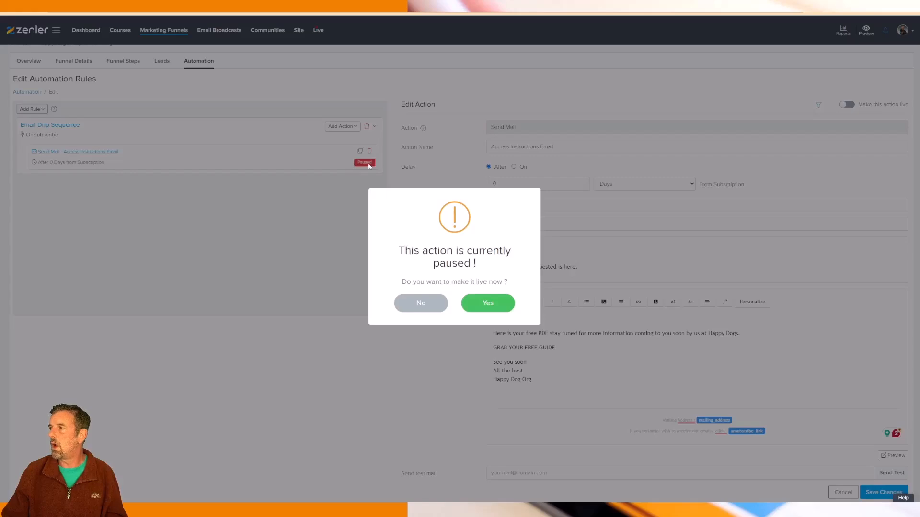
left_click(487, 304)
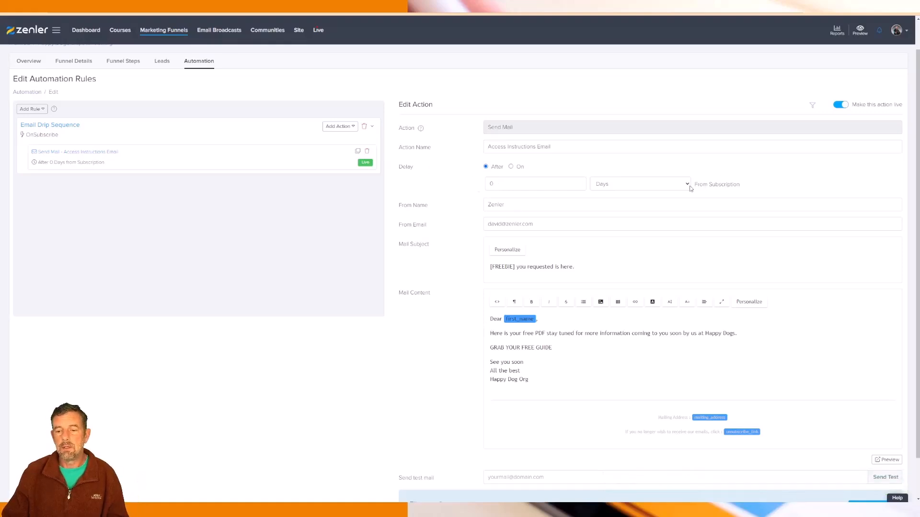
left_click_drag(695, 185, 746, 187)
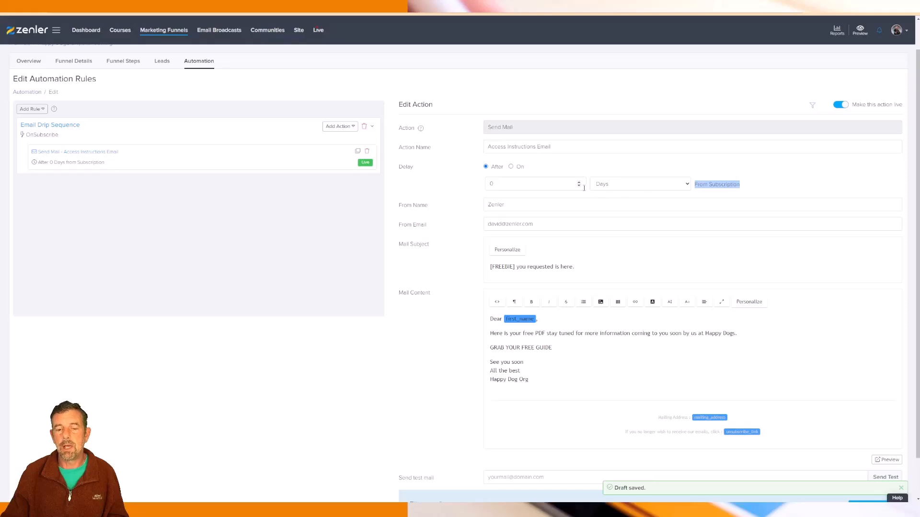
left_click(648, 188)
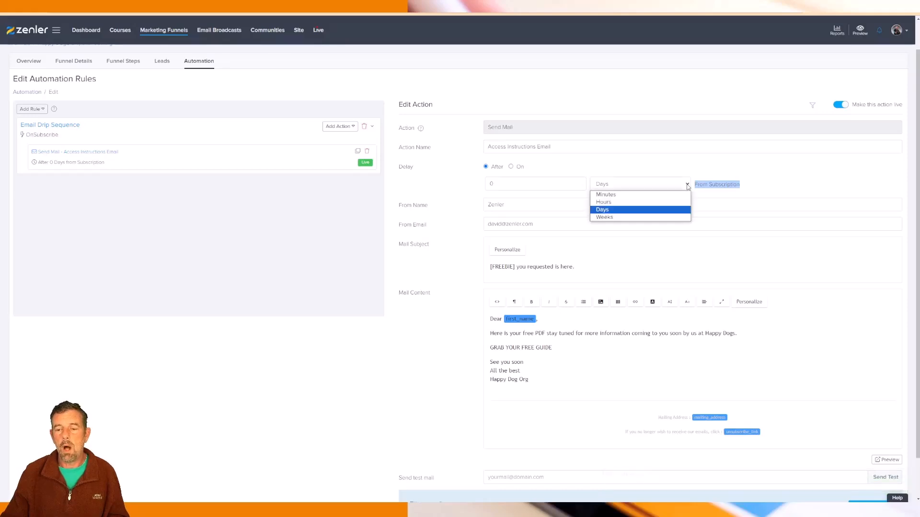
left_click(606, 195)
left_click_drag(498, 184, 478, 185)
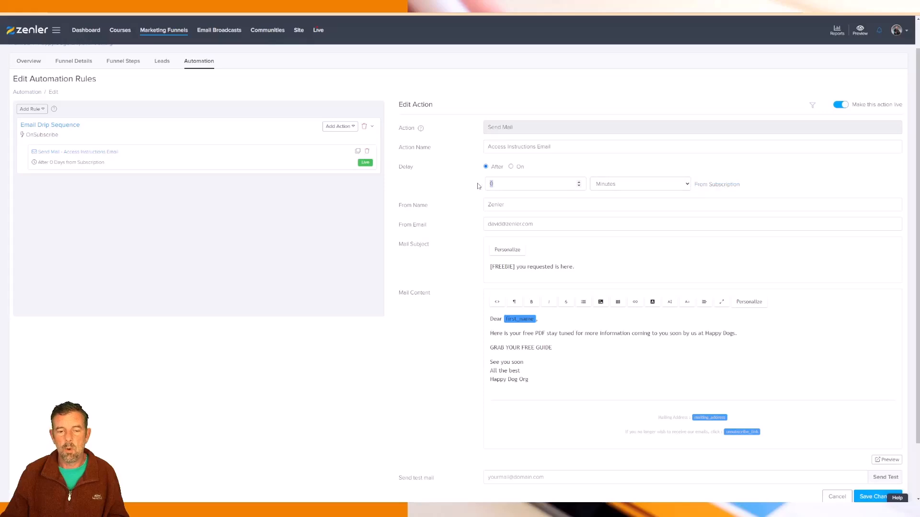
type("1")
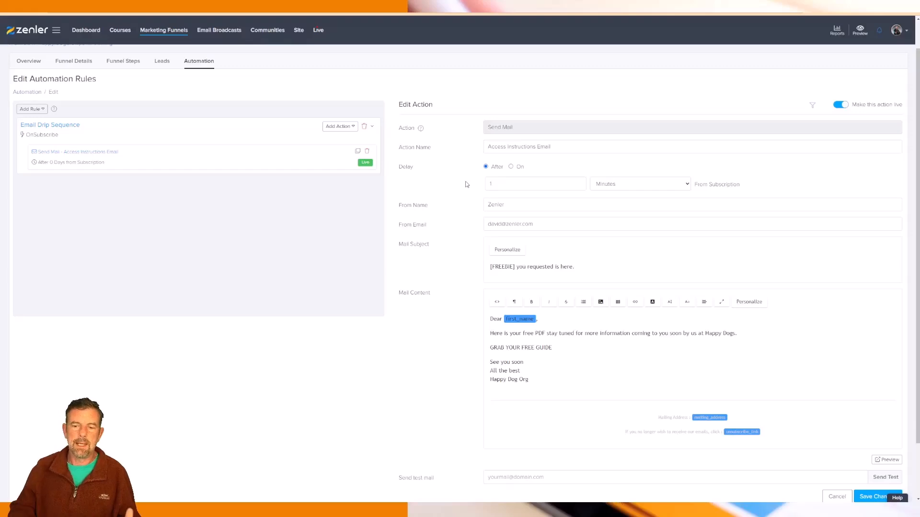
left_click(686, 186)
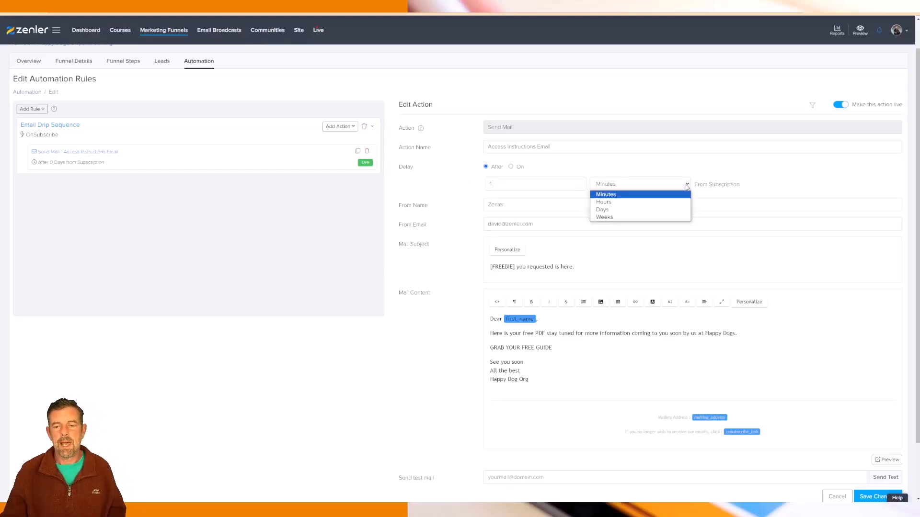
left_click(467, 190)
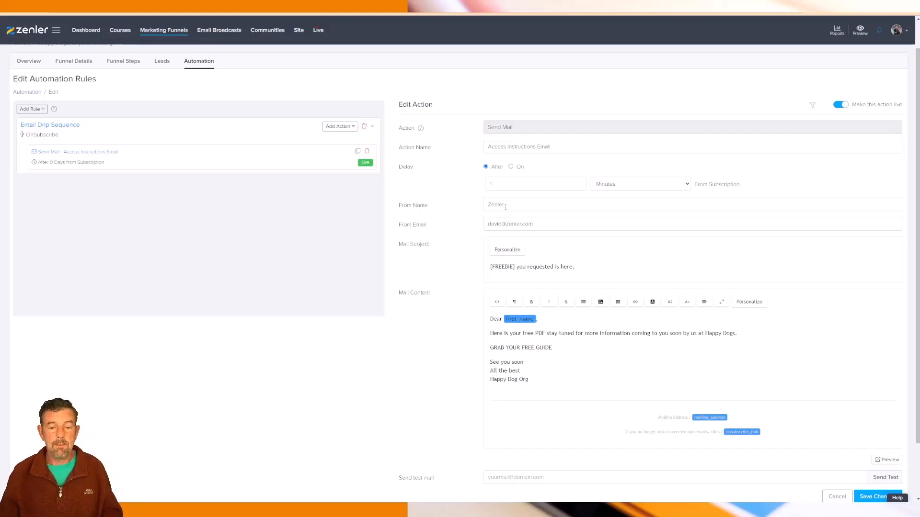
left_click_drag(506, 206, 473, 207)
left_click(441, 189)
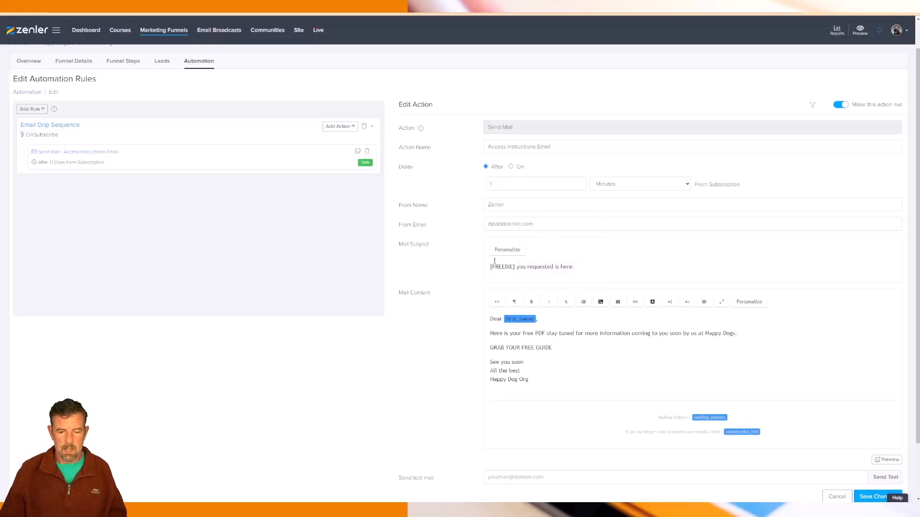
Step: Replace the mail subject with the first_name personalization tag followed by ": Your FREE Guide Top Tips fro Happy Dogs"
left_click_drag(582, 269, 488, 268)
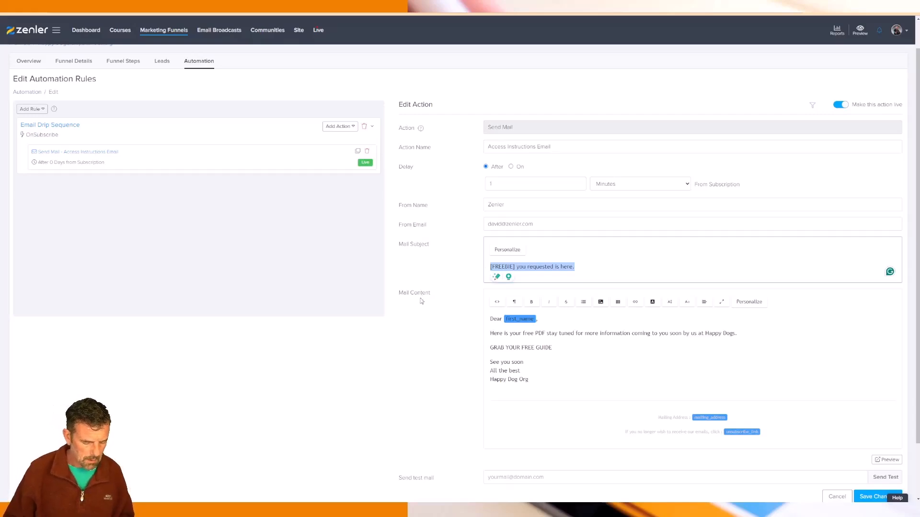
type("TYou")
key("BackSpace")
key("BackSpace")
key("BackSpace")
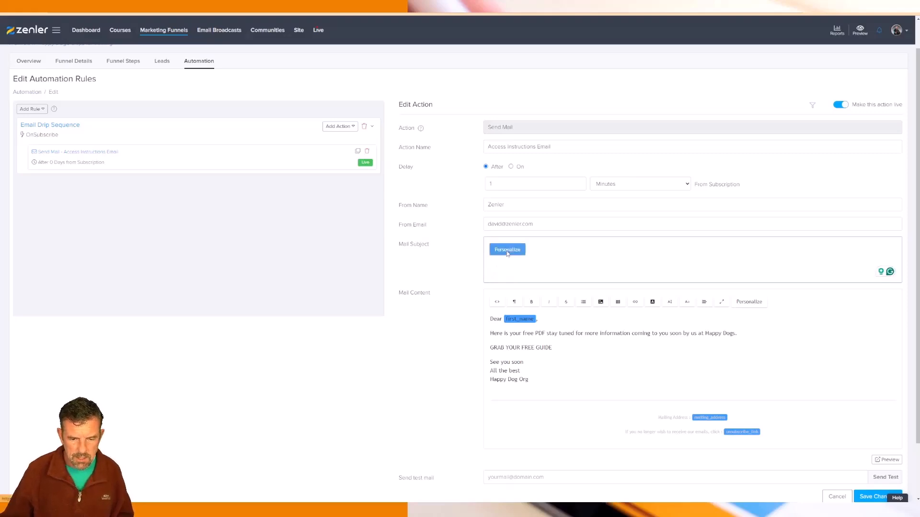
left_click(507, 249)
left_click(377, 269)
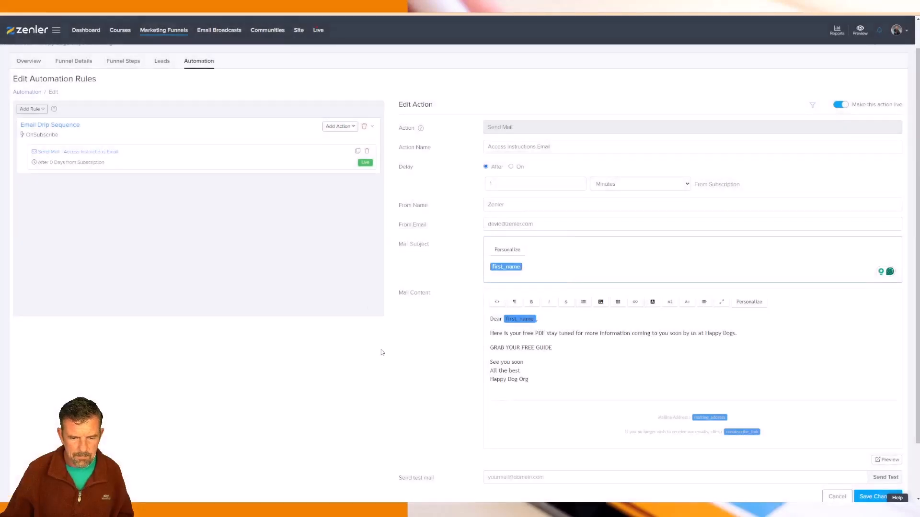
type(": Yo")
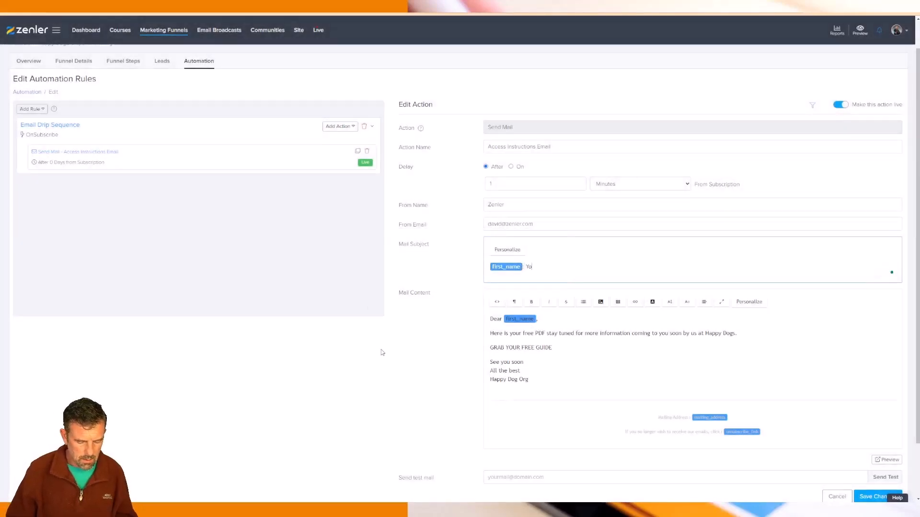
type("ur FREE ")
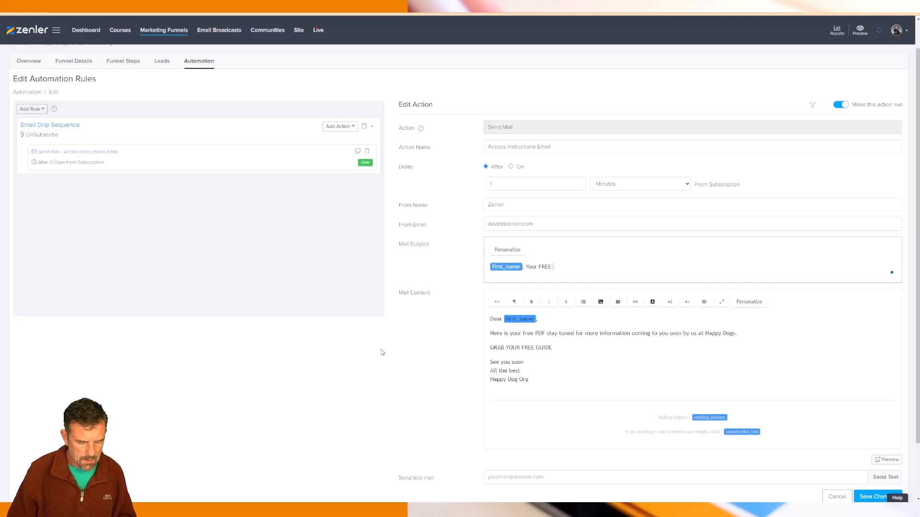
type("Guide Top Tip")
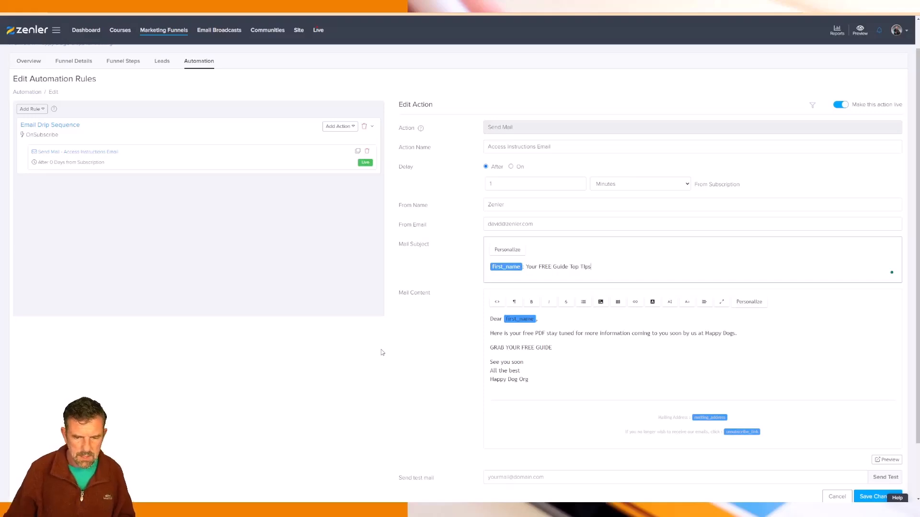
type("s fro Happy Dogs")
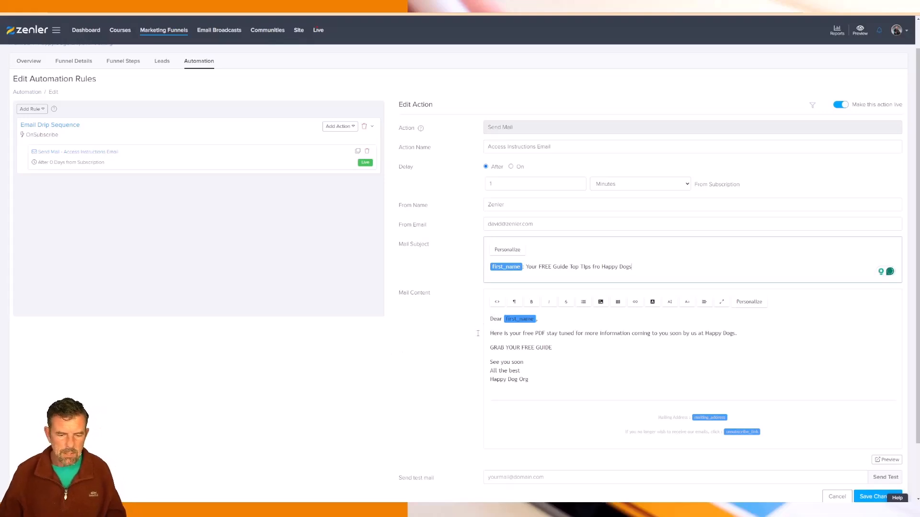
Step: Insert the Zenler logo from the existing images above the email greeting, and remove the blank line beneath it
left_click(490, 319)
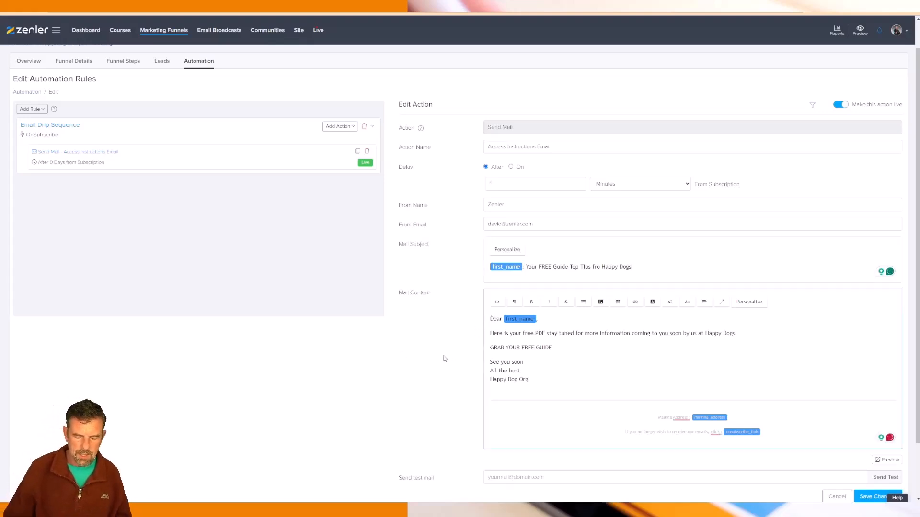
key("Return")
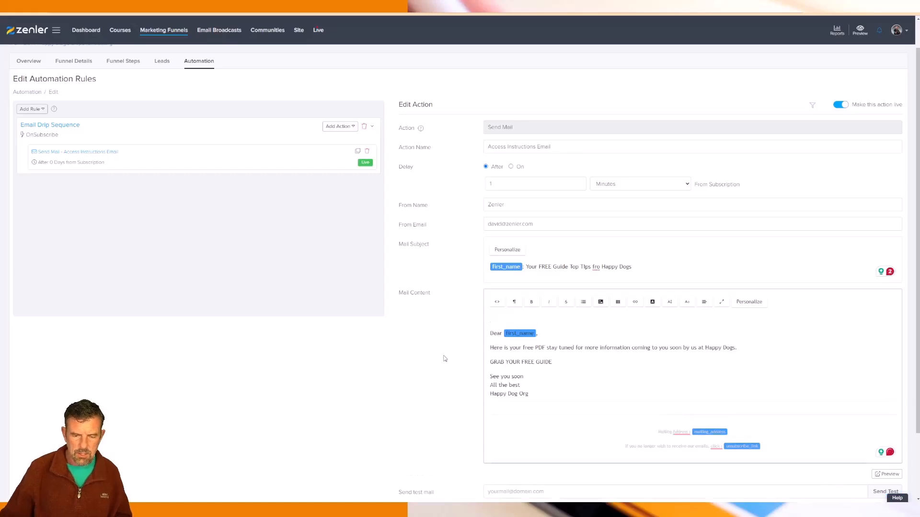
left_click(601, 303)
left_click(400, 236)
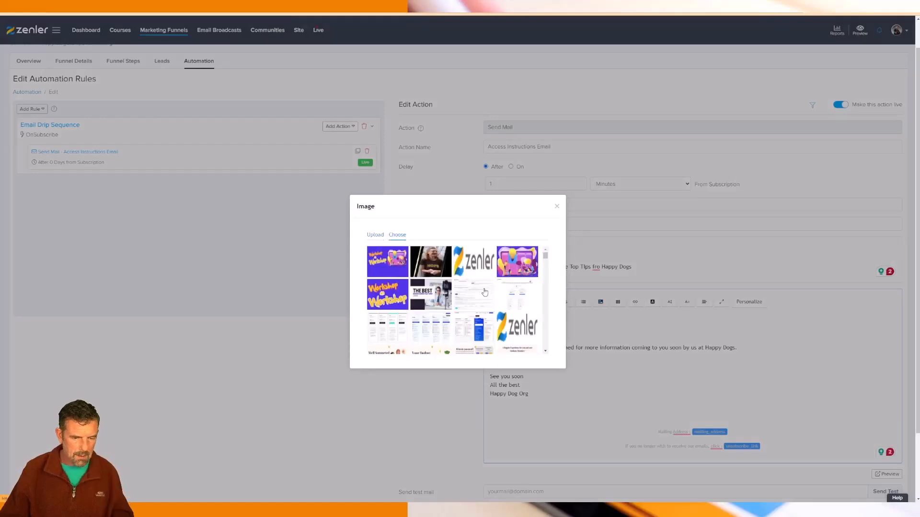
left_click(468, 265)
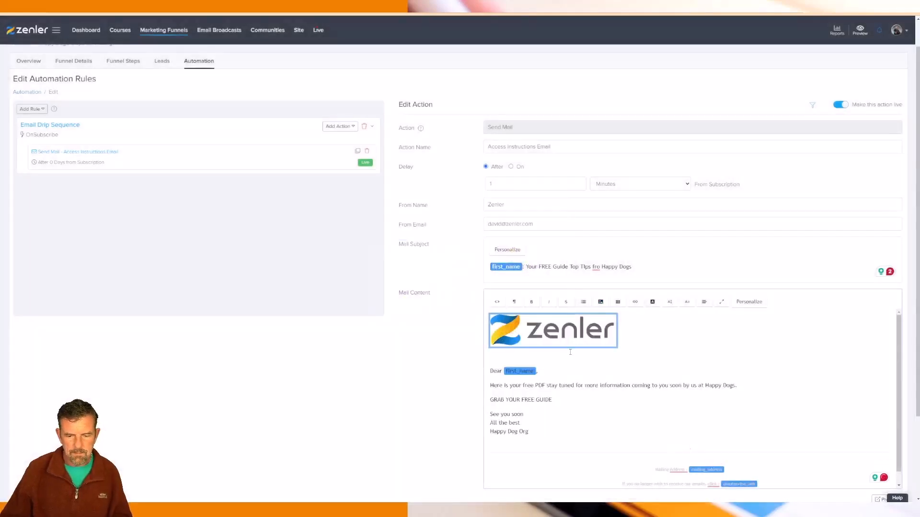
left_click(581, 359)
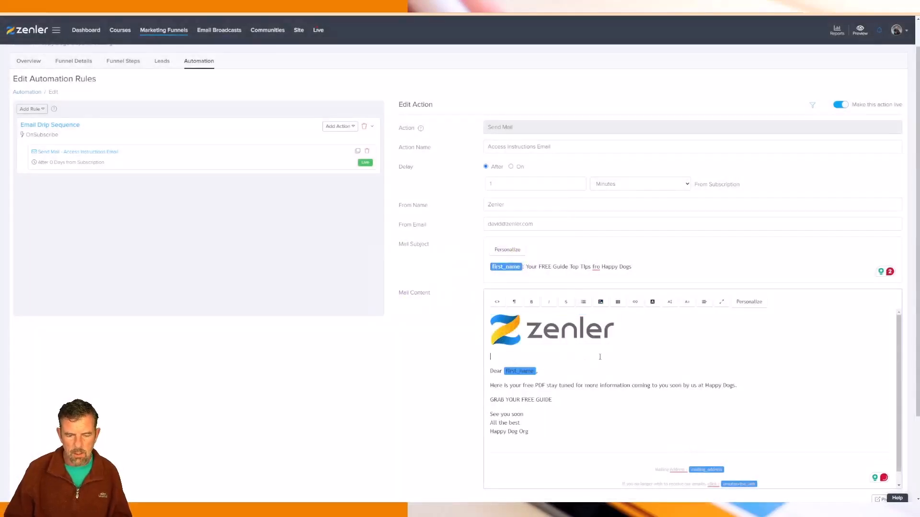
key("BackSpace")
key("BackSpace")
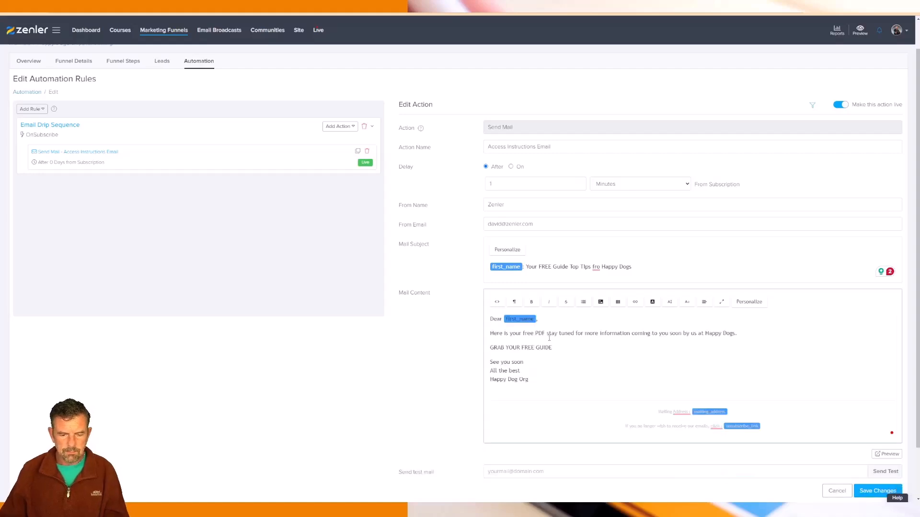
key("ctrl+z")
Step: Set the logo image's alt text to "Zenler" and save the image settings
left_click(545, 337)
left_click(528, 325)
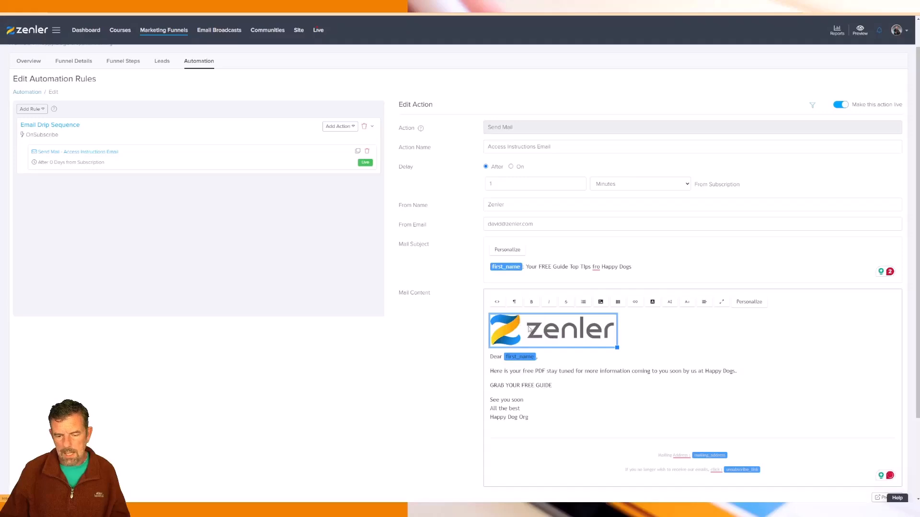
type("Zenler")
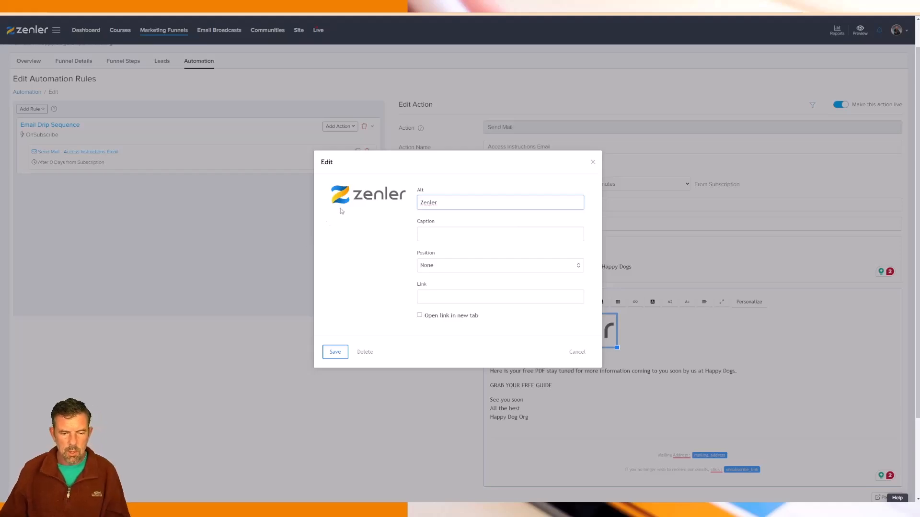
left_click(331, 352)
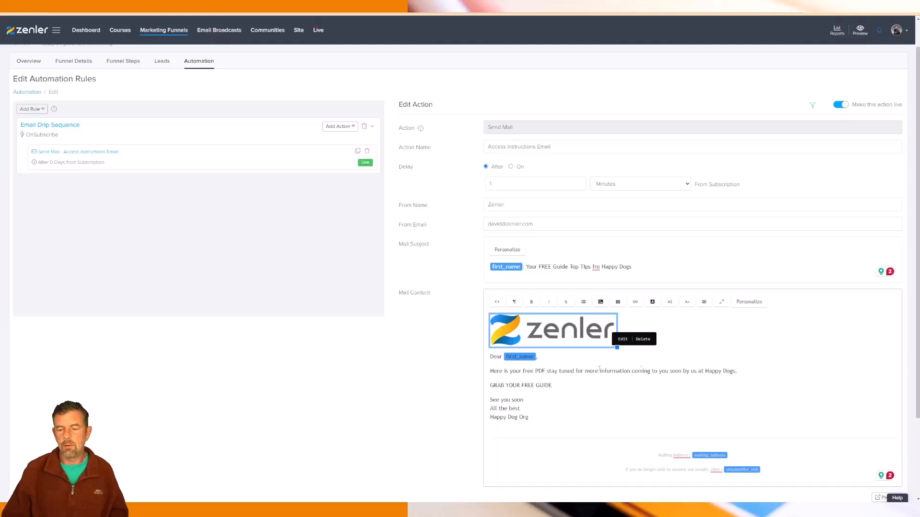
left_click(570, 363)
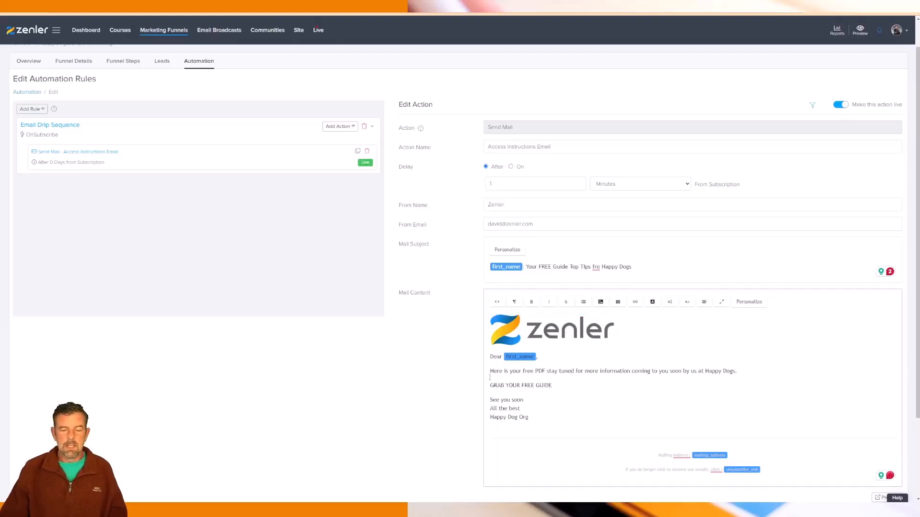
left_click_drag(551, 386, 490, 386)
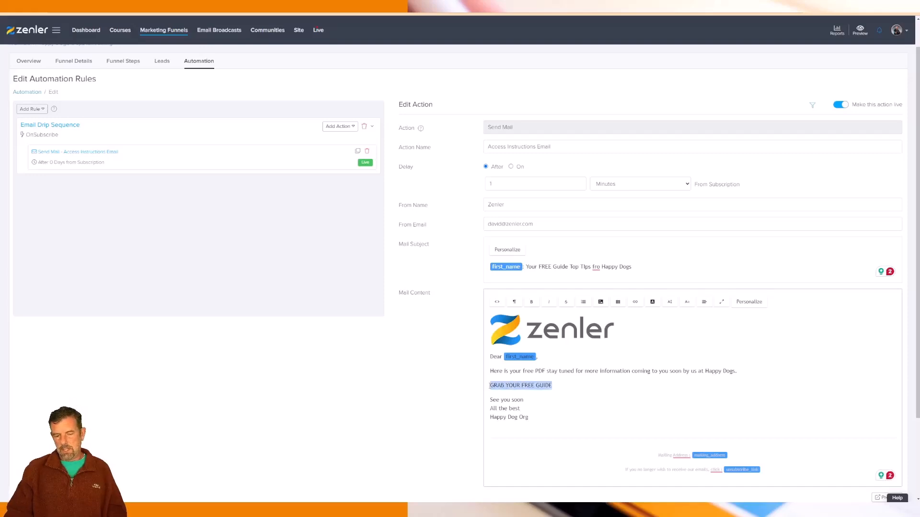
left_click(421, 385)
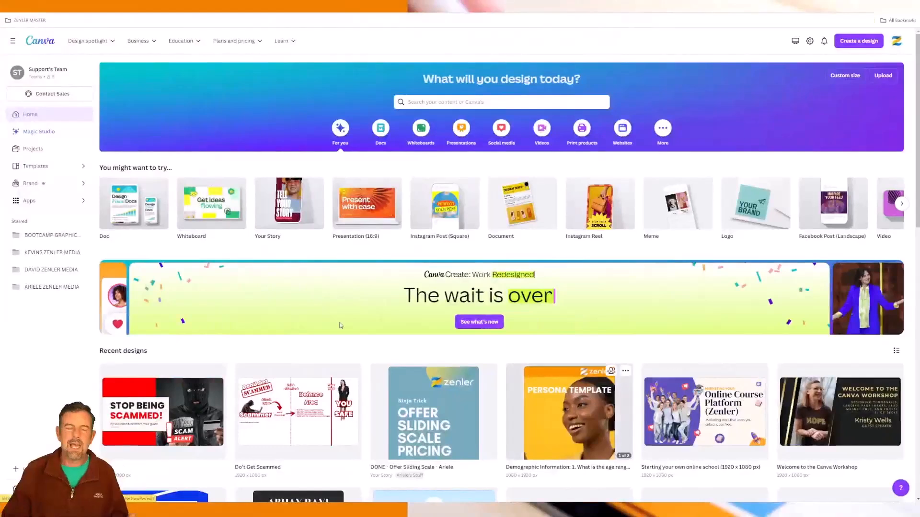
Step: In Canva, create a new design using the recent custom size 1920 × 1080 px
left_click(858, 43)
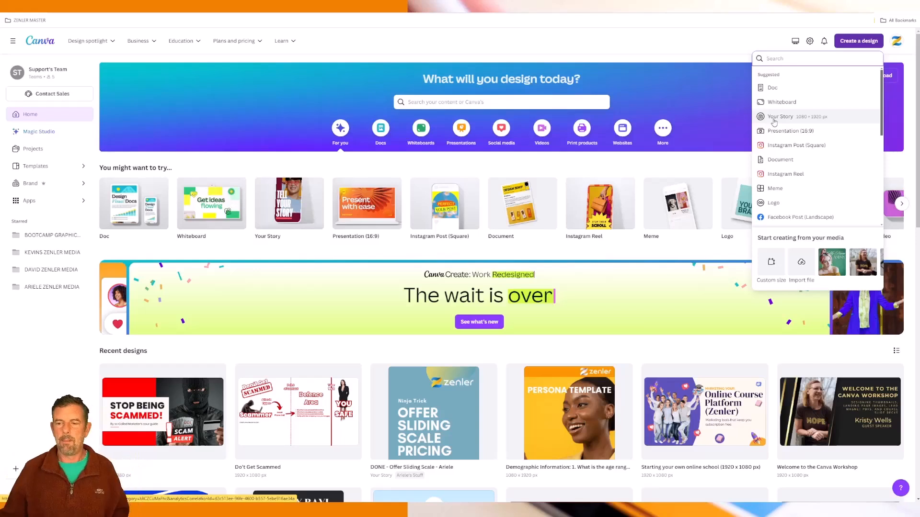
left_click(770, 264)
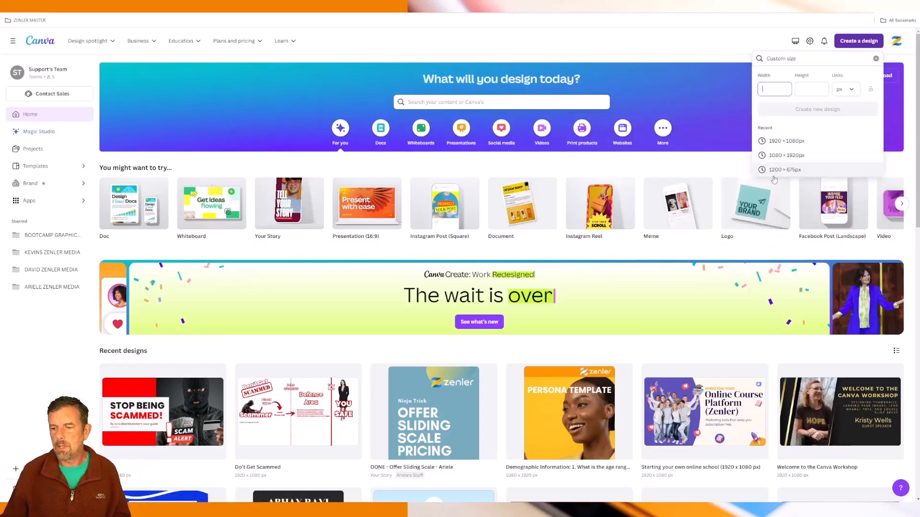
left_click(778, 140)
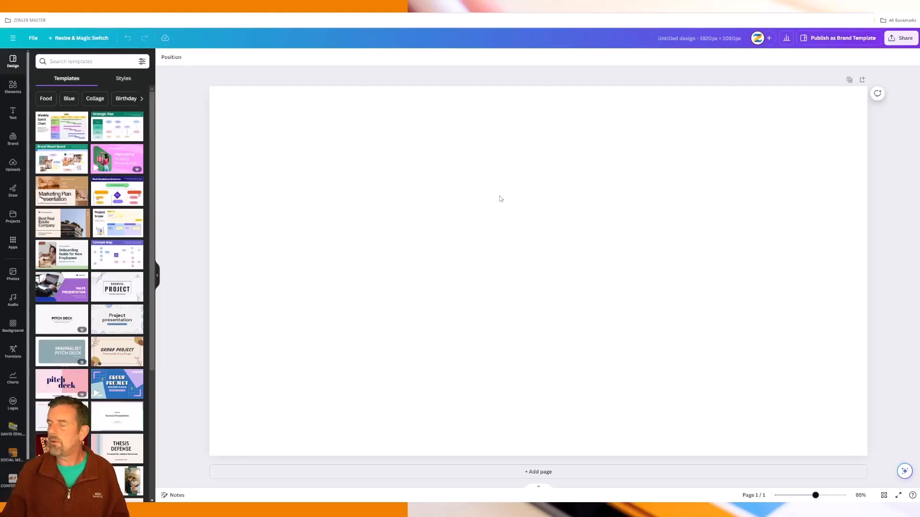
Step: Search the photos for "dogs" and place the picture of five dogs sitting in a row so it fills the page
left_click(13, 275)
left_click(69, 64)
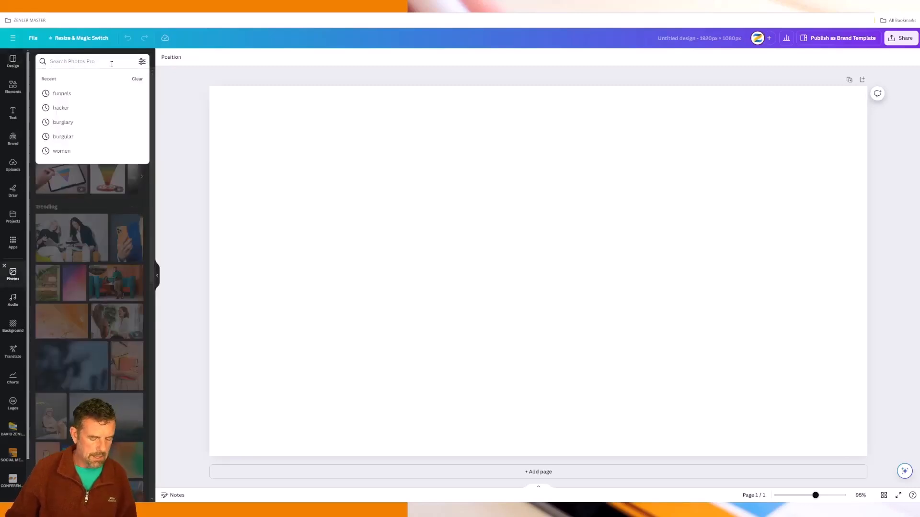
type("dogs")
key("Return")
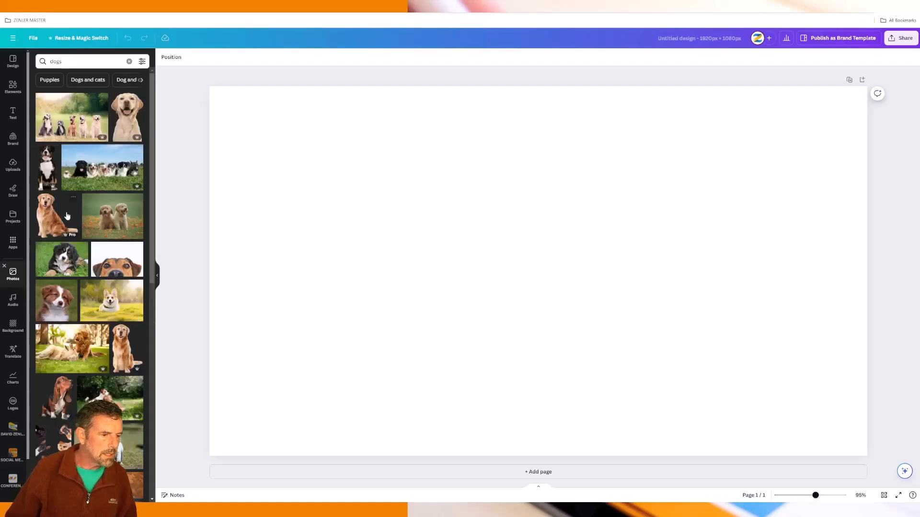
left_click_drag(56, 123, 484, 148)
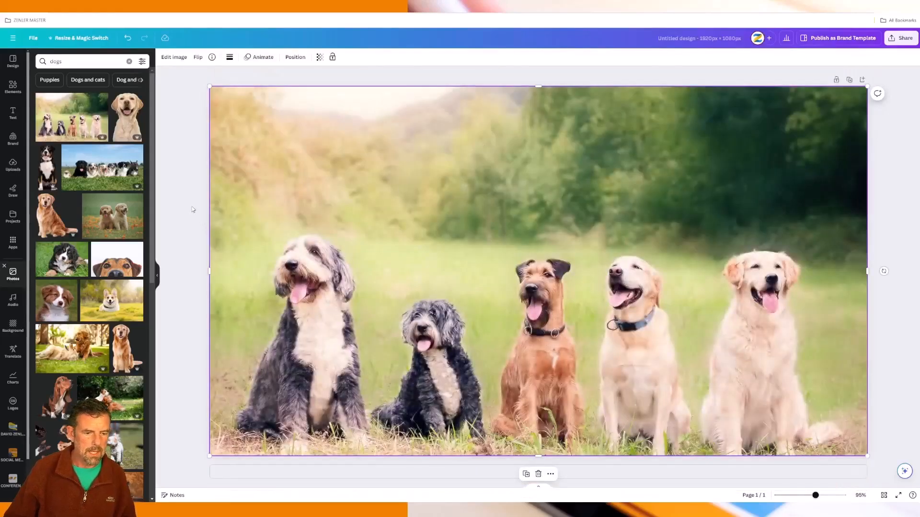
Step: Add a heading text over the trees in the upper part of the photo reading "HAPPY DOGS"
left_click(13, 114)
left_click_drag(58, 122, 453, 161)
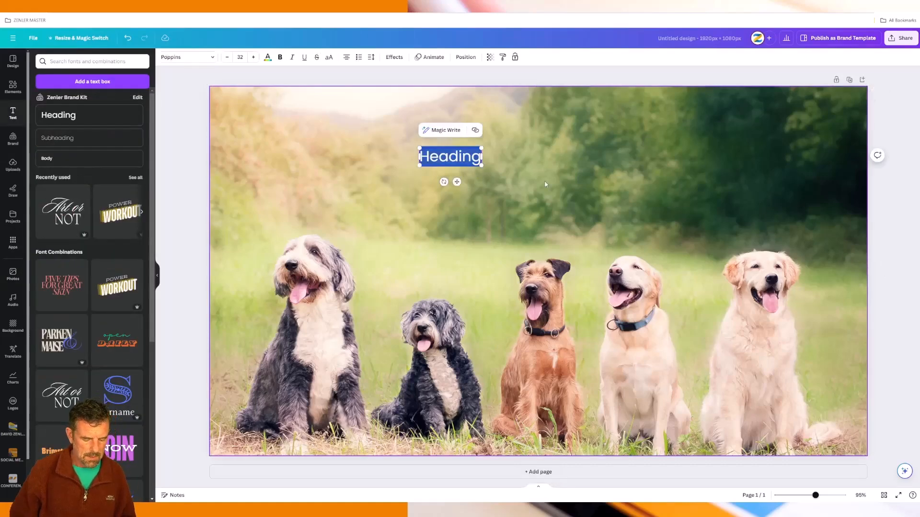
type("HAPPY DOGS")
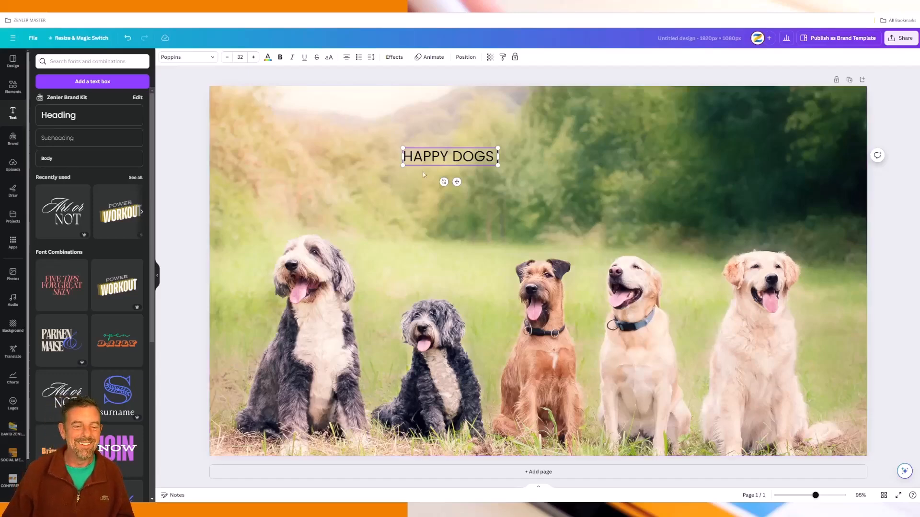
Step: Replace the heading's wording with "Happy Dogs Quick TIps"
triple_click(462, 156)
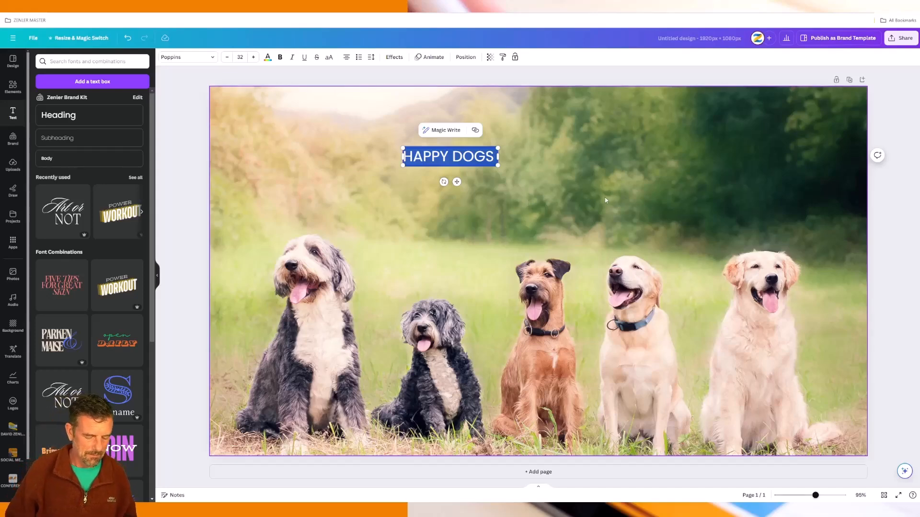
type("Happy")
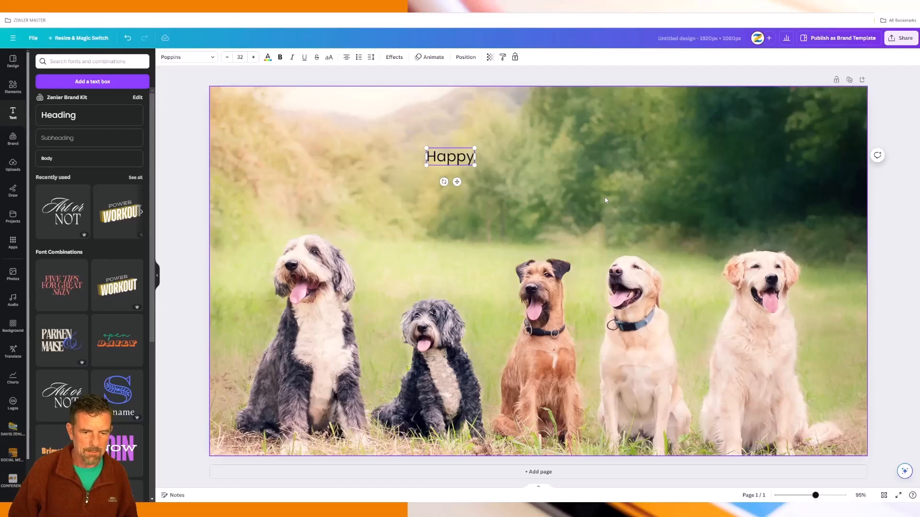
type(" Dogs")
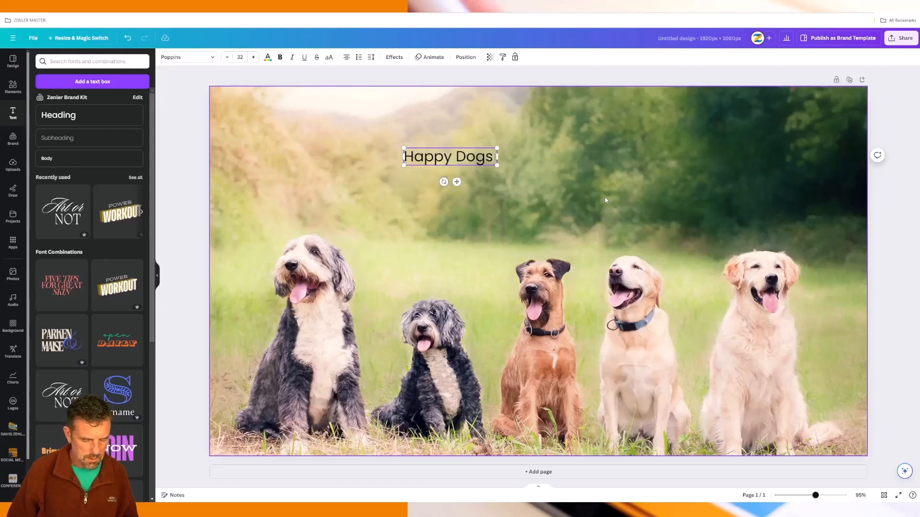
key("BackSpace")
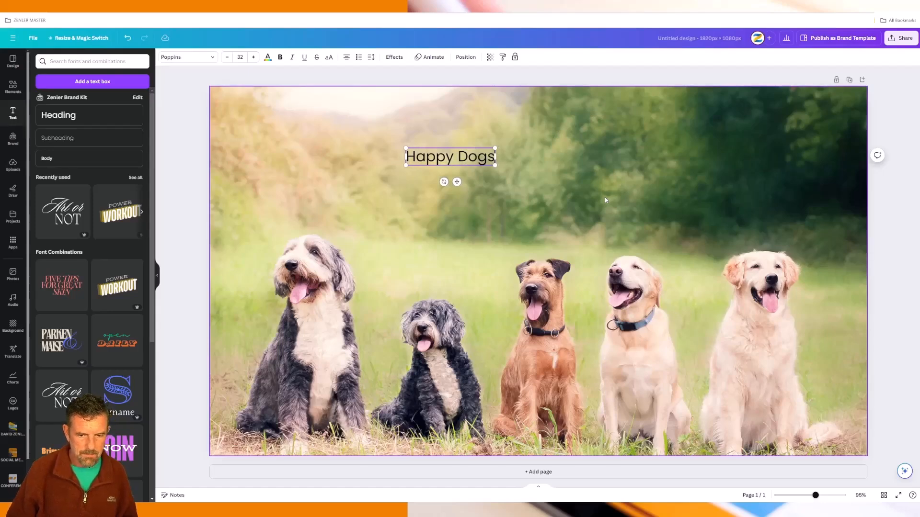
type("Gui")
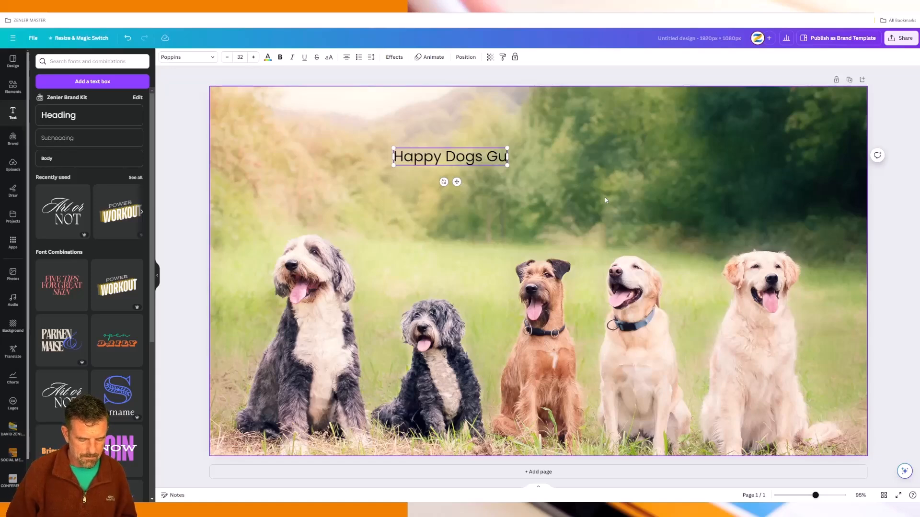
key("BackSpace")
key("BackSpace")
key("BackSpace")
key("BackSpace")
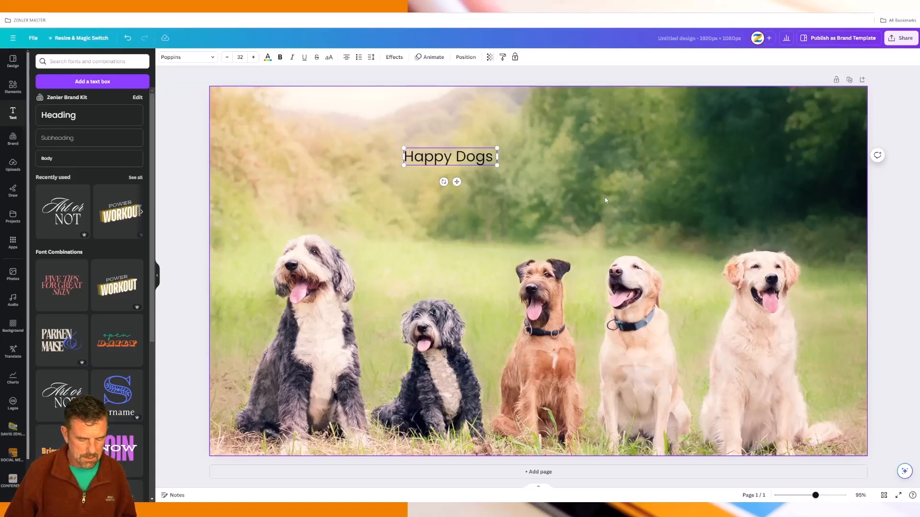
type("Quick")
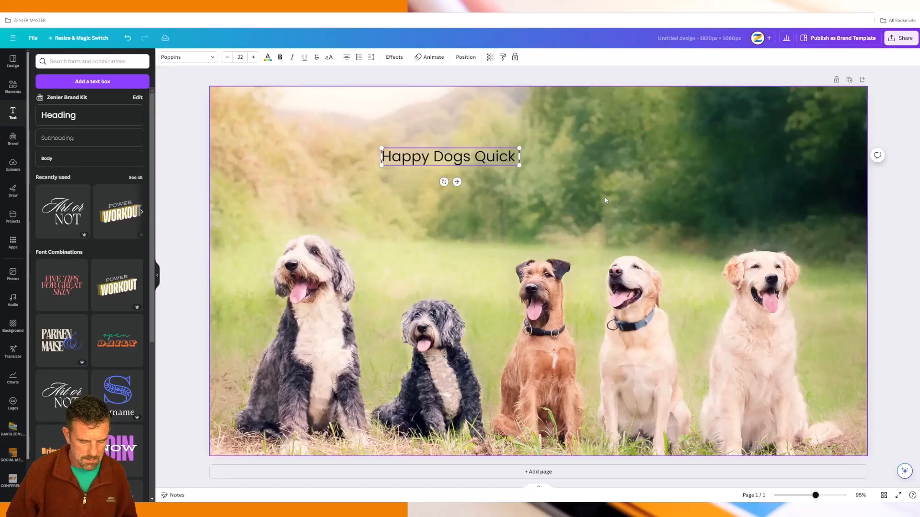
type(" Tips")
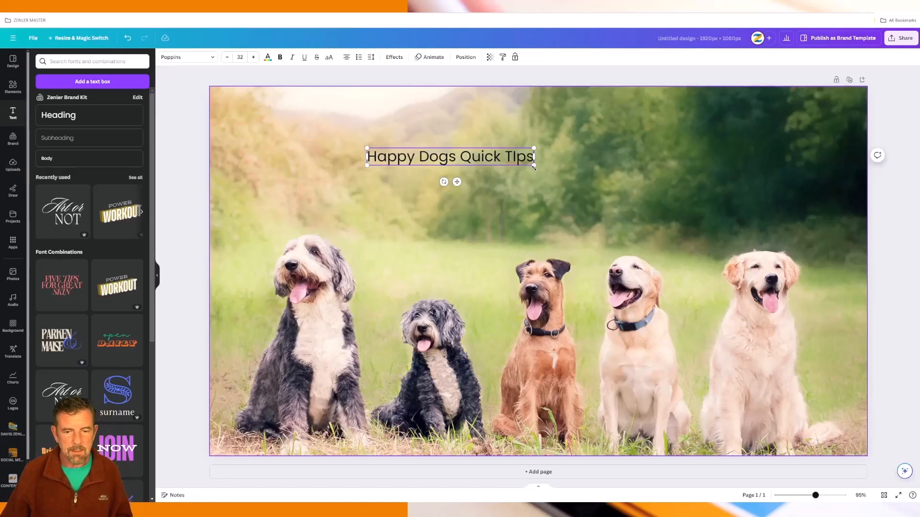
Step: Enlarge the heading to about size 77.4 near the page's upper edge and recolour it with the brand kit's near-white colour
left_click_drag(533, 165, 770, 191)
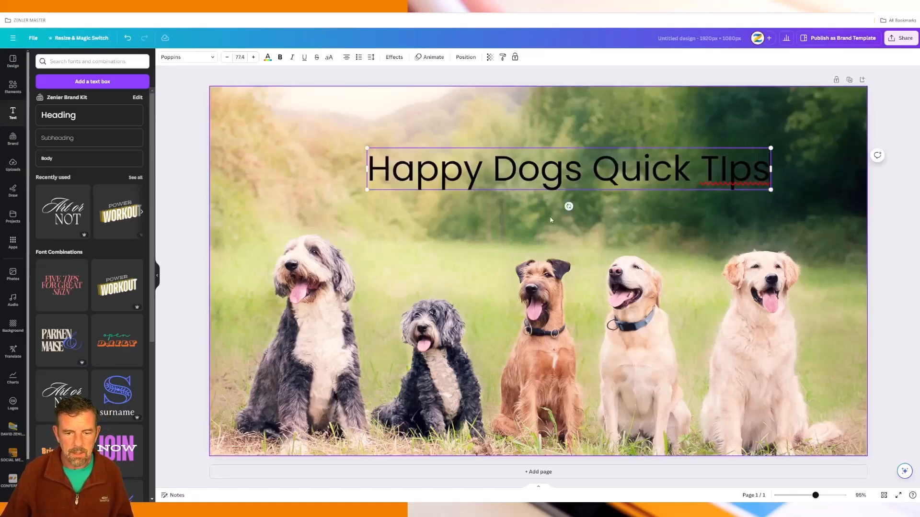
left_click_drag(533, 190, 492, 154)
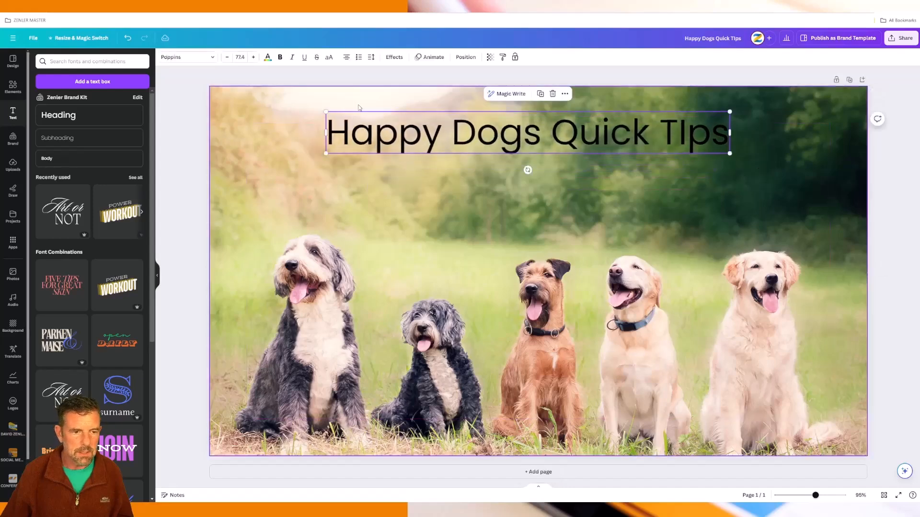
left_click(268, 57)
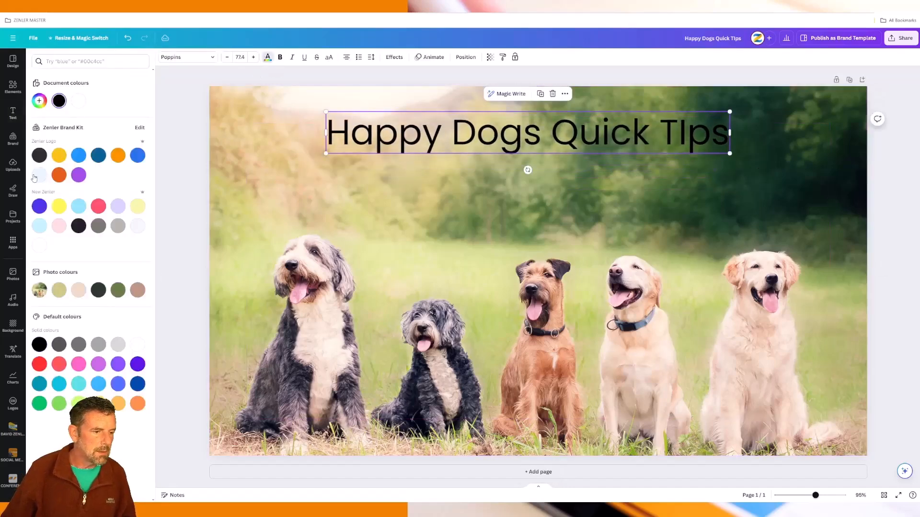
left_click(39, 175)
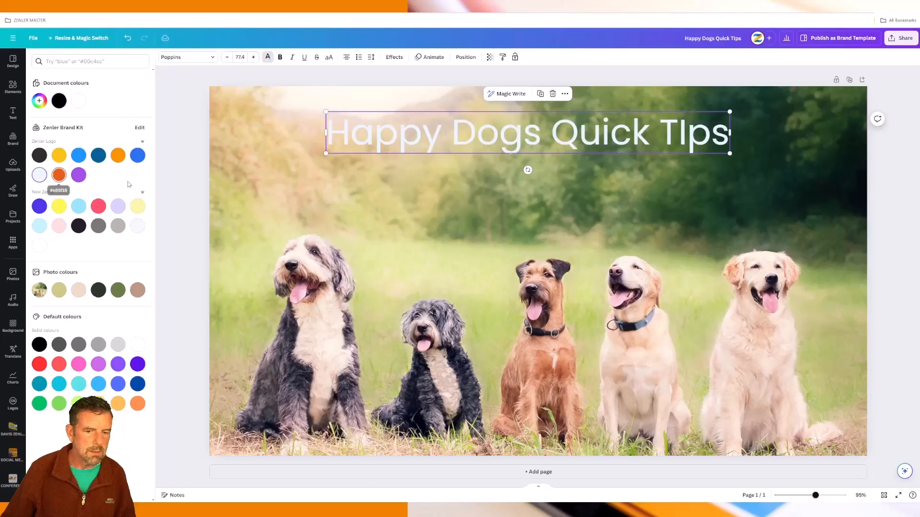
Step: Add a square shape and stretch it into a wide dark grey banner behind the heading, running off the page's left edge
left_click(15, 112)
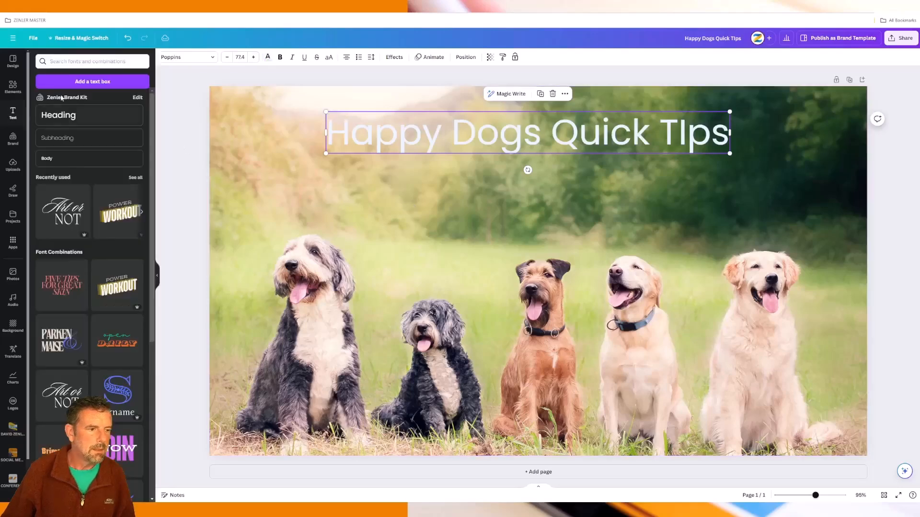
left_click(18, 88)
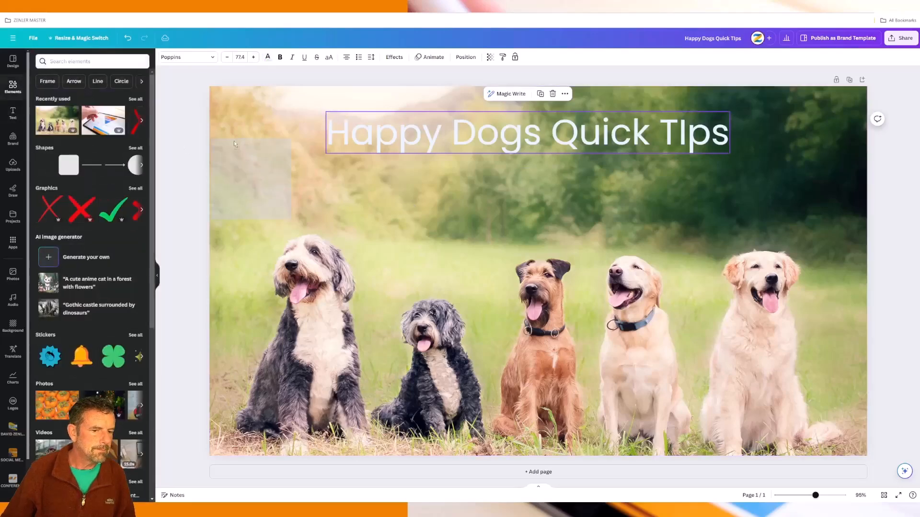
left_click_drag(241, 115, 288, 158)
left_click_drag(343, 160, 801, 139)
left_click_drag(495, 182, 417, 191)
Step: Duplicate the heading directly beneath the original and change the copy's text to "3 TIP GUIDE"
left_click(443, 139)
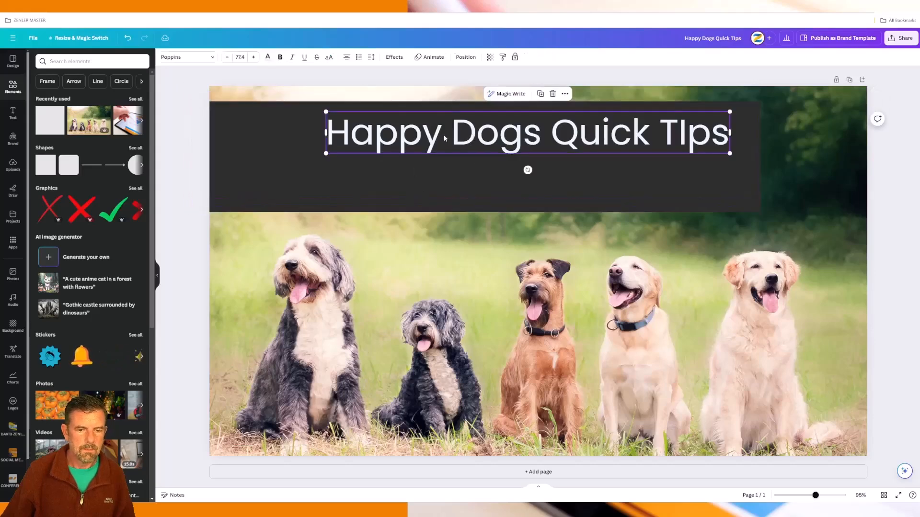
left_click_drag(443, 139, 473, 184)
double_click(472, 178)
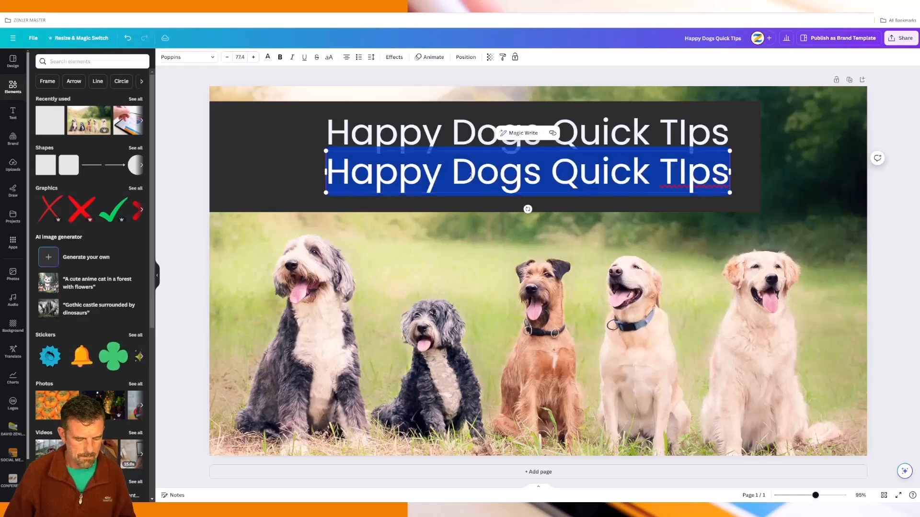
type("£ TIP GUIDE")
left_click_drag(455, 178, 434, 178)
type("3")
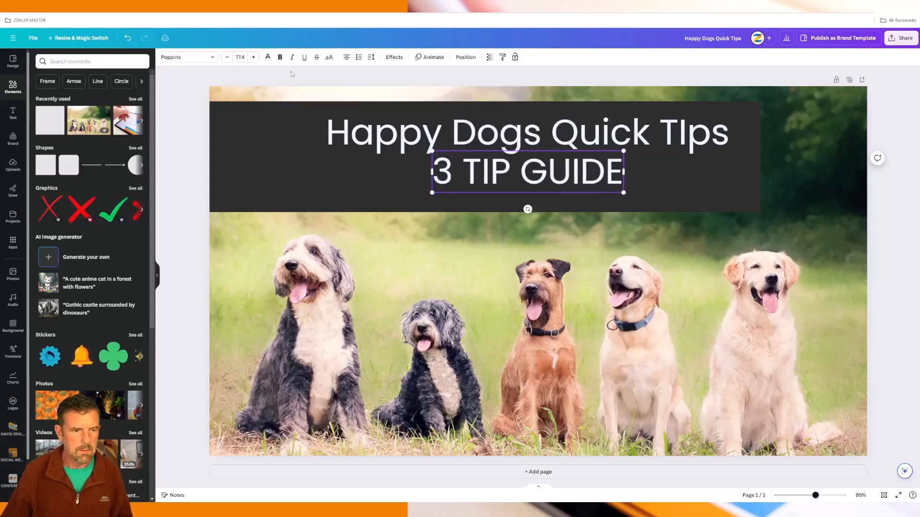
Step: Set the "3 TIP GUIDE" text to Poppins Black and move it under the right end of the heading
triple_click(515, 174)
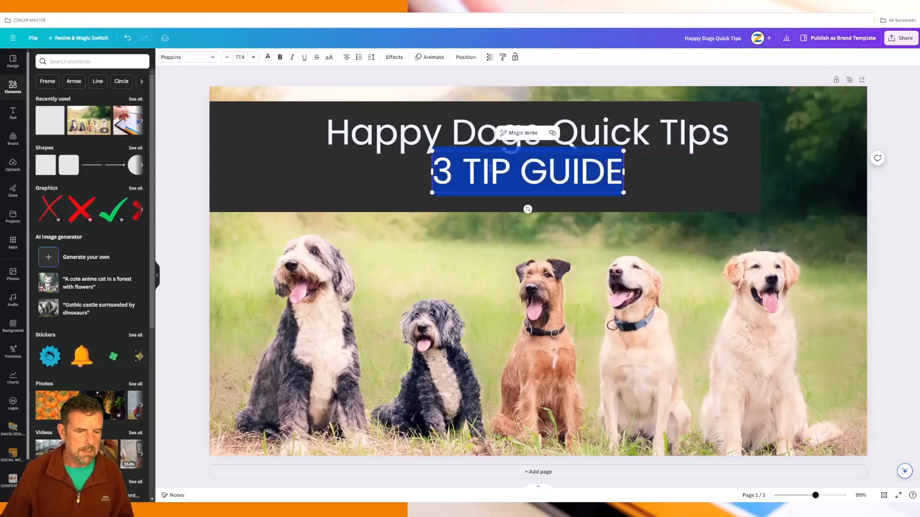
left_click(187, 57)
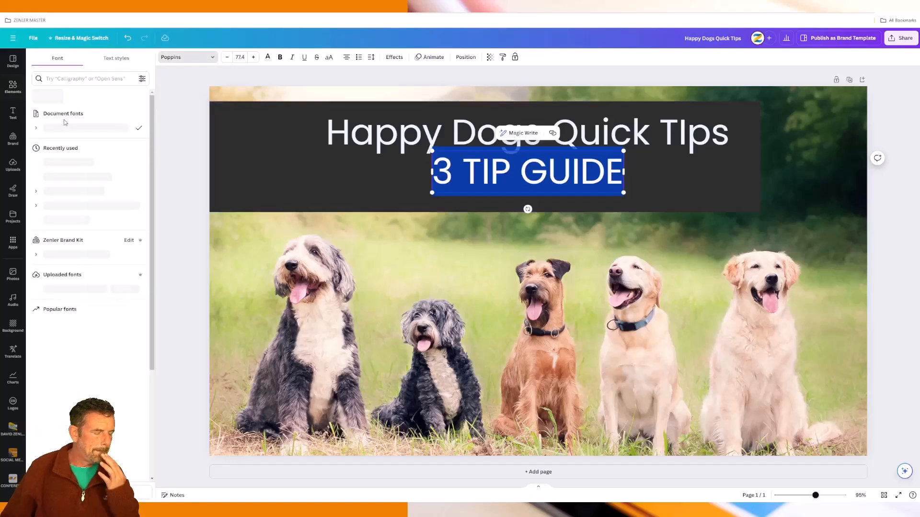
left_click(65, 127)
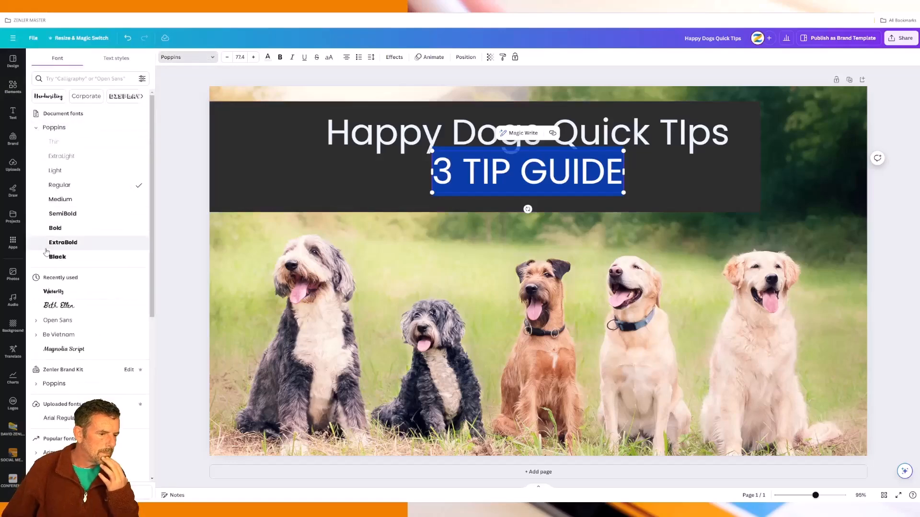
left_click(55, 257)
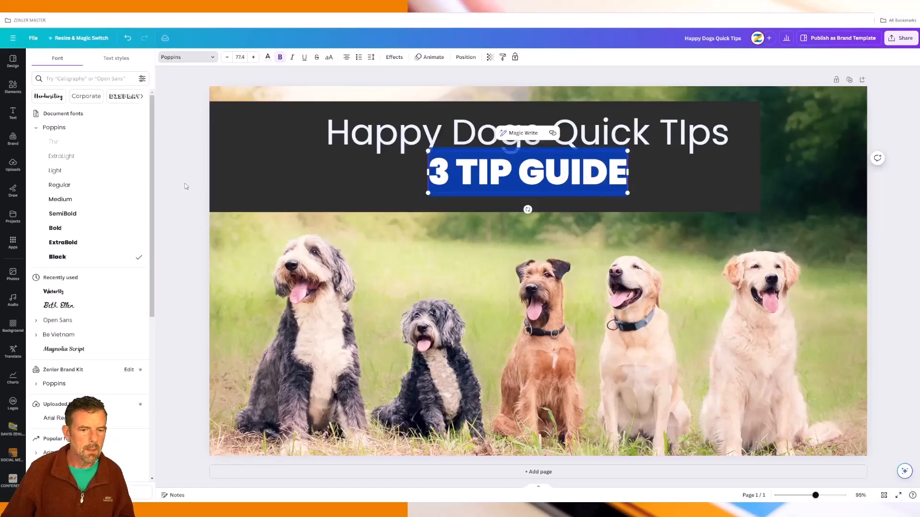
left_click(503, 209)
left_click(201, 193)
left_click_drag(473, 177, 568, 170)
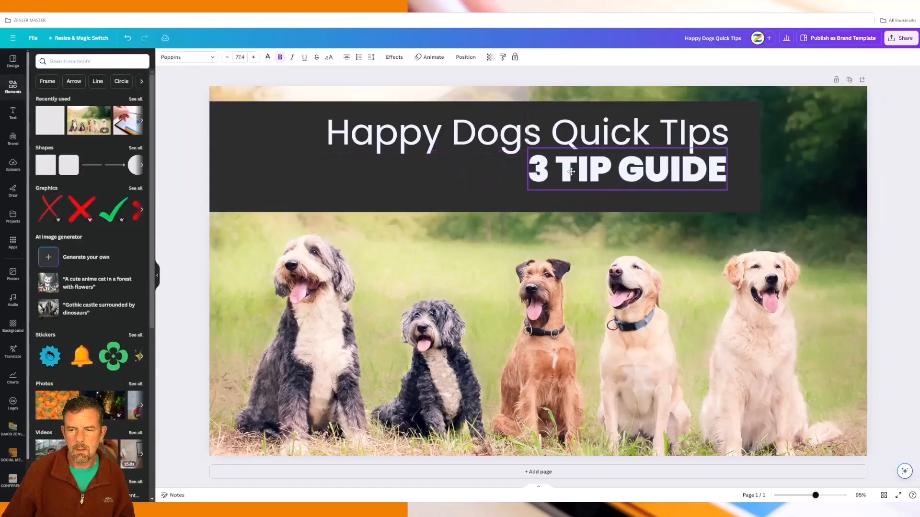
Step: Reduce the dark banner's height slightly by raising its lower edge closer to the "3 TIP GUIDE" text
left_click(394, 194)
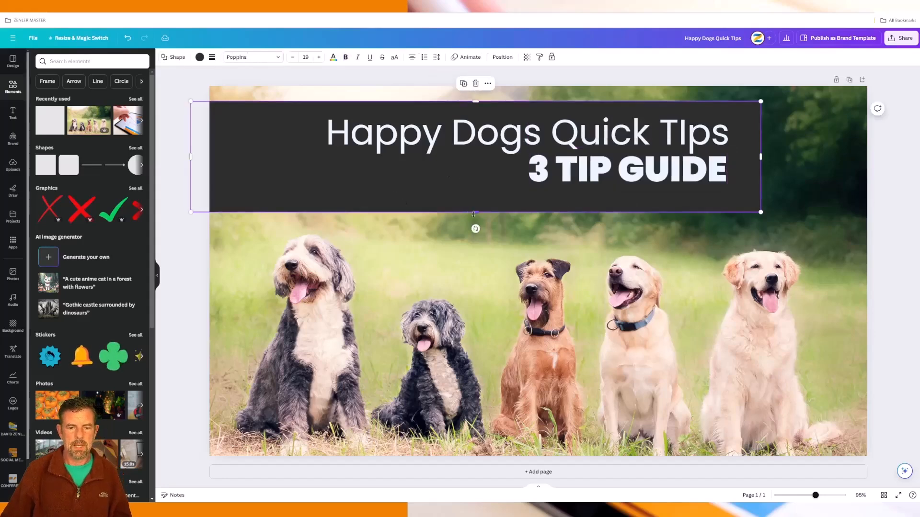
left_click_drag(474, 212, 474, 205)
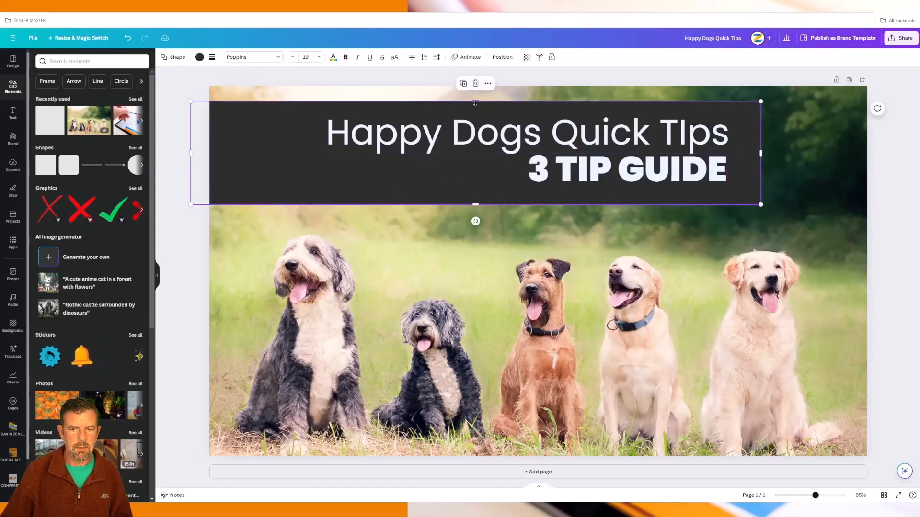
Step: Correct the capital "I" in the heading so it reads "Happy Dogs Quick Tips"
double_click(684, 136)
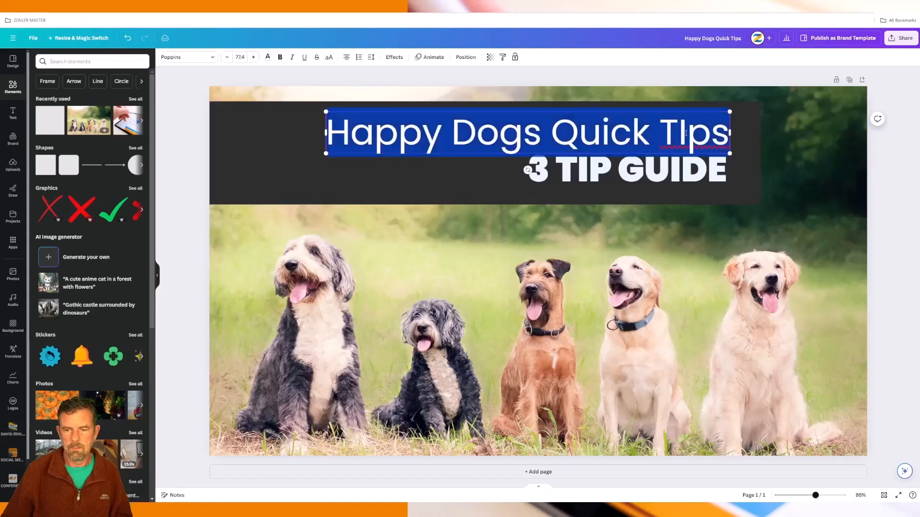
left_click(686, 134)
key("BackSpace")
type("i")
left_click(882, 179)
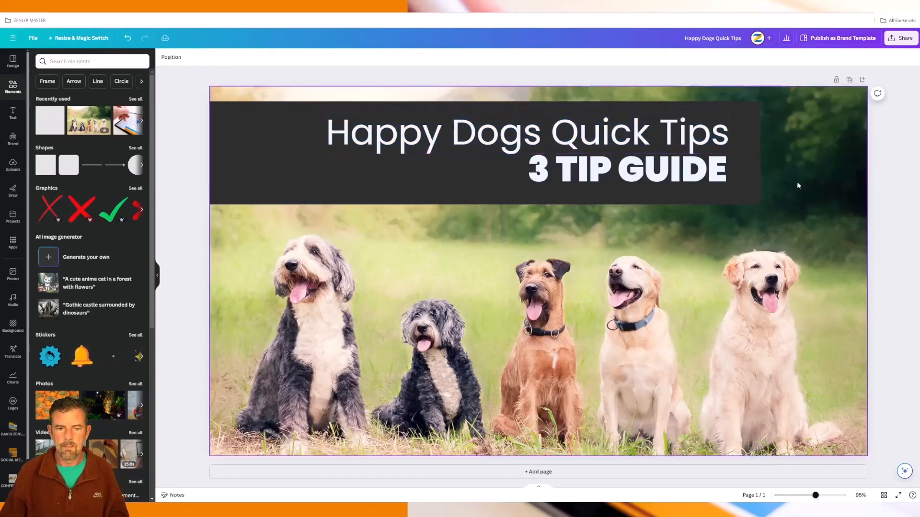
Step: Duplicate the cover page, then copy its heading below the banner and change the copy to "Give 5 sec gap between repeating the cue"
left_click(848, 80)
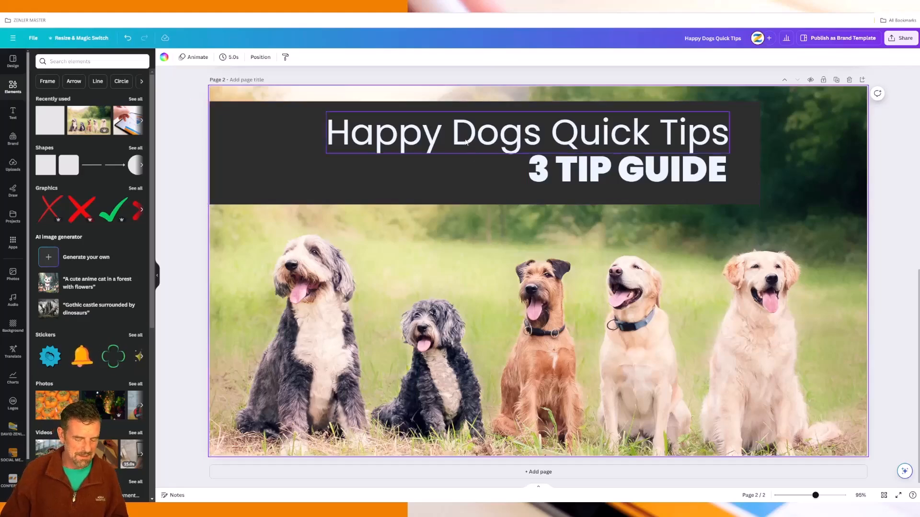
left_click_drag(466, 143, 459, 270)
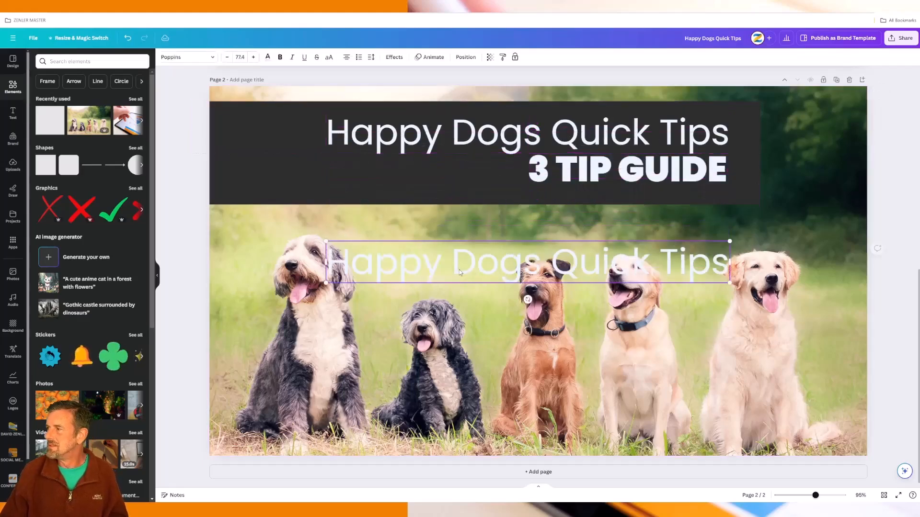
double_click(455, 264)
type("Give 5 sec gap between repeating the cue")
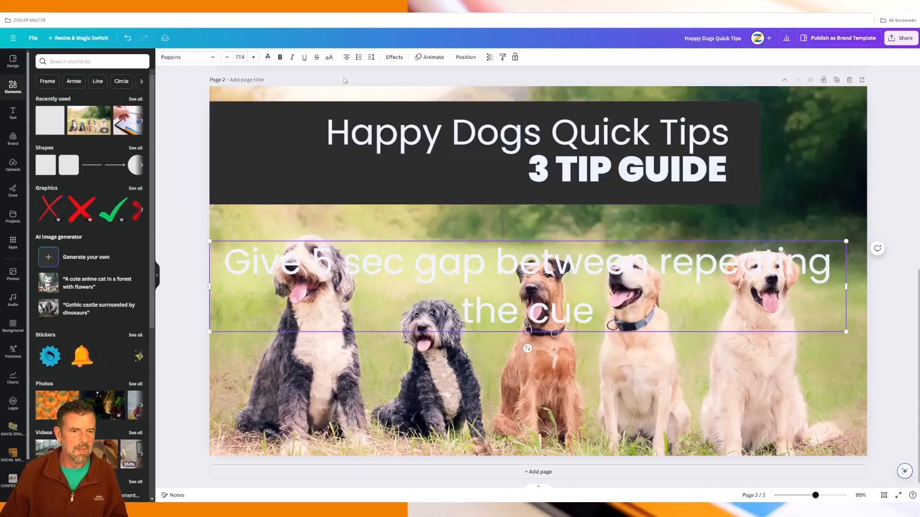
Step: Left-align the tip text and narrow its box from both sides, ending near the heading banner's right edge
left_click(346, 57)
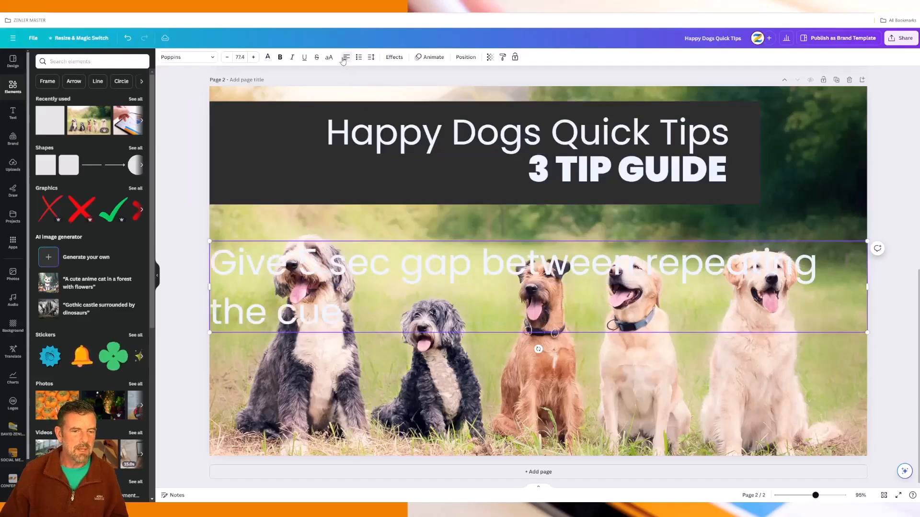
left_click_drag(209, 287, 334, 287)
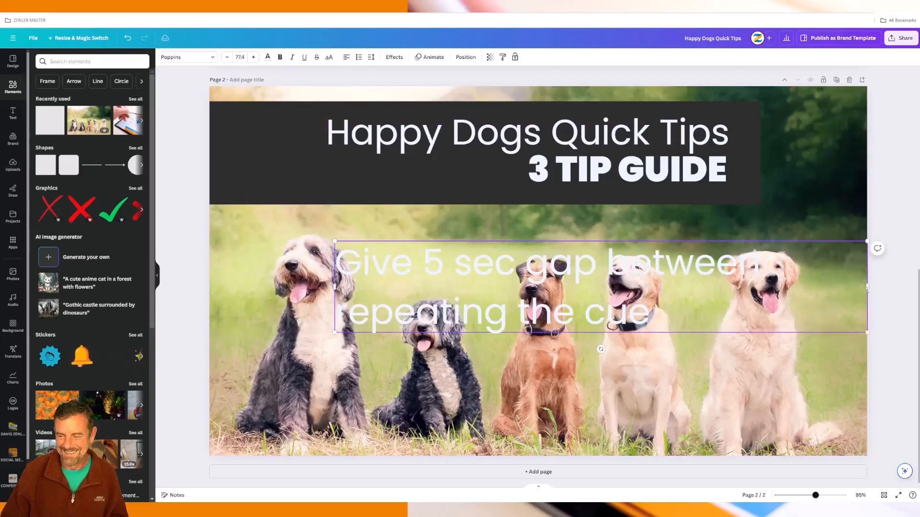
left_click_drag(867, 286, 765, 286)
Step: Duplicate the dark heading banner behind the tip text and extend the copy's lower edge below the second line
left_click(352, 190)
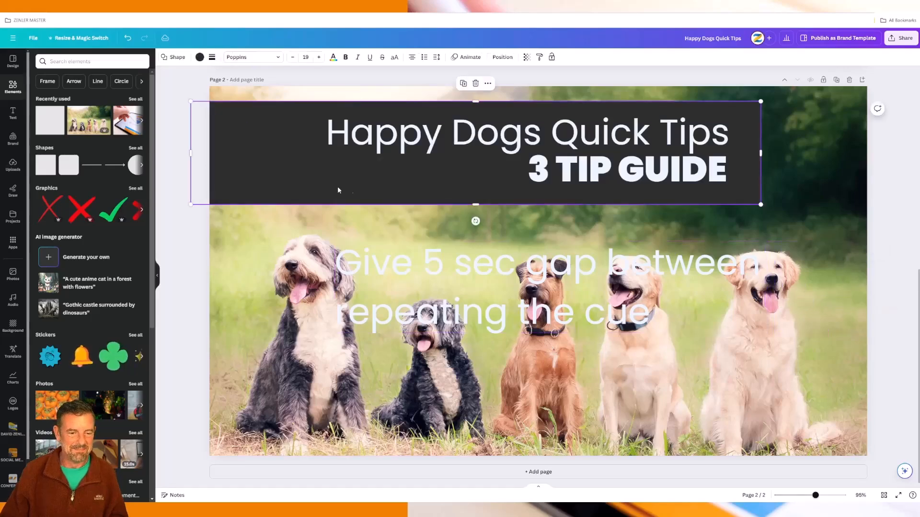
left_click_drag(299, 176, 316, 303)
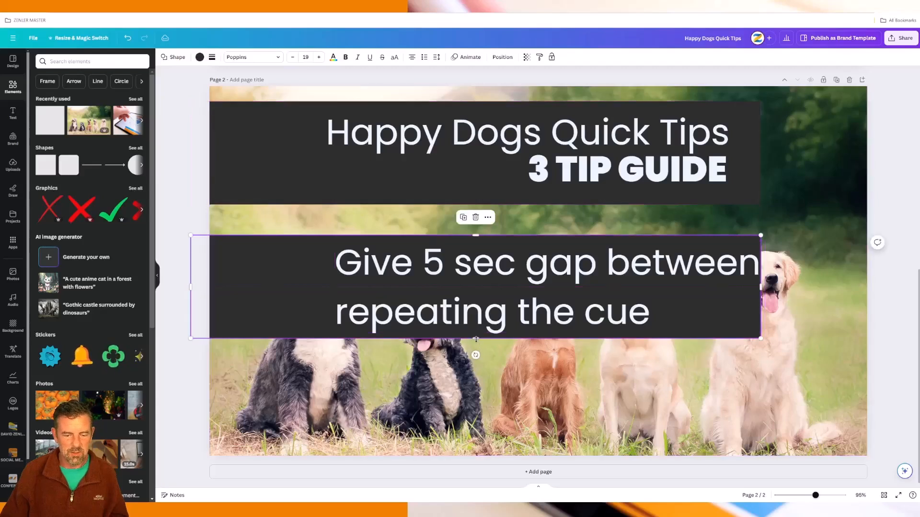
left_click_drag(476, 338, 476, 368)
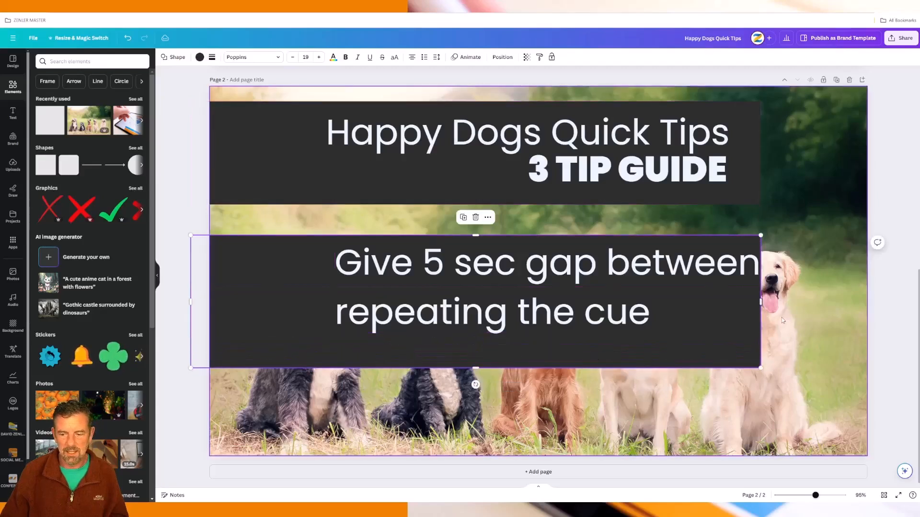
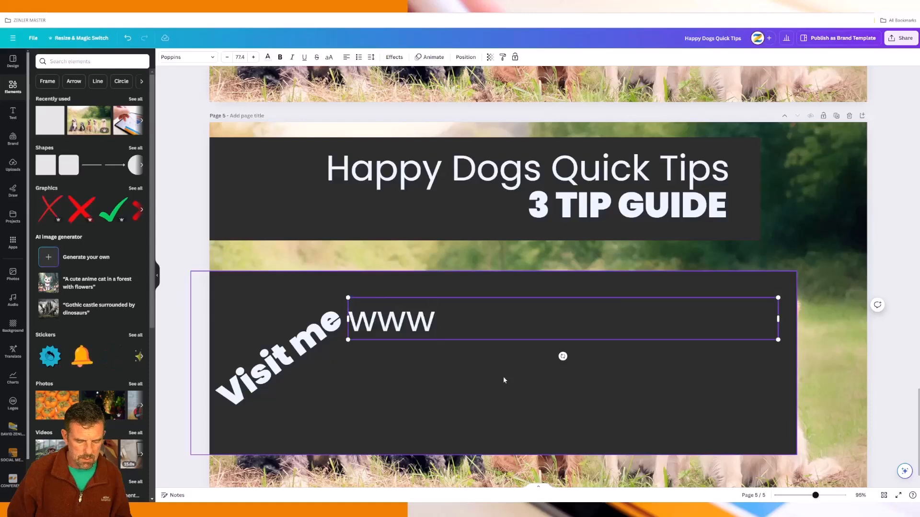
type(".happy")
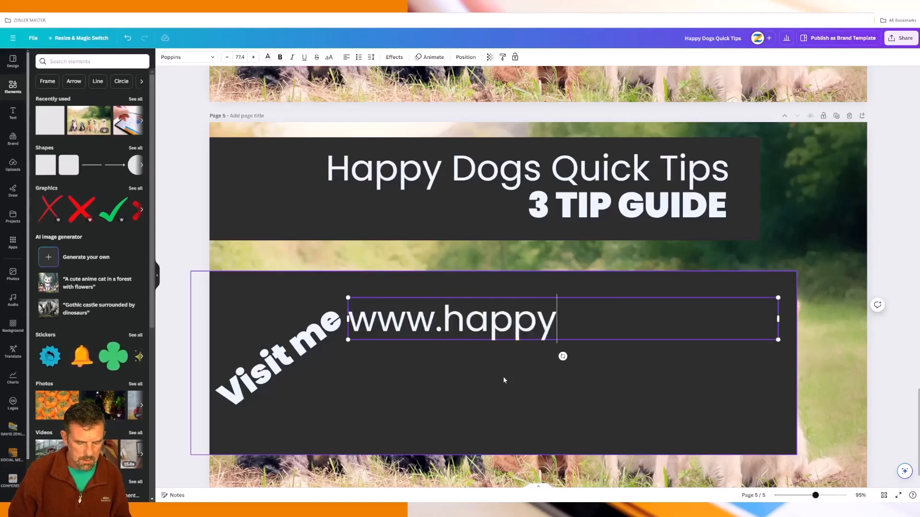
type("dog.com")
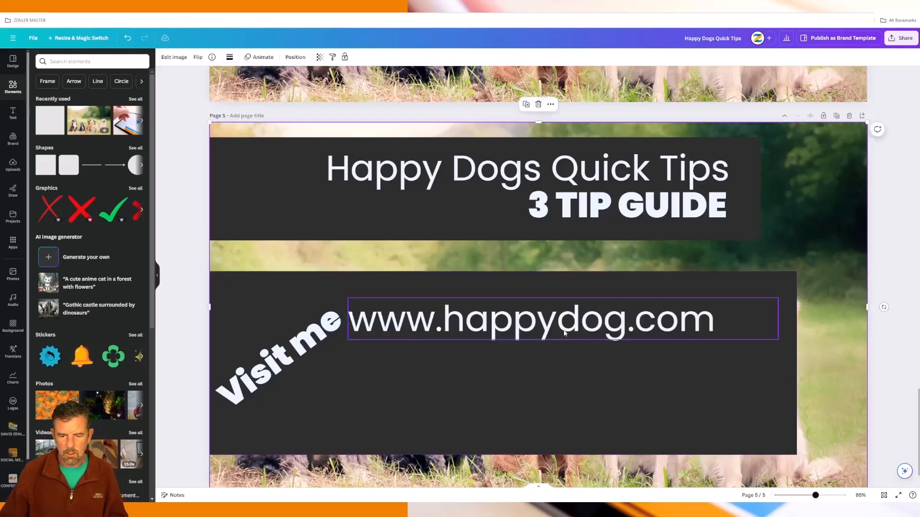
left_click_drag(564, 330, 564, 374)
left_click(579, 316)
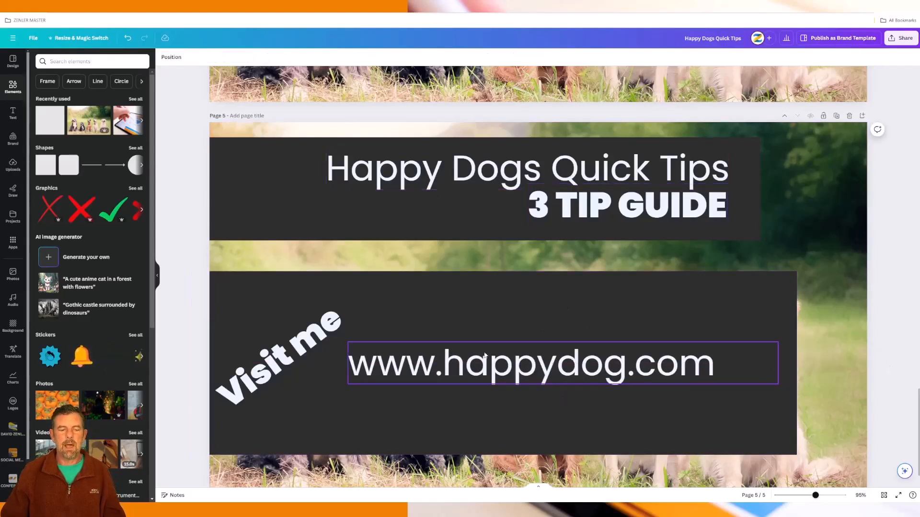
Step: Move the slanted "Visit me" text slightly right, closer to the web address
left_click(304, 347)
left_click_drag(304, 347, 322, 348)
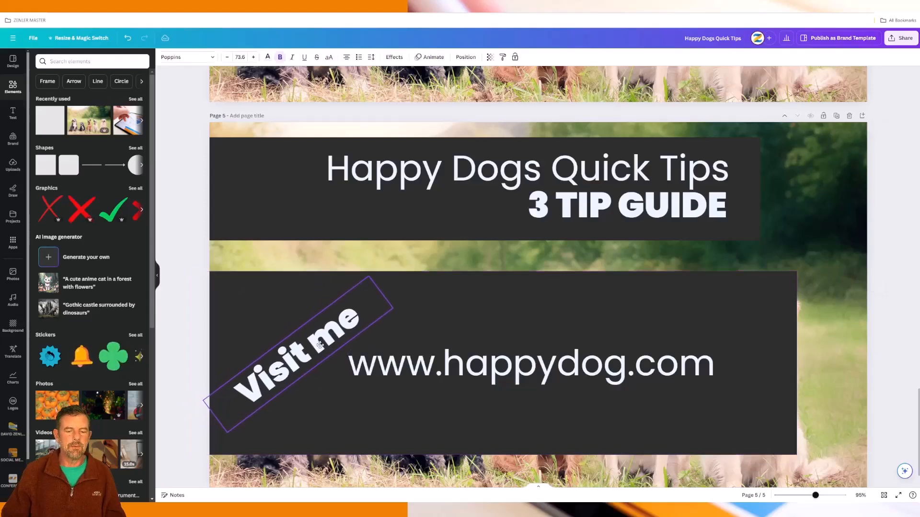
left_click(431, 363)
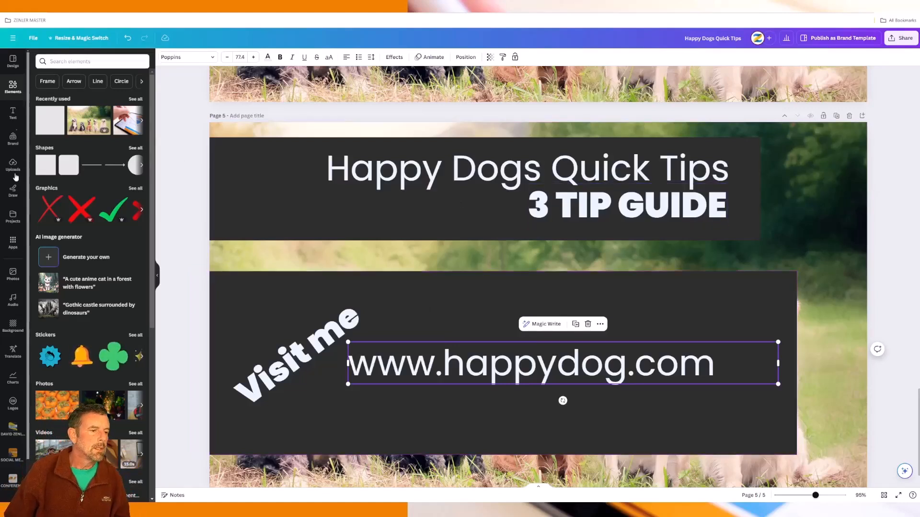
Step: Replace the background photos with the row of dogs under a blue sky on page 5 and the puppy on grass on page 4
left_click(13, 274)
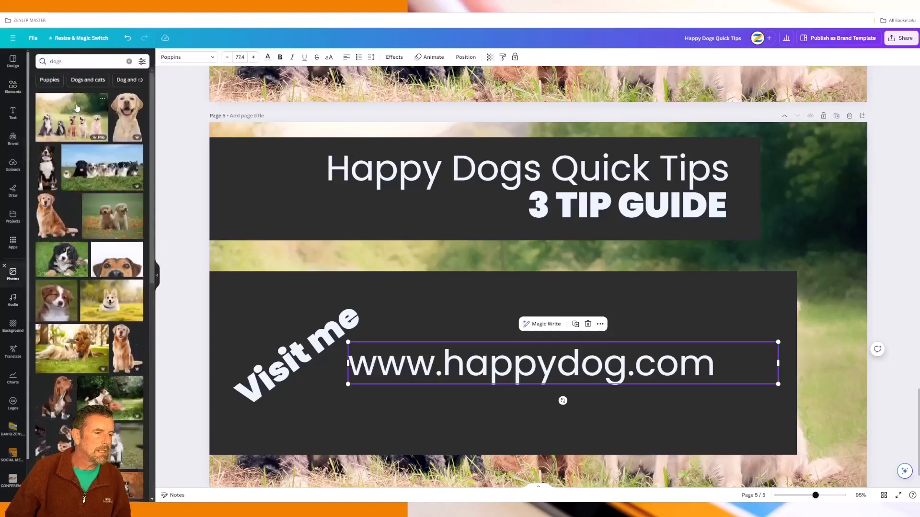
left_click_drag(79, 172, 220, 251)
scroll(382, 208, "up", 5)
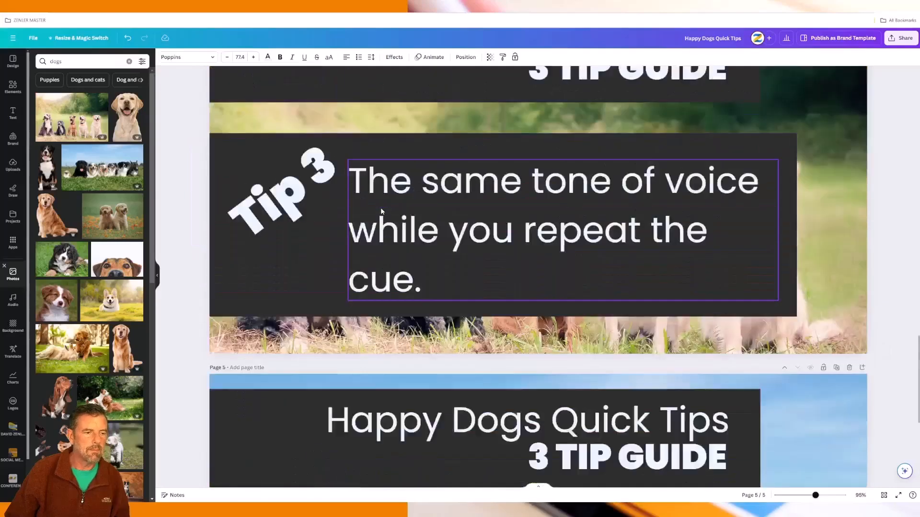
left_click_drag(62, 259, 473, 210)
Step: Replace the background photos with the golden dogs on sunlit grass on page 3 and the two brown-and-white dogs on page 2
scroll(473, 211, "up", 10)
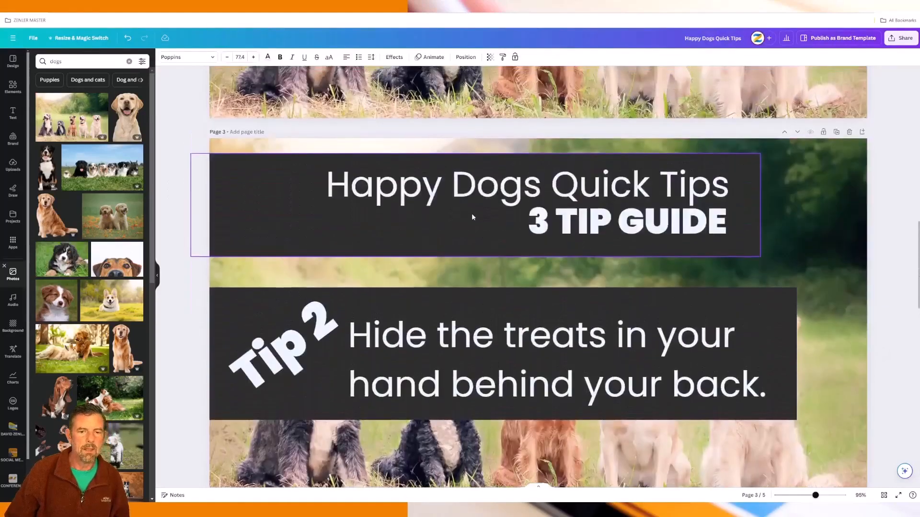
scroll(472, 217, "up", 1)
left_click_drag(72, 348, 228, 294)
scroll(476, 282, "up", 6)
scroll(476, 283, "up", 4)
scroll(476, 282, "down", 4)
left_click_drag(117, 394, 231, 199)
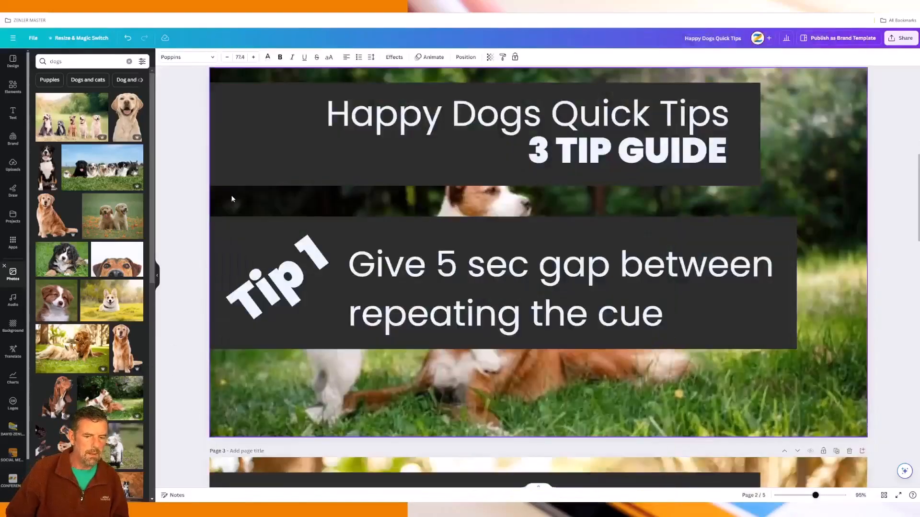
scroll(578, 240, "up", 9)
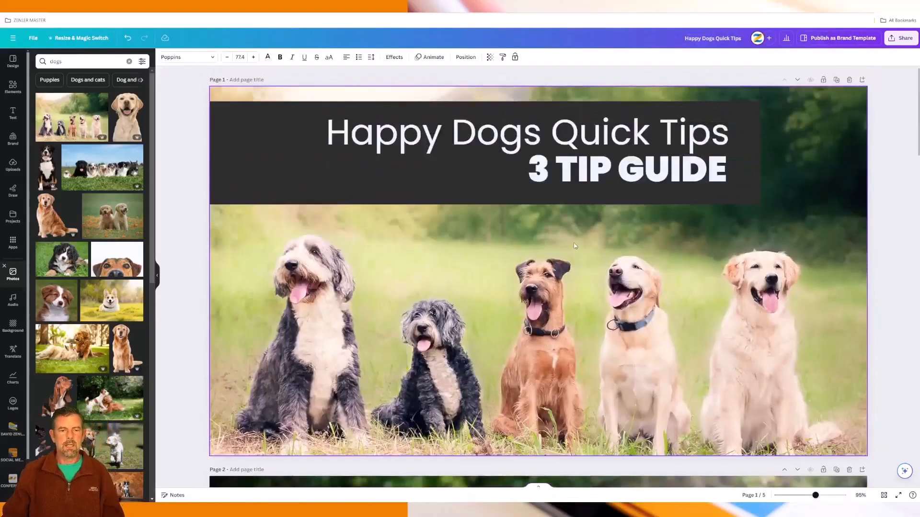
left_click(362, 185)
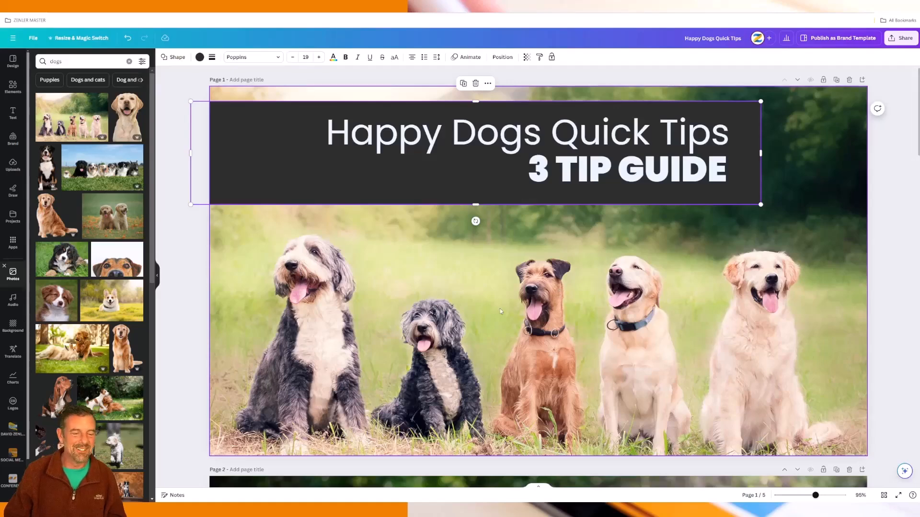
left_click(883, 142)
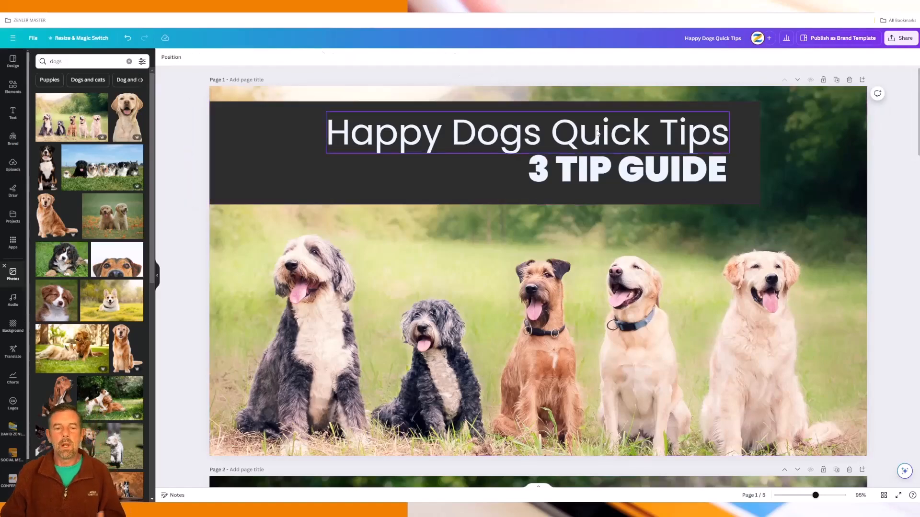
Step: Download all pages of the guide as a PDF Standard file with Flatten PDF enabled
left_click(900, 38)
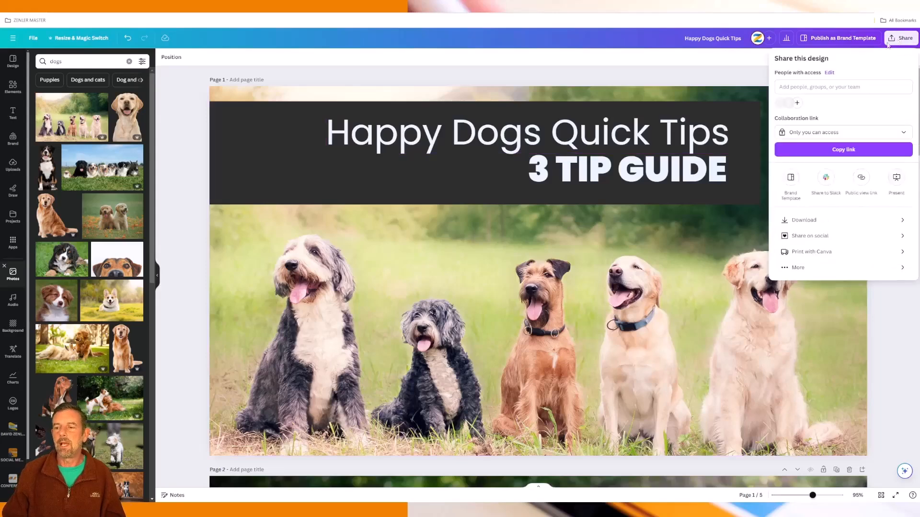
left_click(802, 221)
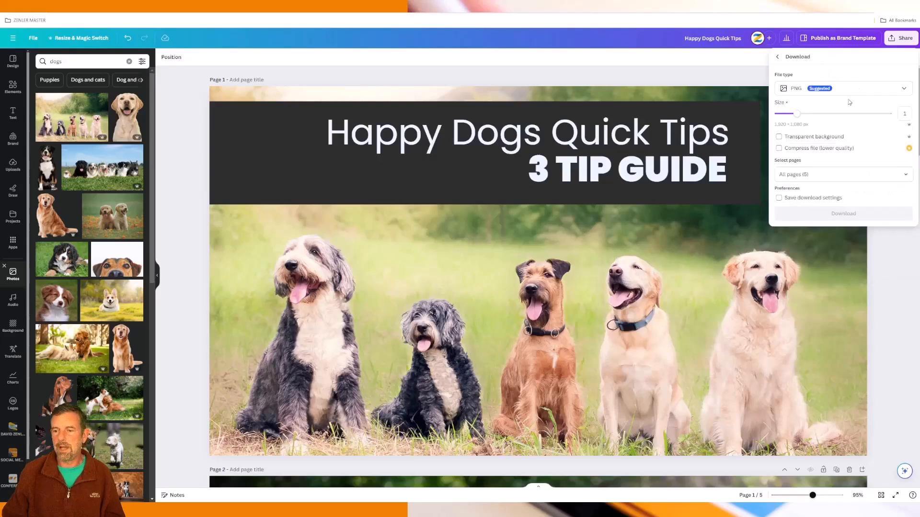
left_click(848, 89)
left_click(798, 153)
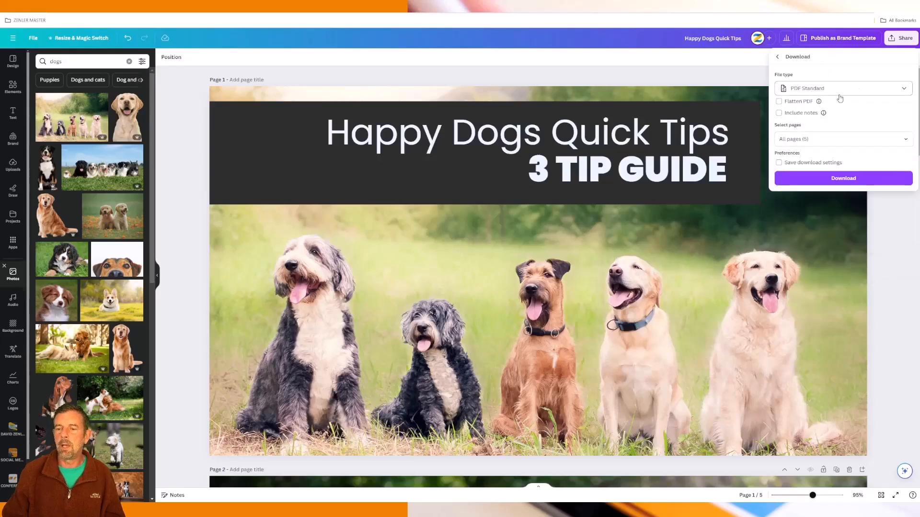
left_click(779, 102)
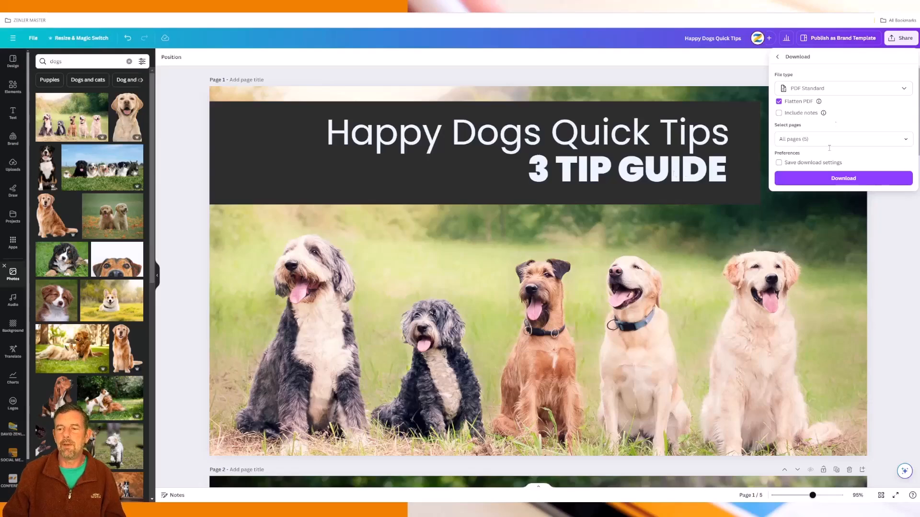
left_click(836, 181)
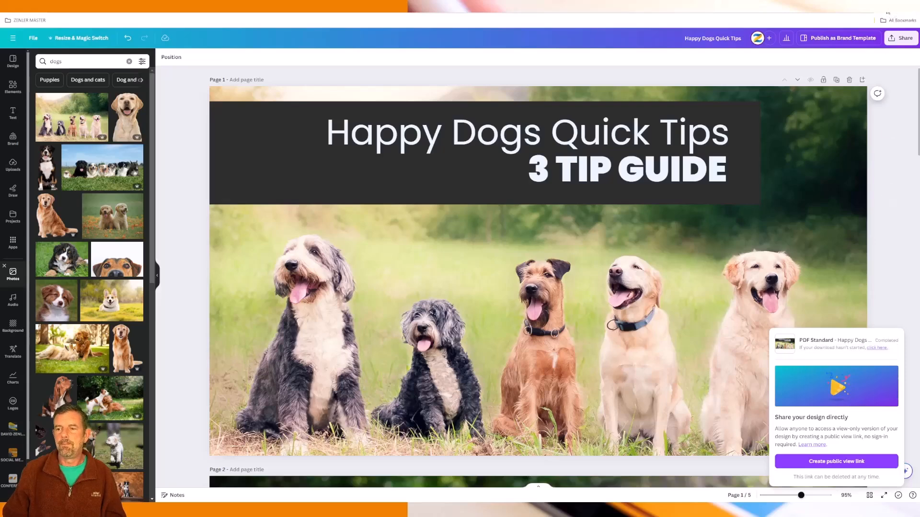
Step: Open the Downloads folder in File Explorer to check for the downloaded guide
left_click(887, 13)
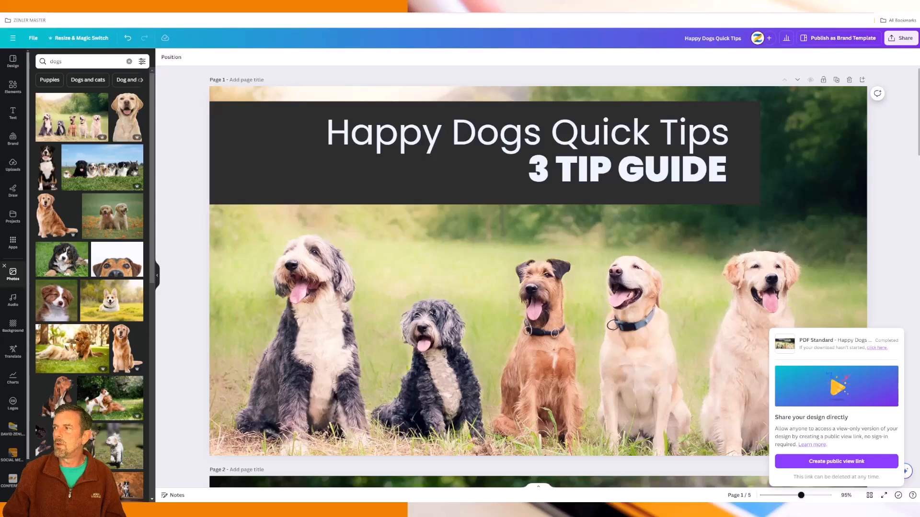
left_click_drag(919, 97, 605, 135)
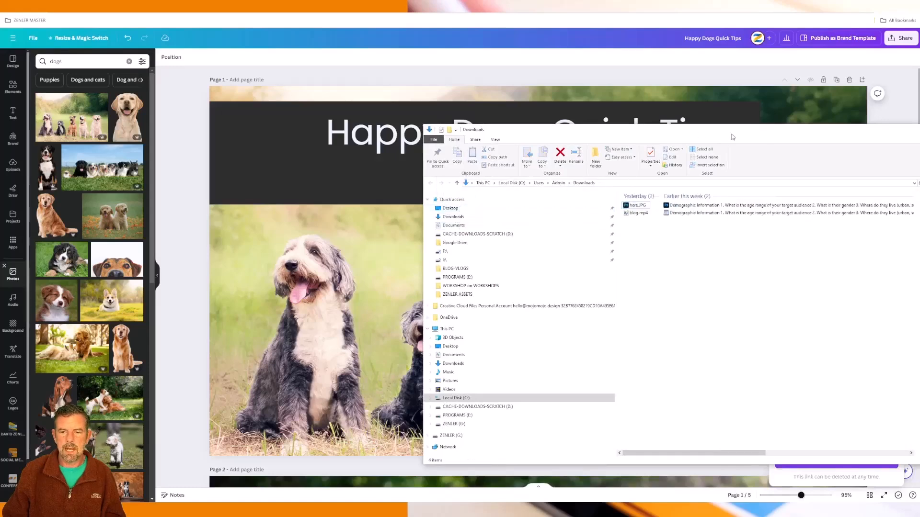
left_click(919, 130)
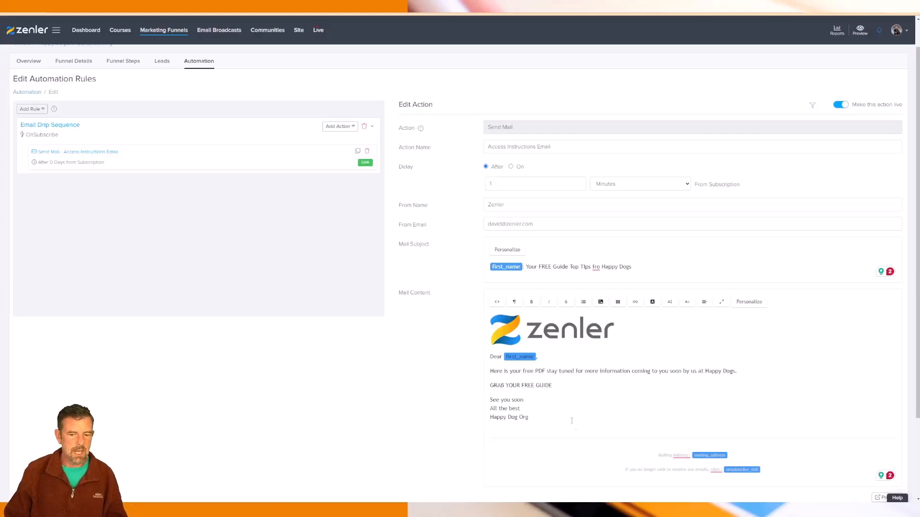
left_click_drag(561, 387, 478, 390)
left_click(417, 395)
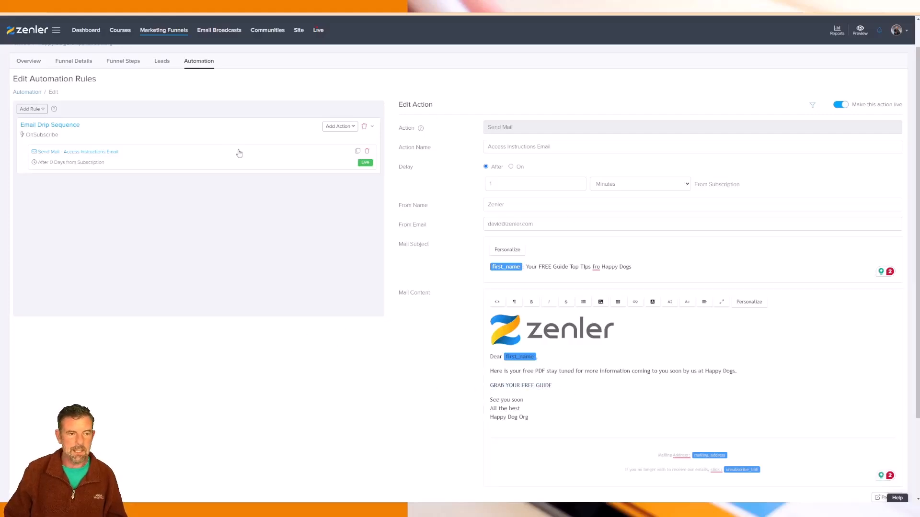
Step: Upload Happy Dogs Quick Tips.pdf from the Desktop to the site's Media Library, dismissing the two-factor authentication notice
left_click(298, 31)
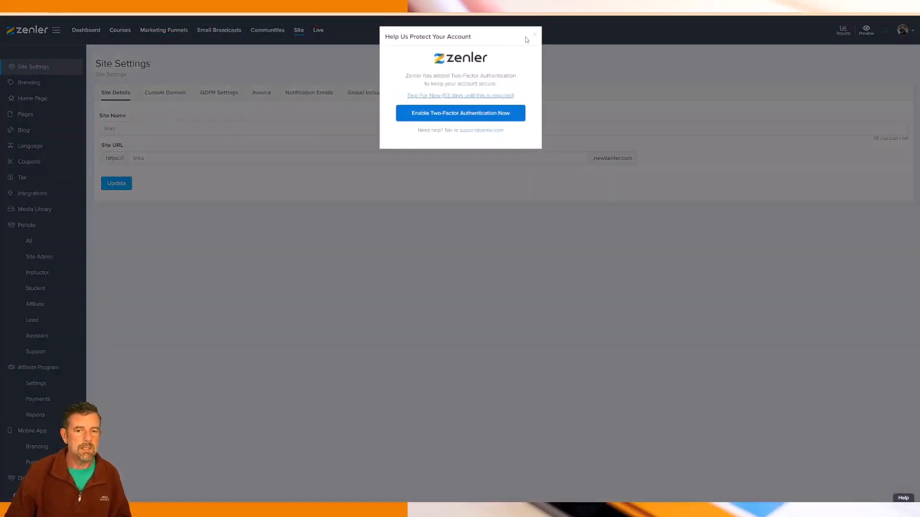
left_click(85, 192)
left_click(41, 209)
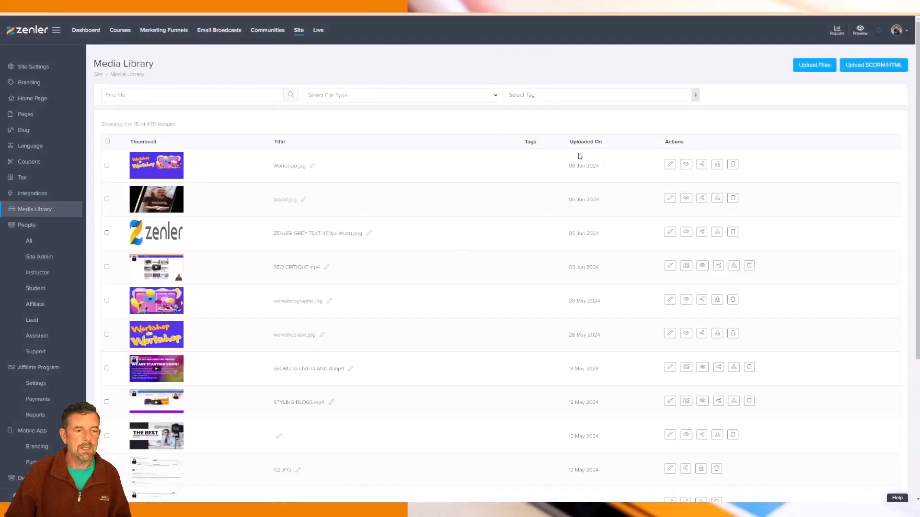
left_click(816, 66)
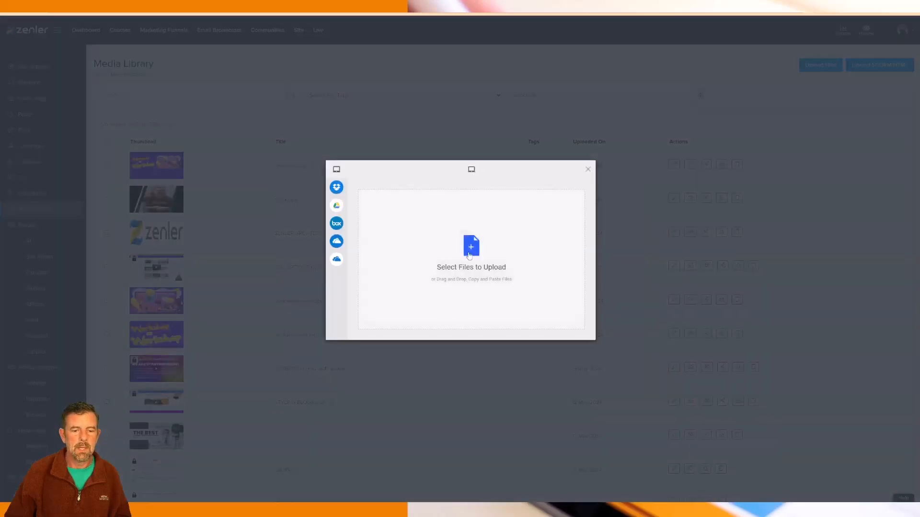
left_click(470, 249)
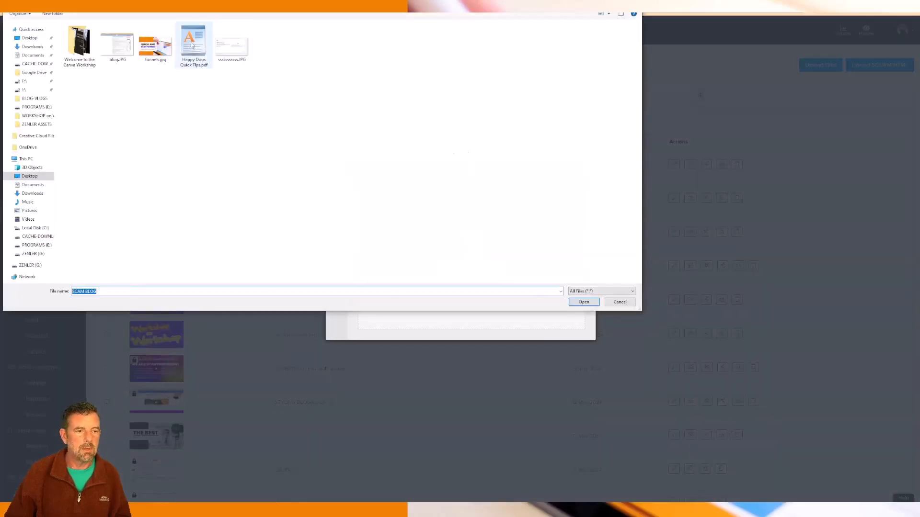
left_click(194, 46)
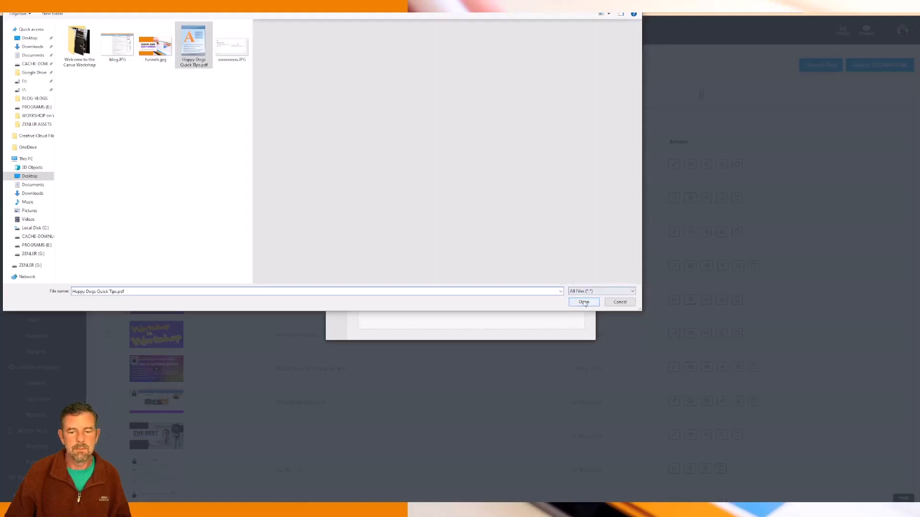
left_click(584, 302)
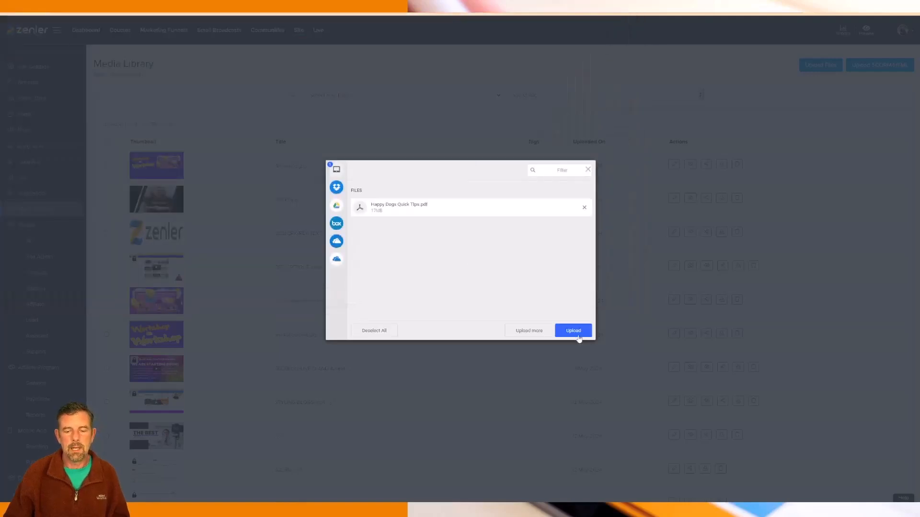
left_click(576, 332)
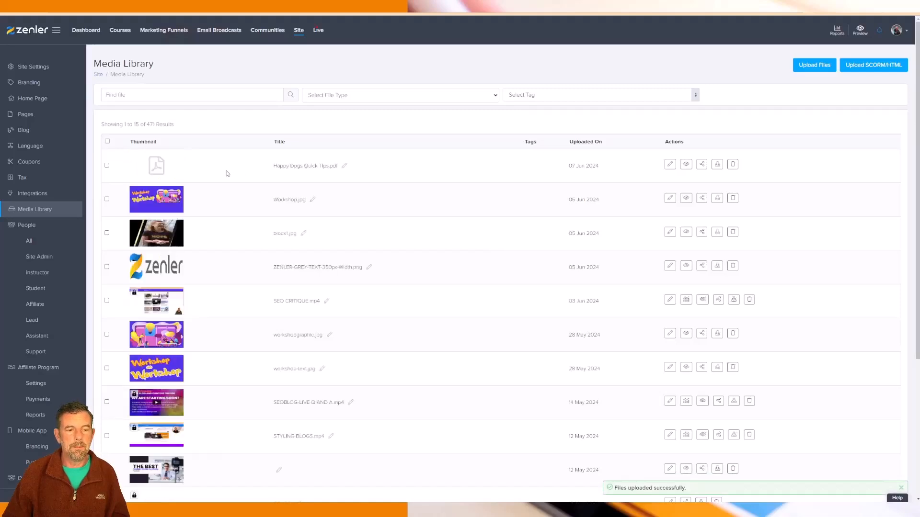
Step: Share Happy Dogs Quick Tips.pdf with "Anyone with this link can download" and copy its download link
left_click(701, 164)
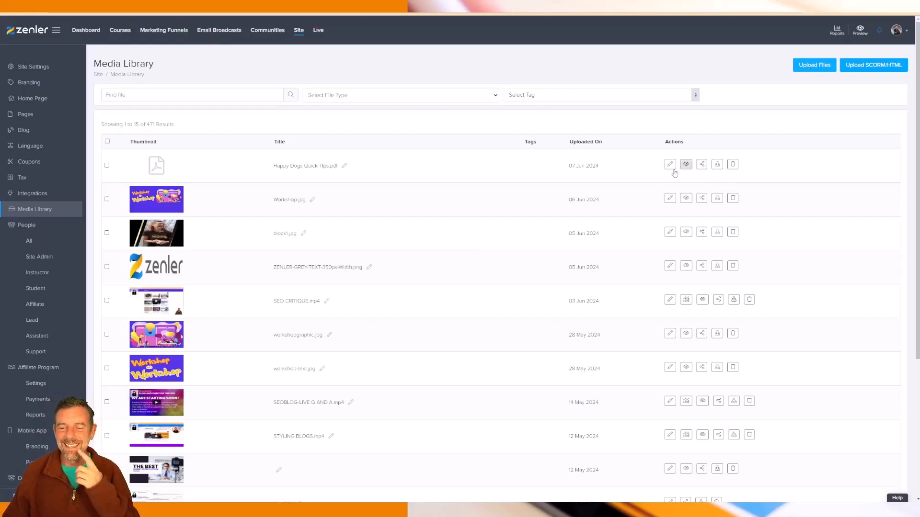
left_click(702, 165)
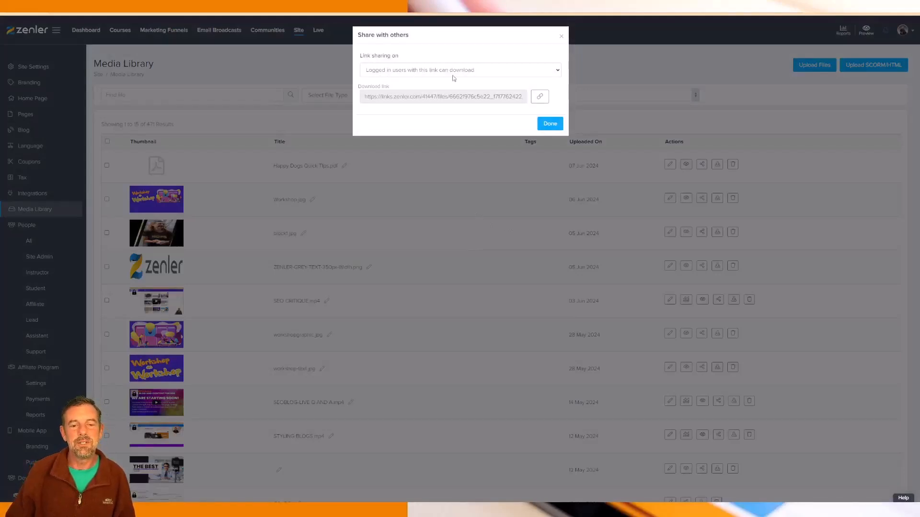
left_click(557, 70)
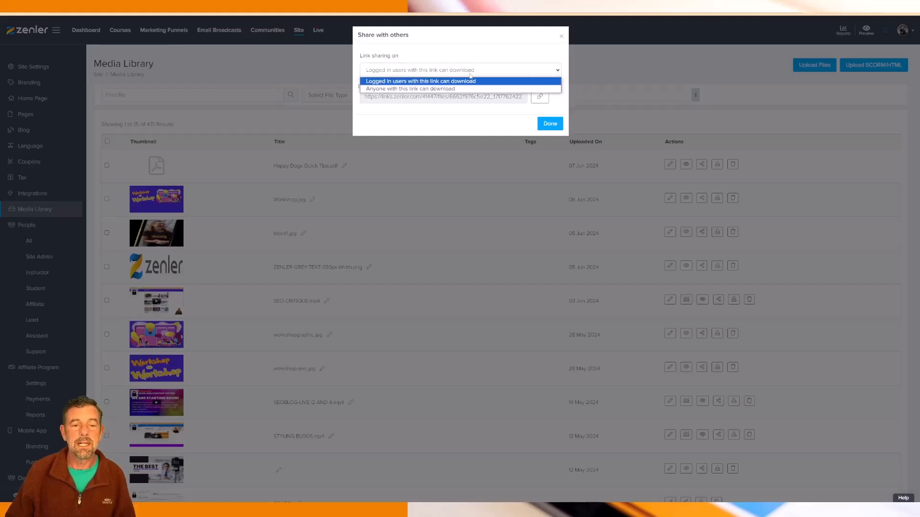
left_click(411, 89)
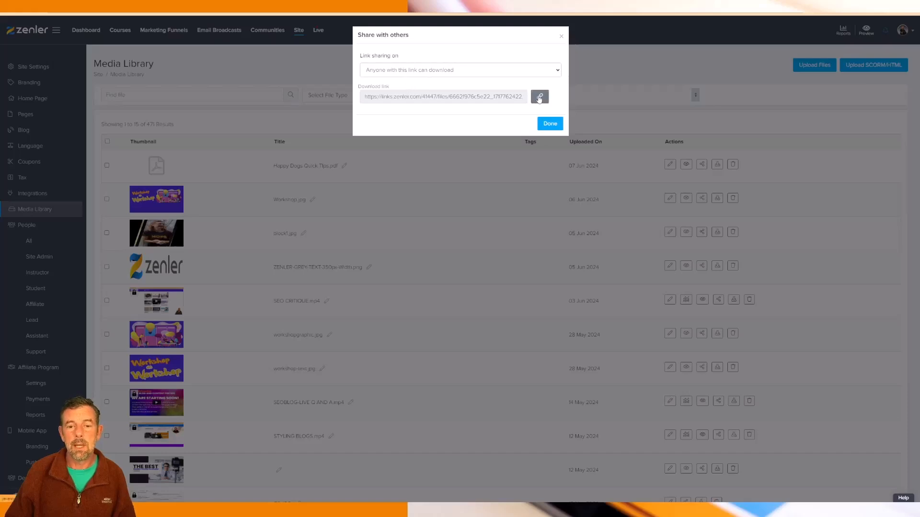
left_click(539, 98)
left_click(540, 98)
left_click(545, 126)
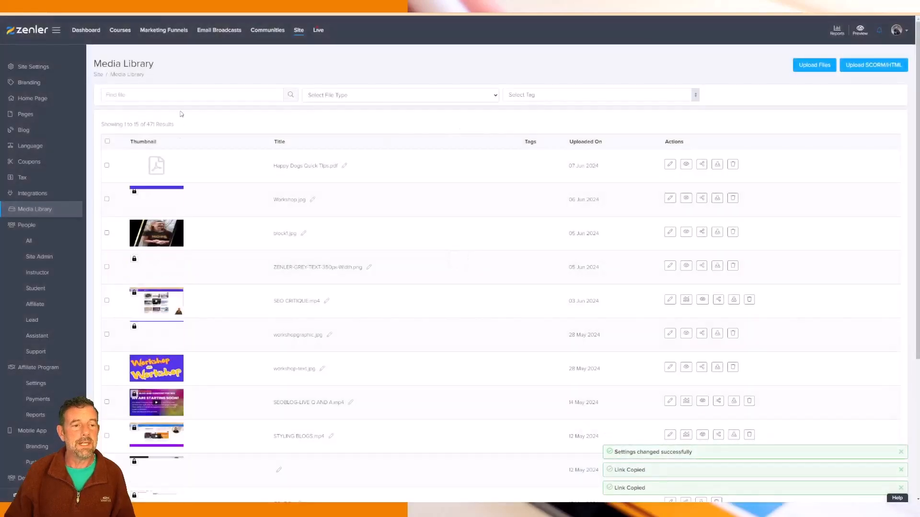
Step: Return to the sharing settings of Happy Dogs Quick Tips.pdf and copy its download link again
left_click(163, 30)
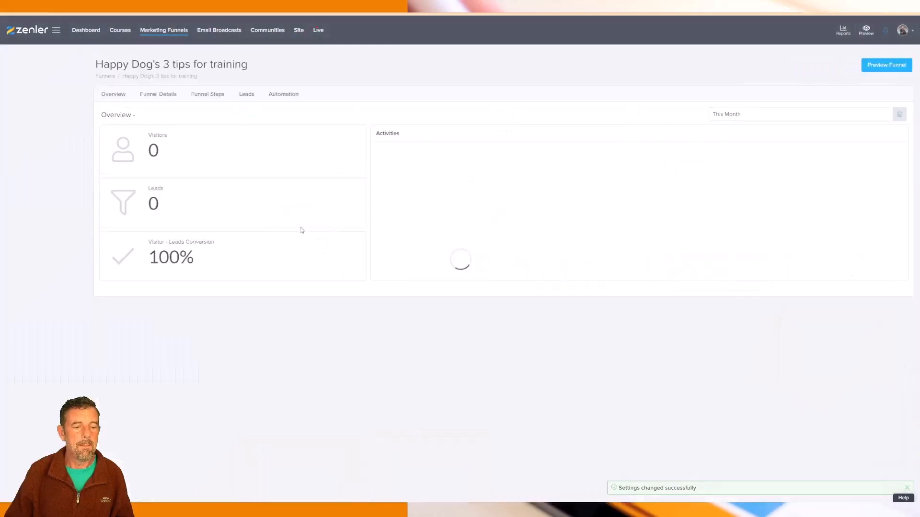
left_click(299, 225)
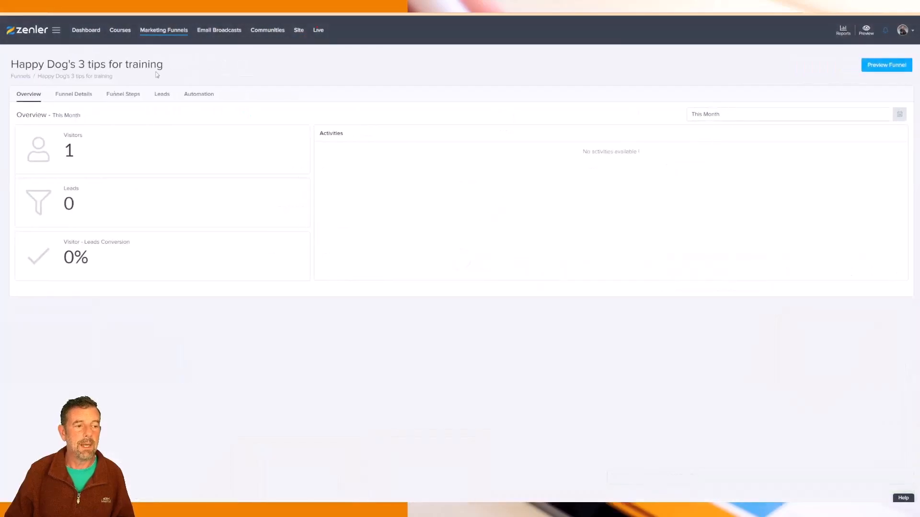
left_click(297, 31)
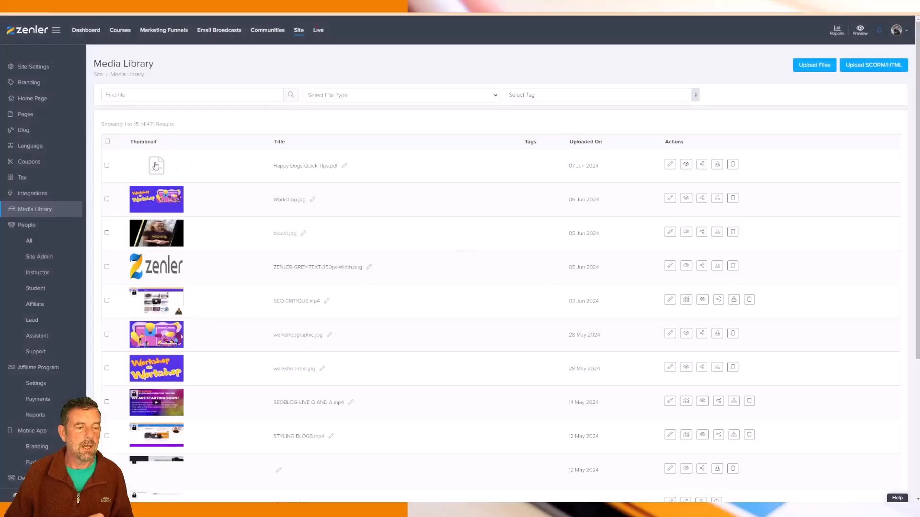
left_click(701, 164)
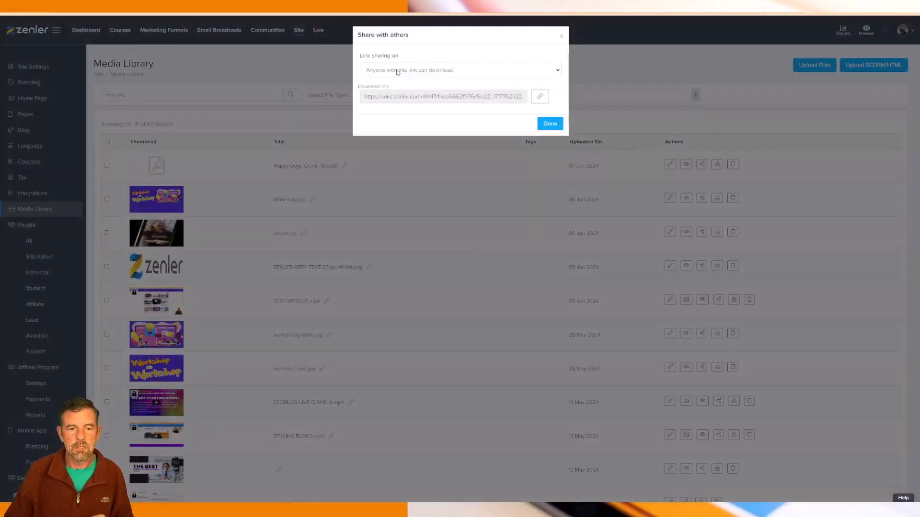
left_click(539, 98)
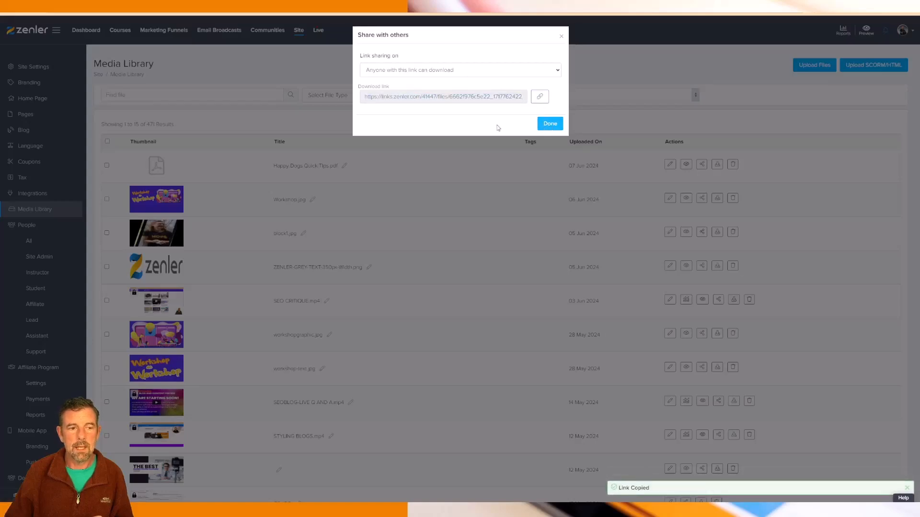
left_click(549, 123)
Step: Open the Access Instructions Email for editing in the automation rules of the Happy Dog's 3 tips for training funnel
left_click(171, 32)
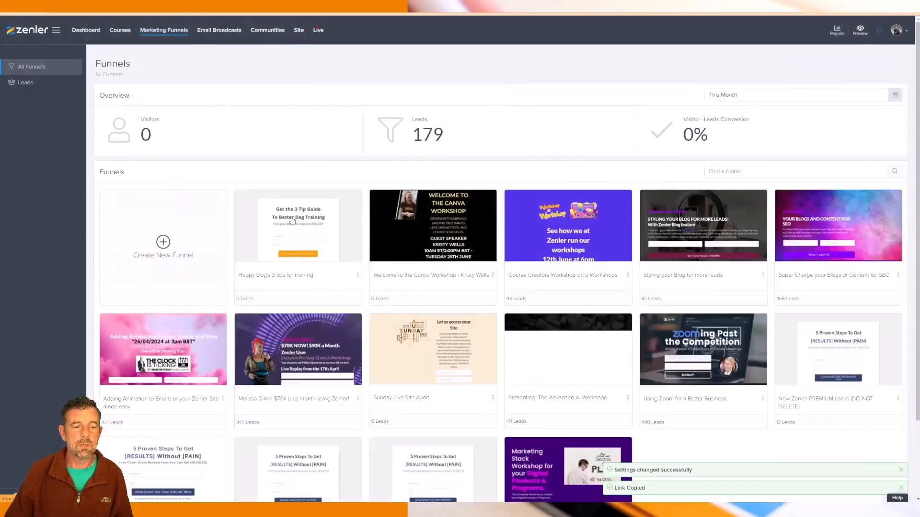
left_click(292, 220)
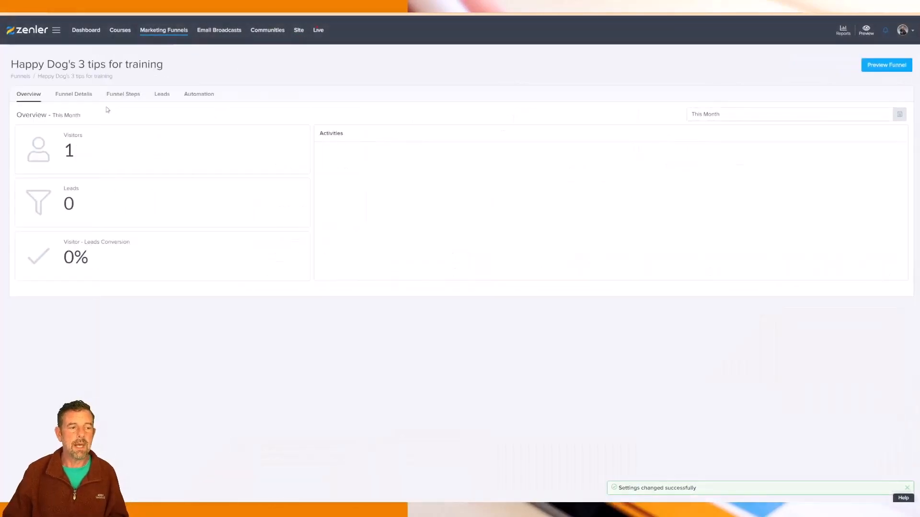
left_click(196, 94)
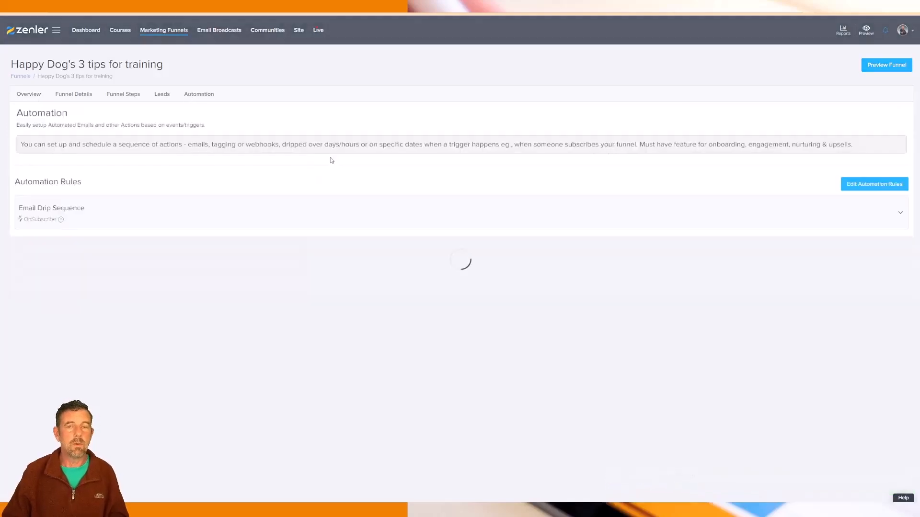
left_click(102, 212)
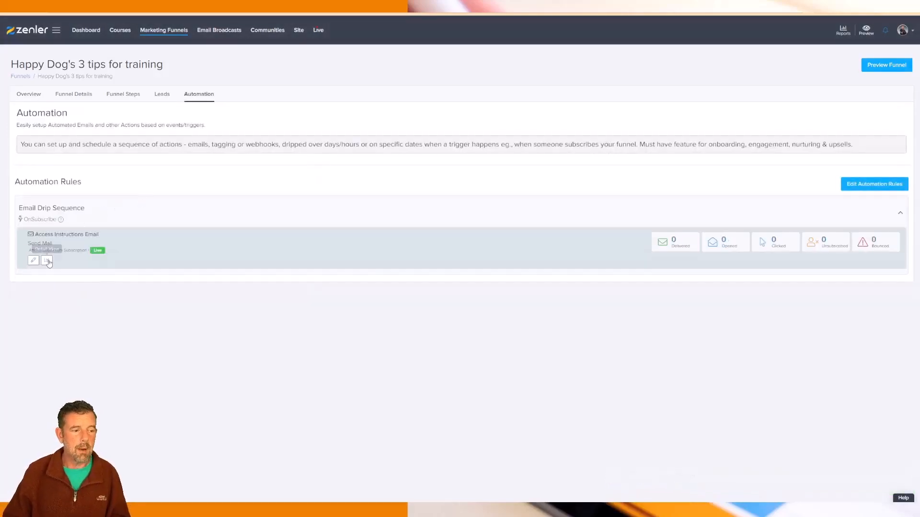
left_click(33, 261)
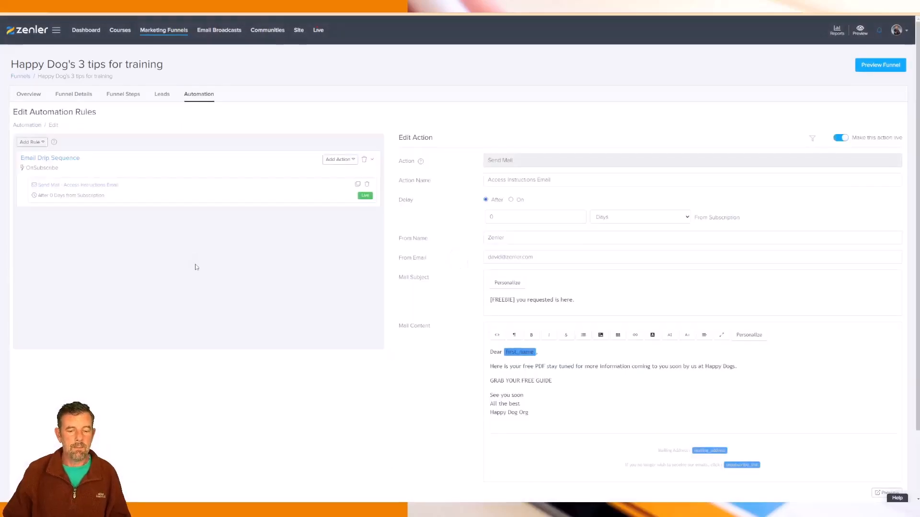
Step: Link the "GRAB YOUR FREE GUIDE" text in the email body to the copied PDF download link, opening in a new tab
left_click_drag(554, 382, 491, 380)
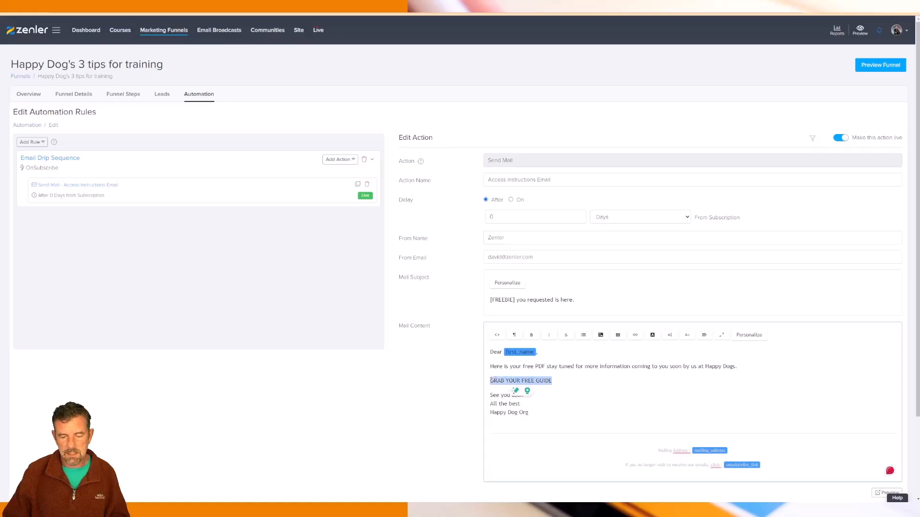
left_click(634, 336)
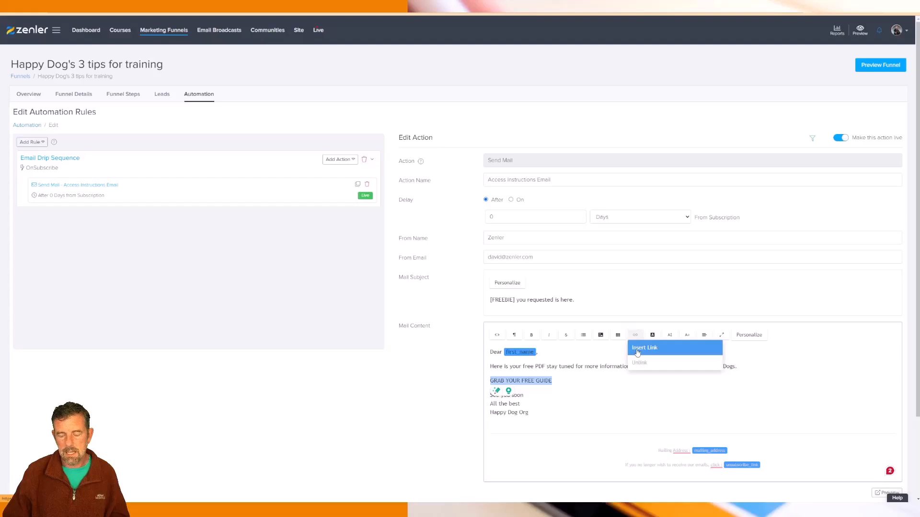
left_click(638, 352)
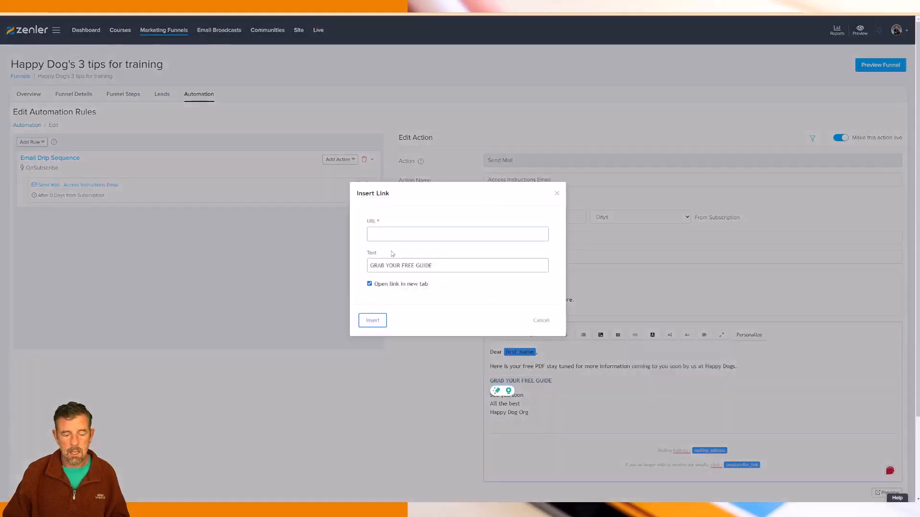
key("ctrl+v")
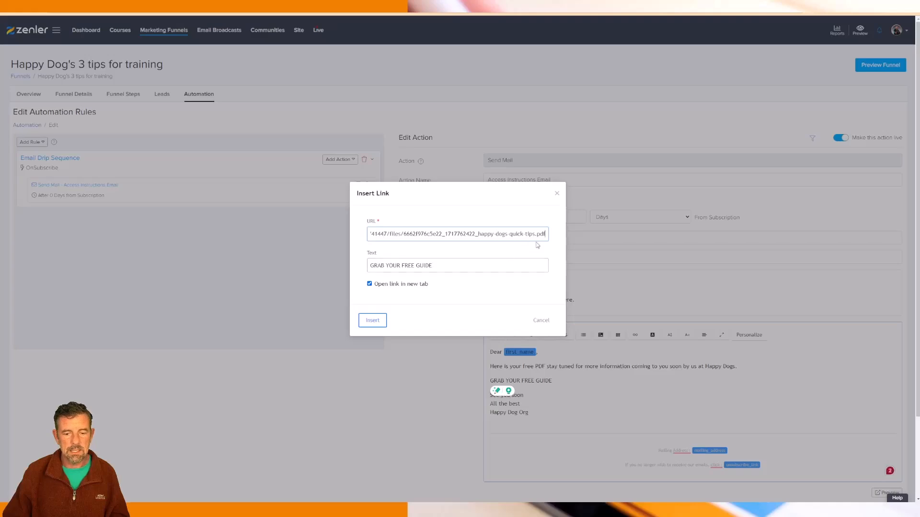
left_click(370, 324)
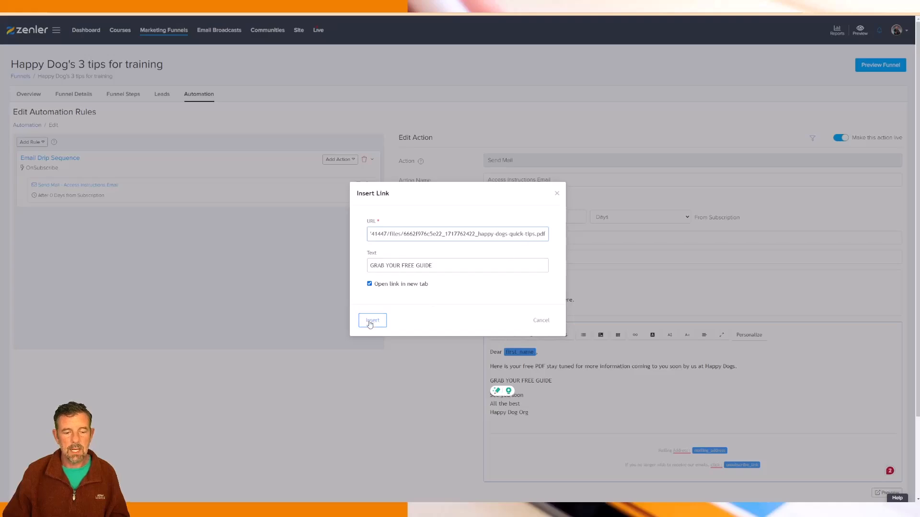
left_click(372, 327)
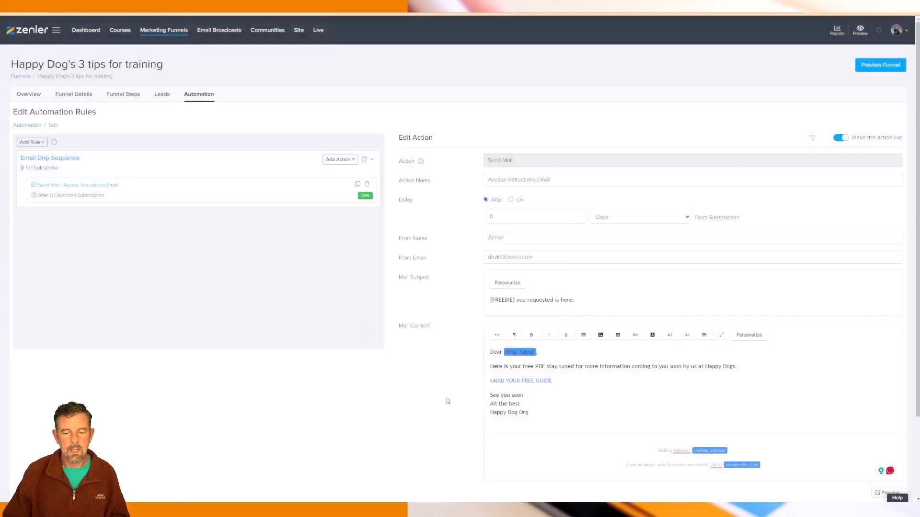
Step: Add a blank line above the email greeting and insert the grey-text Zenler logo from the existing images there
scroll(557, 380, "down", 1)
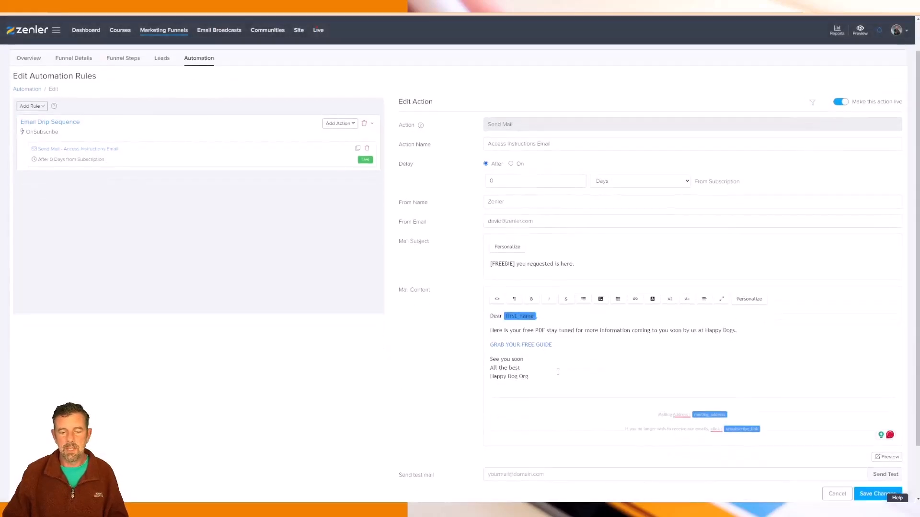
scroll(557, 373, "up", 1)
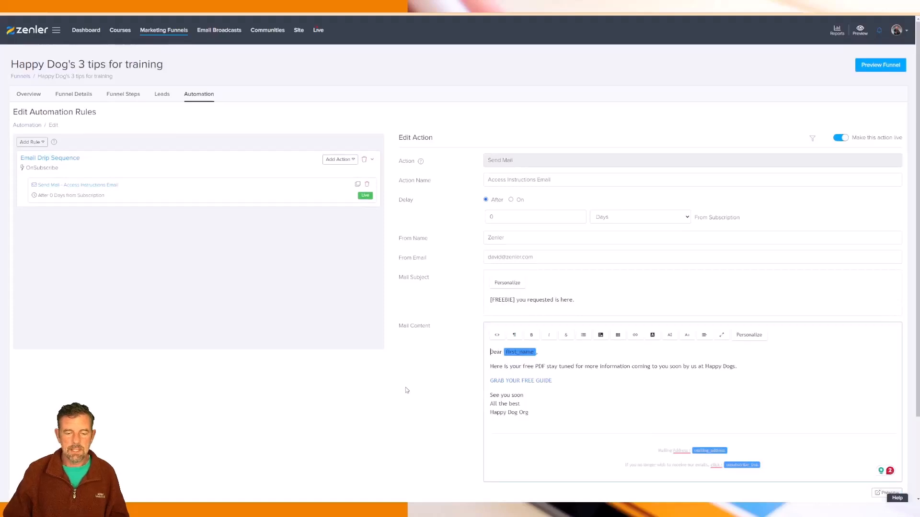
key("Return")
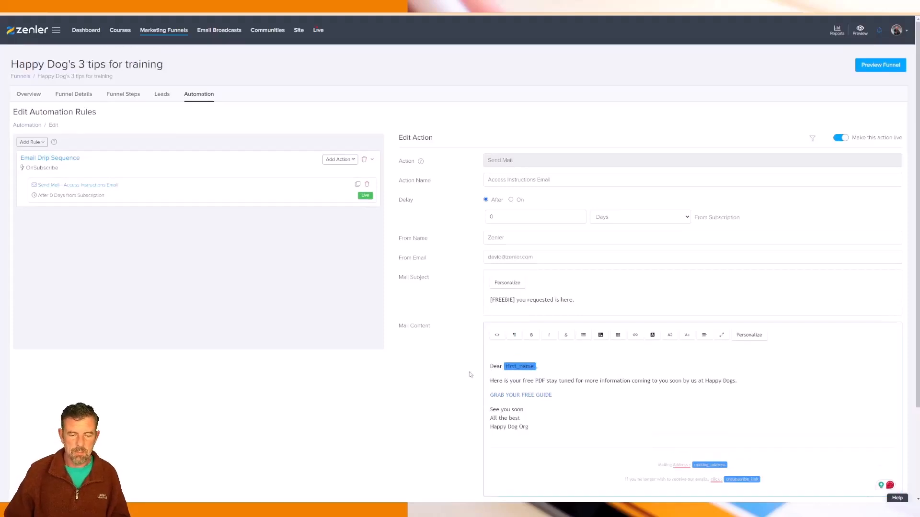
left_click(600, 335)
left_click(397, 235)
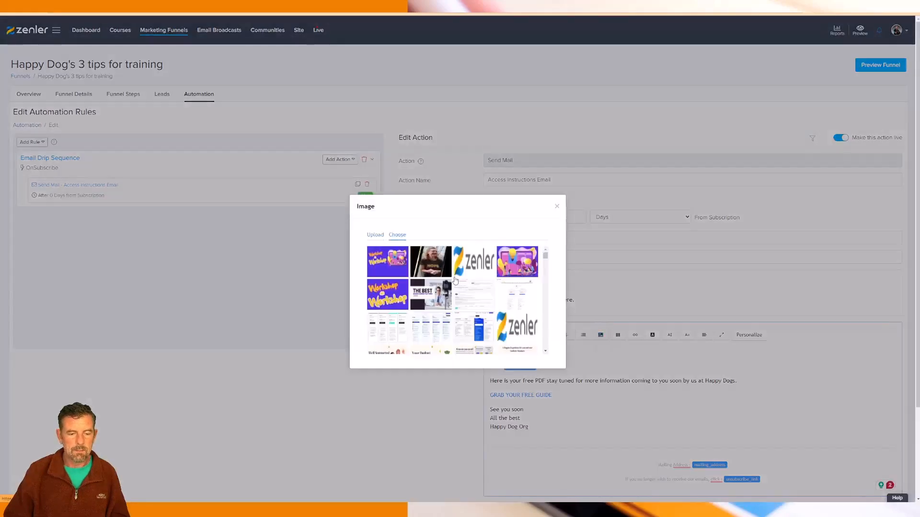
left_click(472, 263)
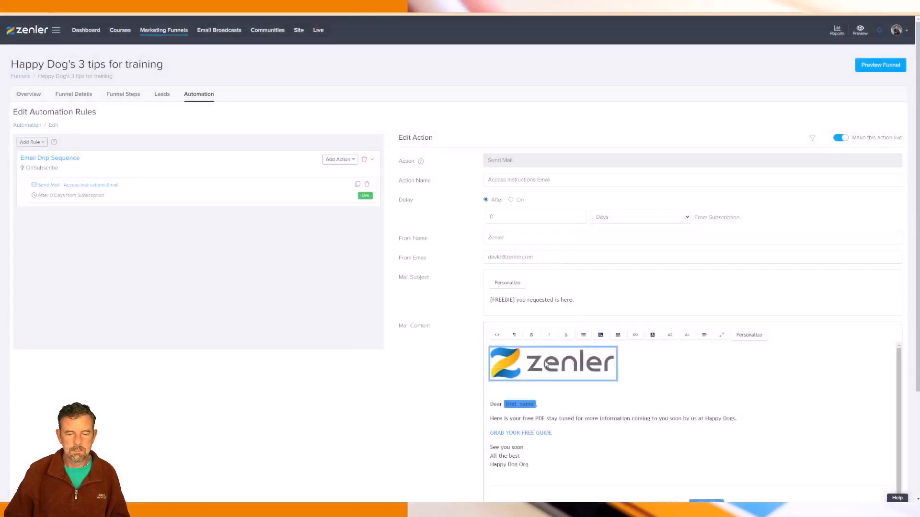
Step: Set the alt text of the logo in the email to "Zenler" and save the image settings
left_click(545, 364)
left_click(534, 356)
left_click(456, 203)
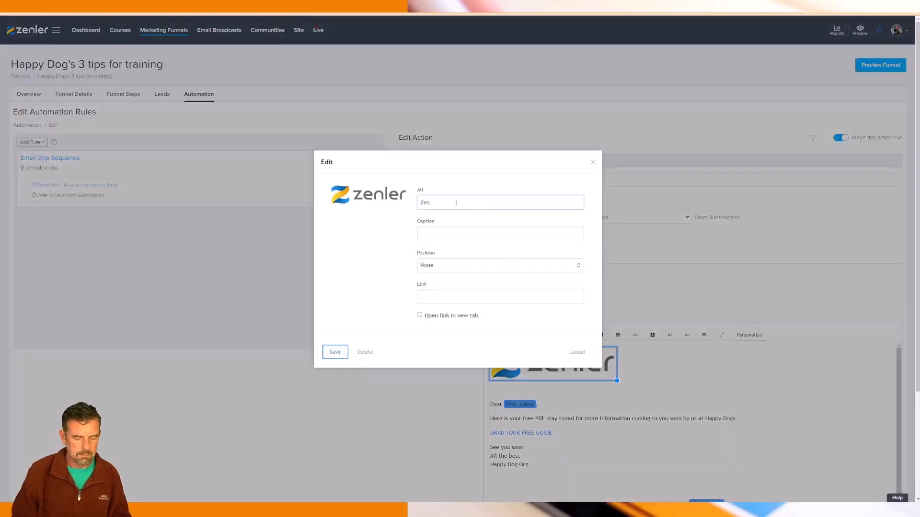
left_click(335, 352)
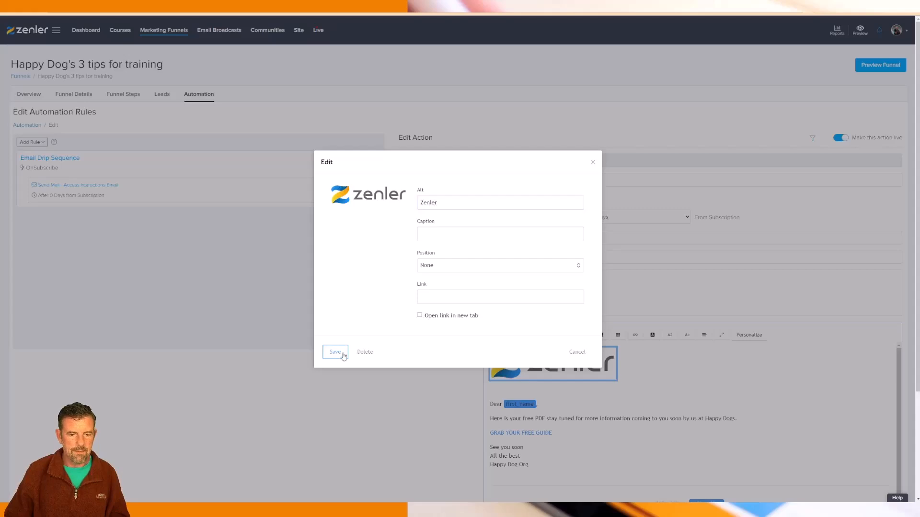
Step: Save the changes to the Access Instructions Email action
scroll(401, 370, "down", 3)
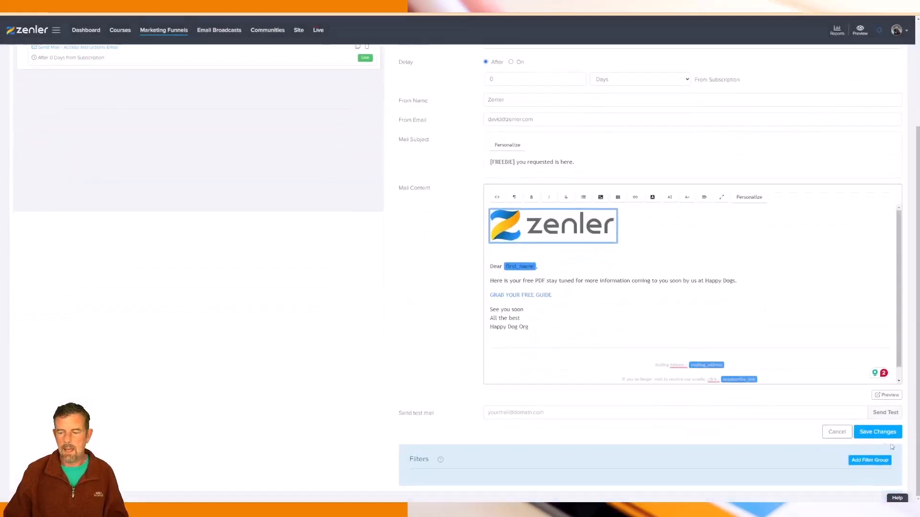
left_click(877, 431)
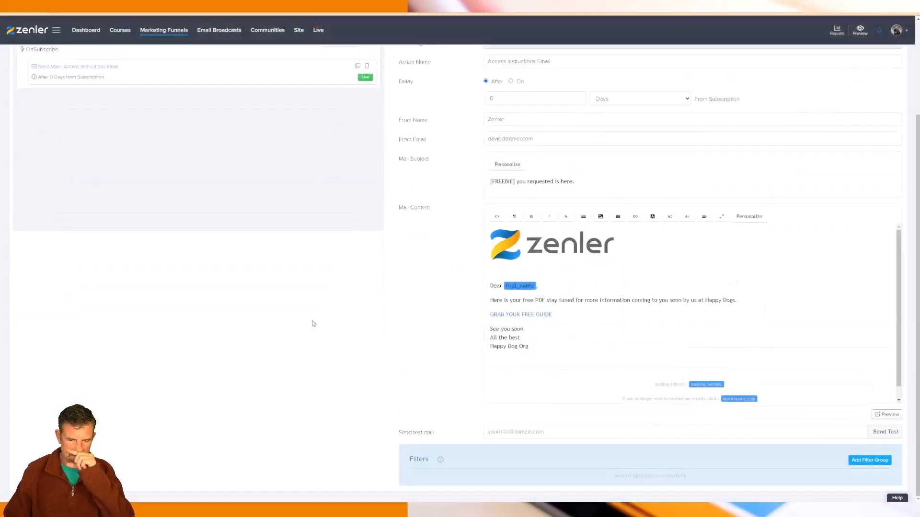
Step: Add a test line "aaa" above the guide link in the email body, remove it again, and save the action
scroll(313, 321, "up", 3)
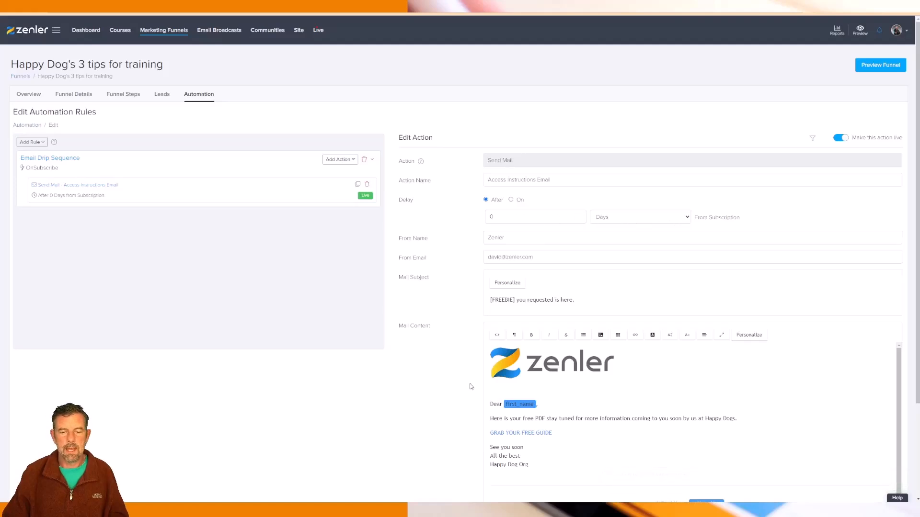
scroll(470, 384, "down", 2)
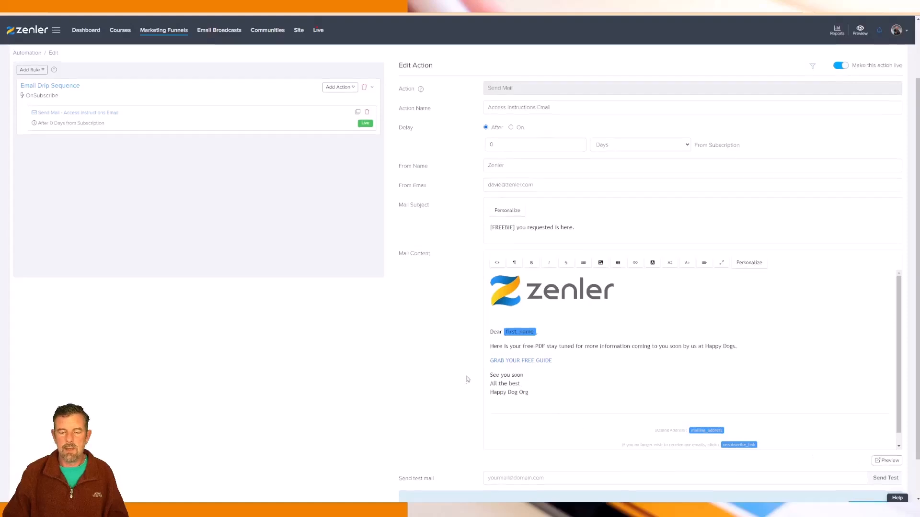
scroll(463, 381, "down", 1)
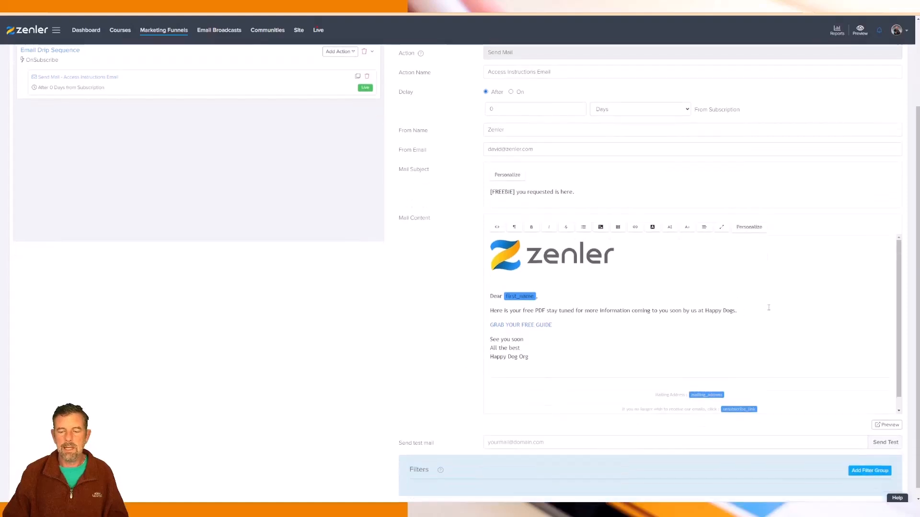
left_click(741, 314)
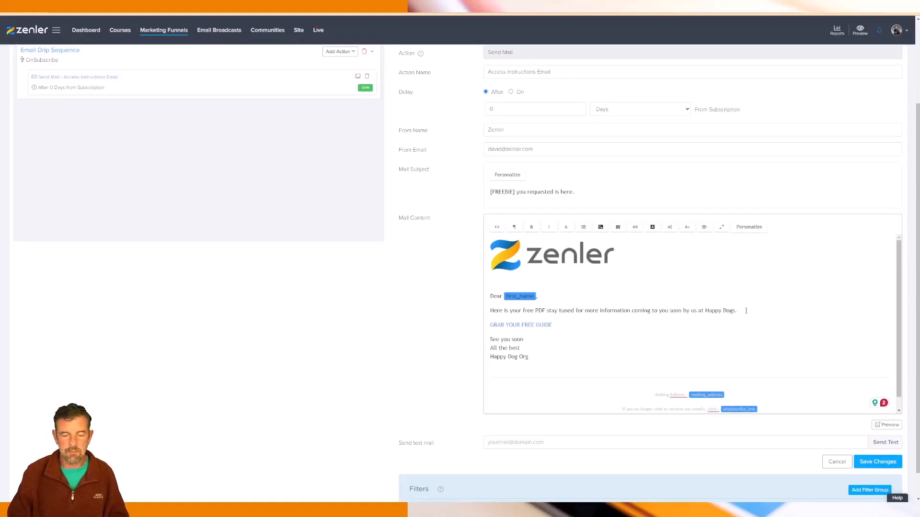
key("Return")
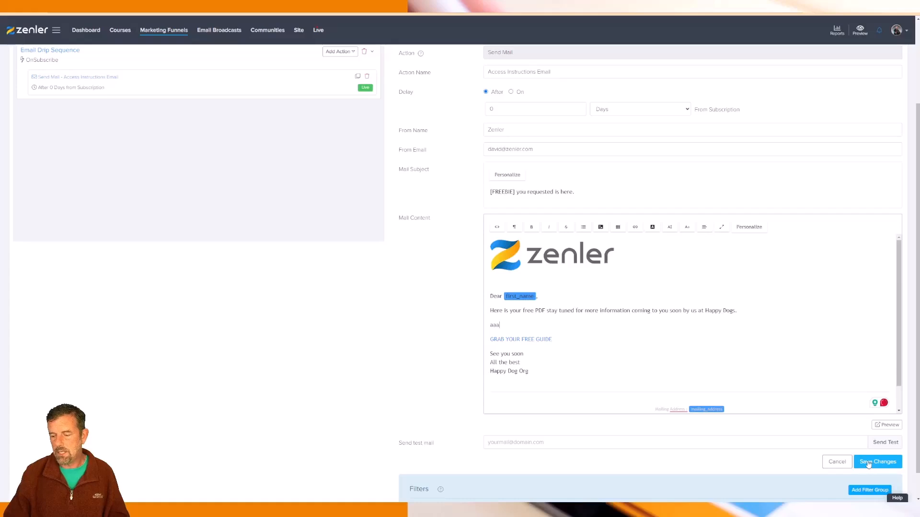
left_click_drag(500, 326, 486, 326)
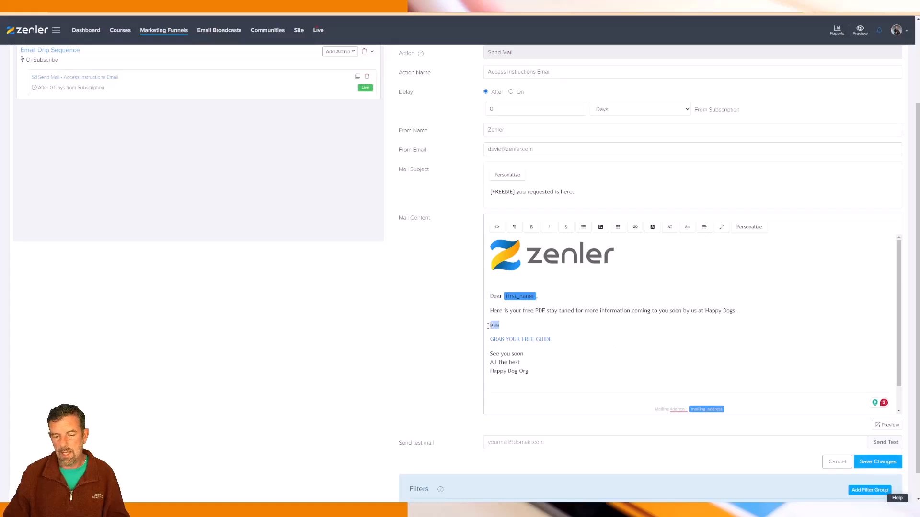
key("BackSpace")
key("BackSpace")
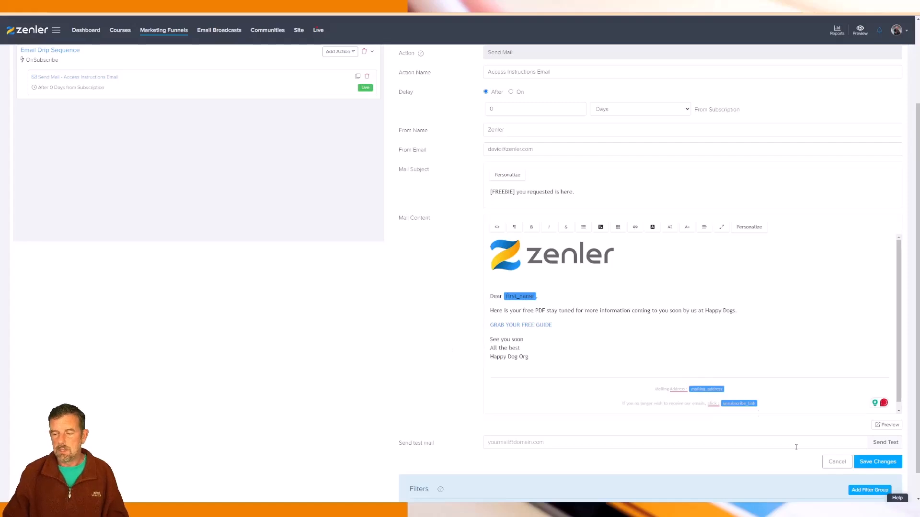
left_click(862, 462)
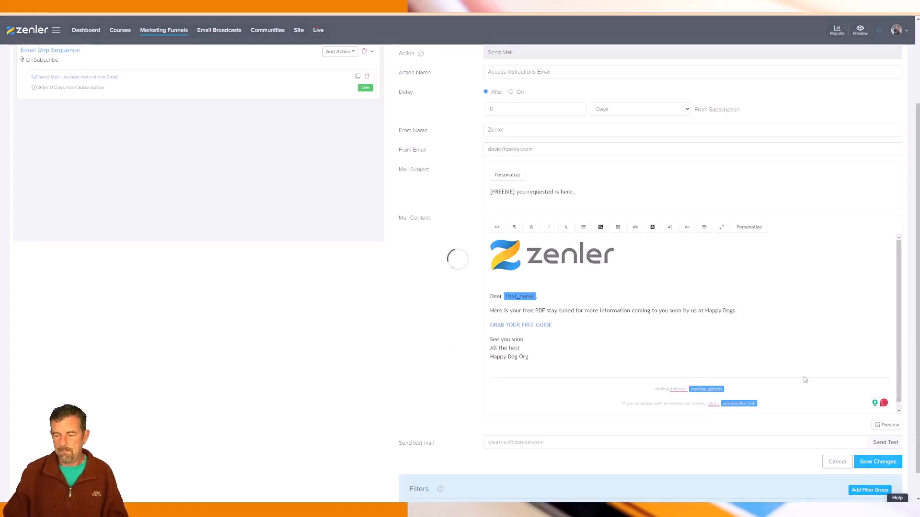
Step: Preview the email and test its "GRAB YOUR FREE GUIDE" link by saving the linked PDF to the Documents folder
left_click(887, 425)
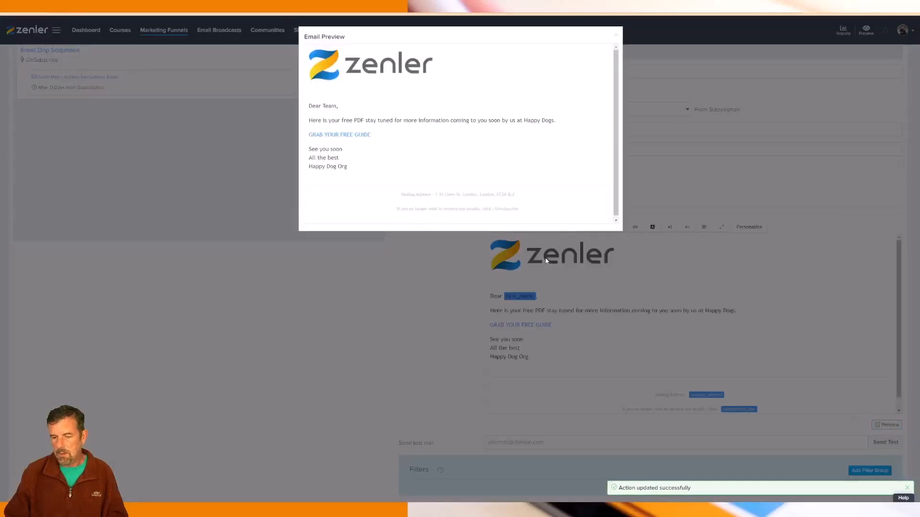
left_click(354, 135)
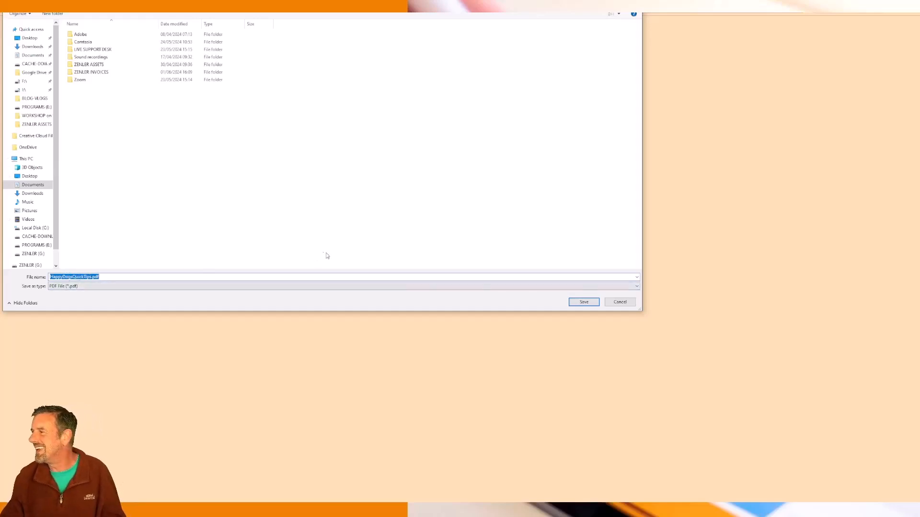
left_click(591, 305)
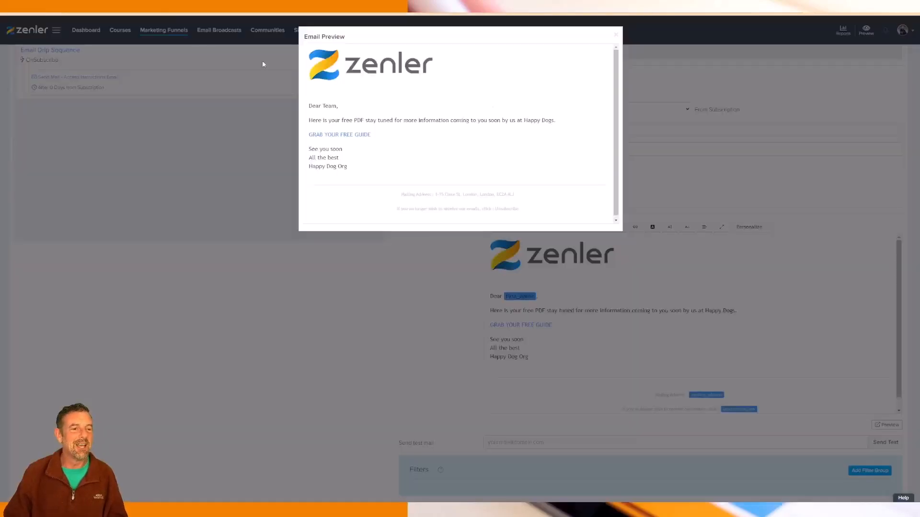
left_click(616, 35)
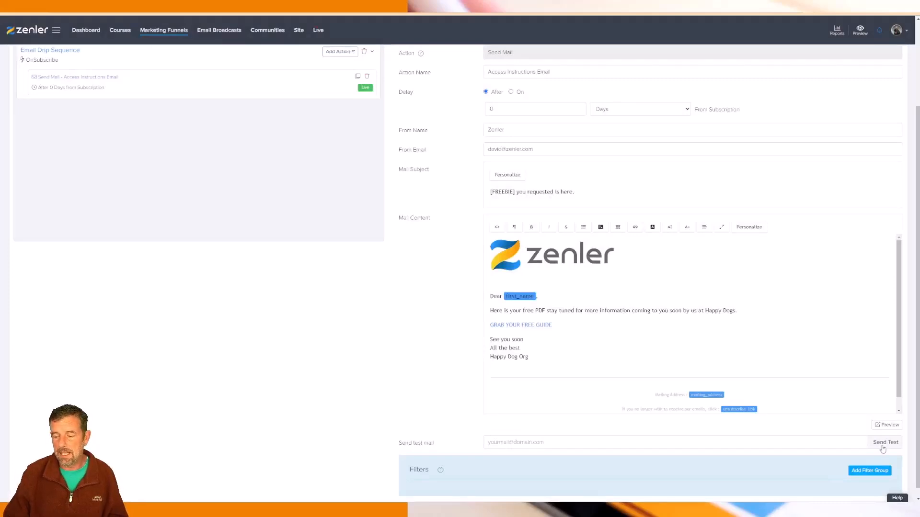
Step: Copy the URL of the "Get the 3 Tip Guide" step from the funnel's steps
scroll(419, 358, "up", 3)
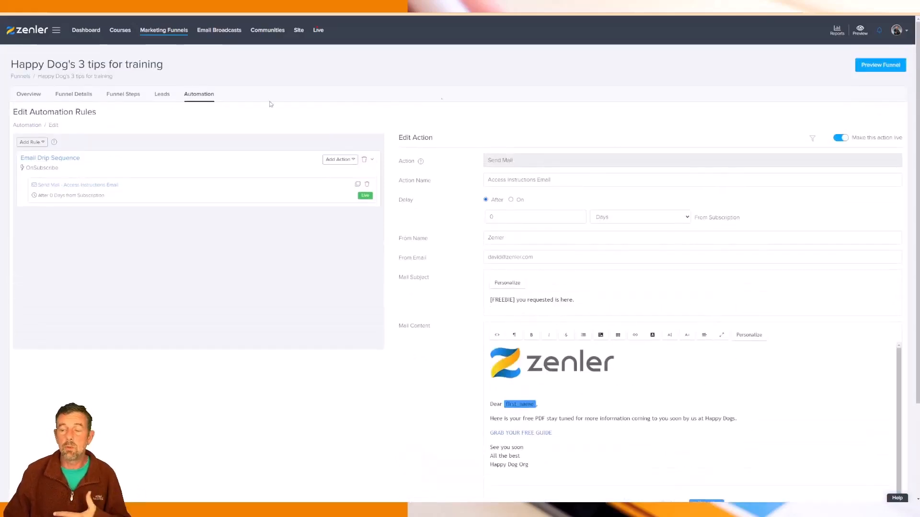
left_click(128, 98)
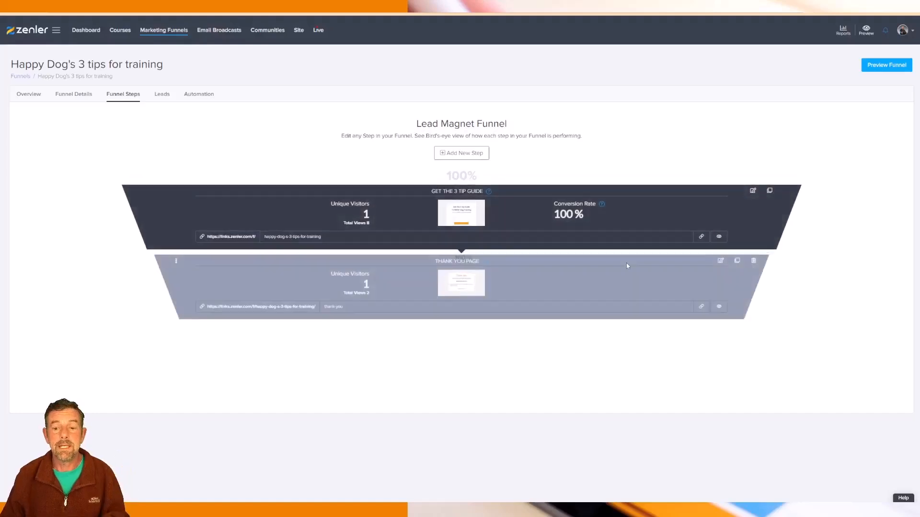
left_click(701, 238)
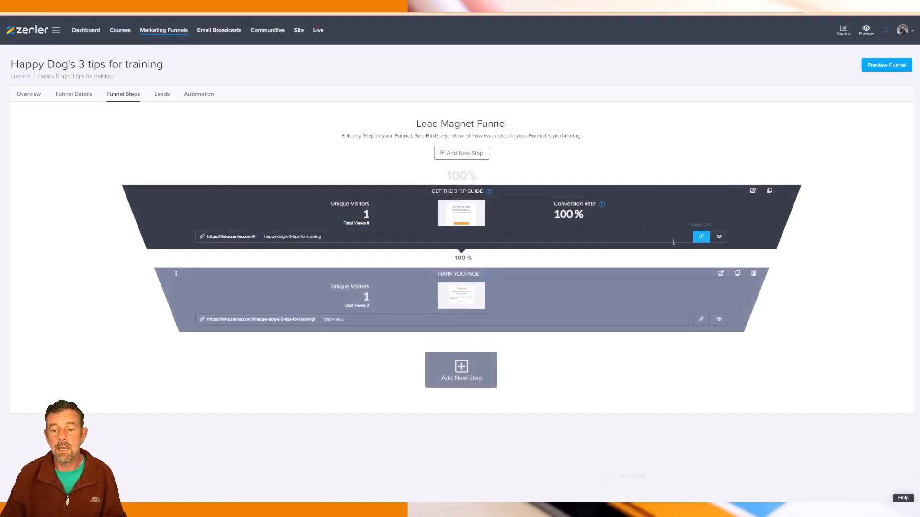
Step: Open the copied funnel page URL in a new incognito browser window
left_click(902, 13)
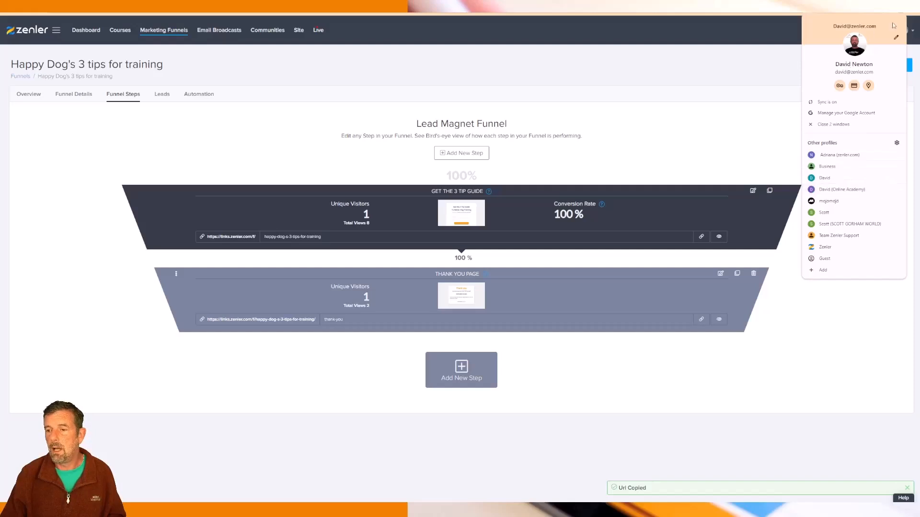
left_click(913, 13)
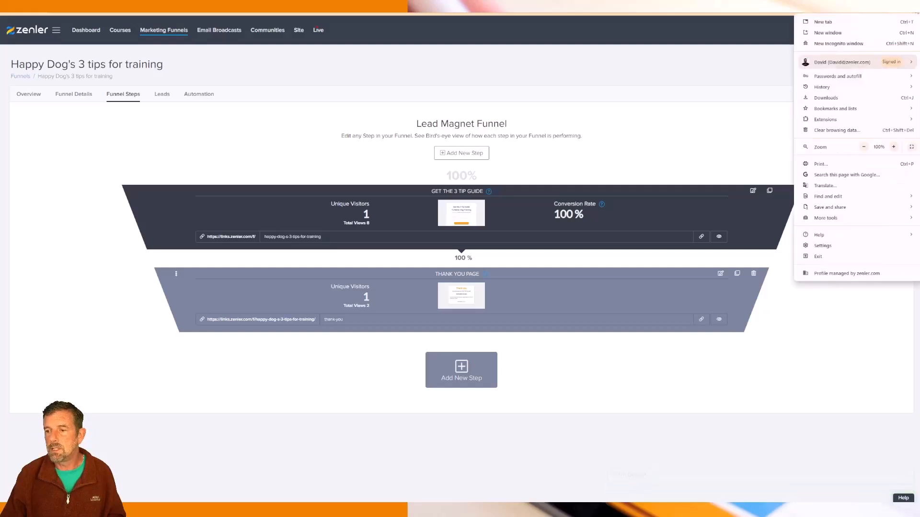
left_click(842, 44)
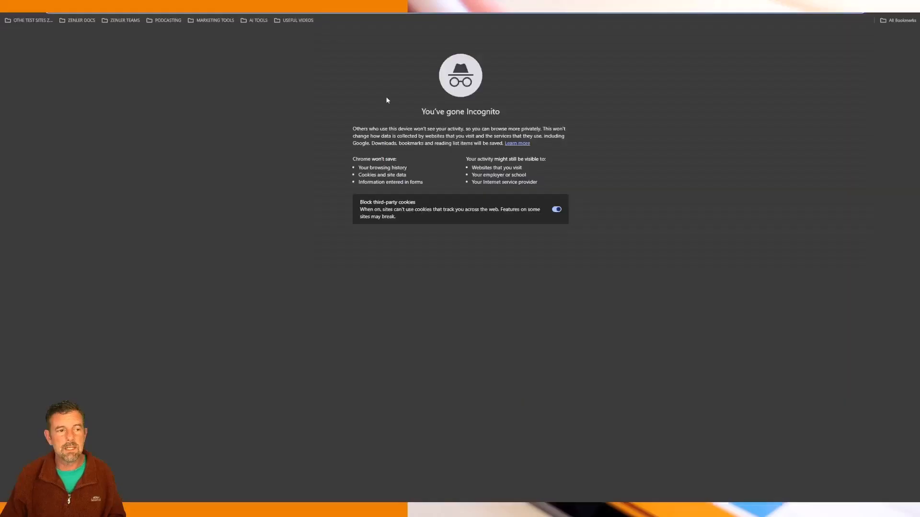
key("ctrl+v")
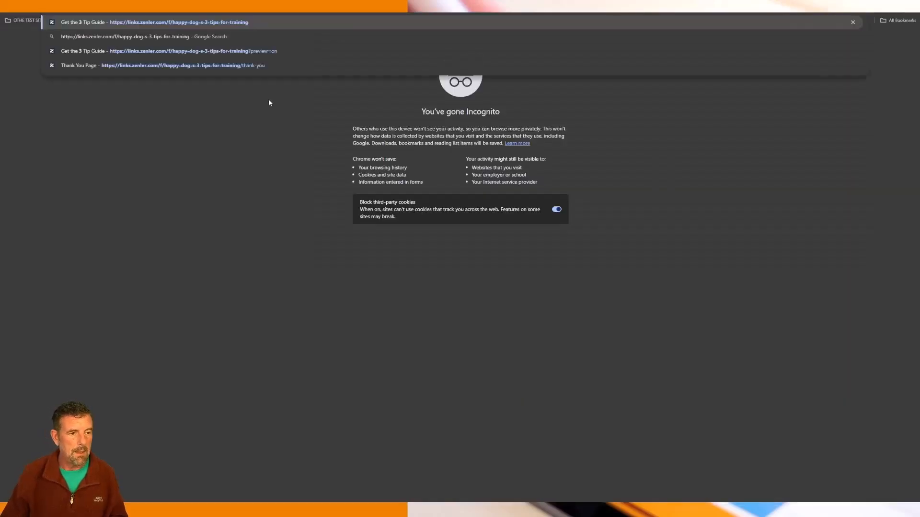
key("Return")
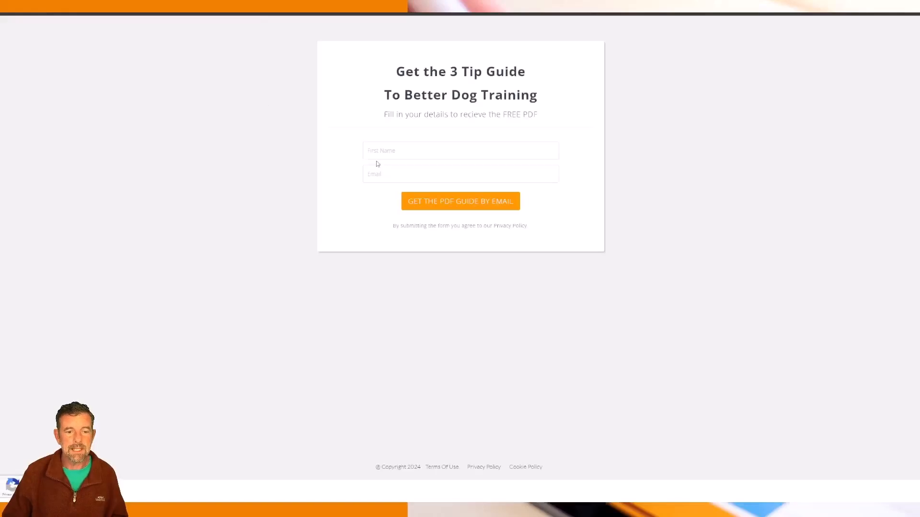
Step: Fill in the test subscriber's first name on the 3 Tip Guide opt-in form
left_click(378, 152)
left_click(378, 152)
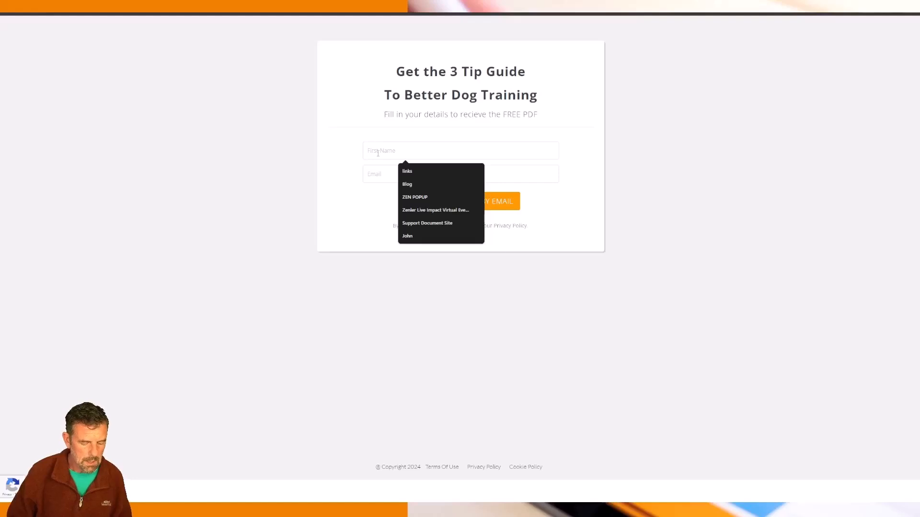
type("J")
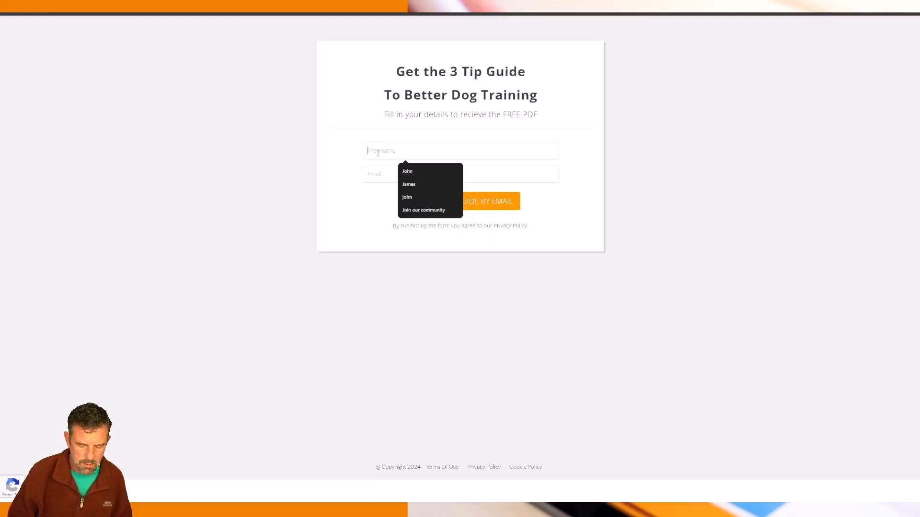
key("BackSpace")
type("Agnes")
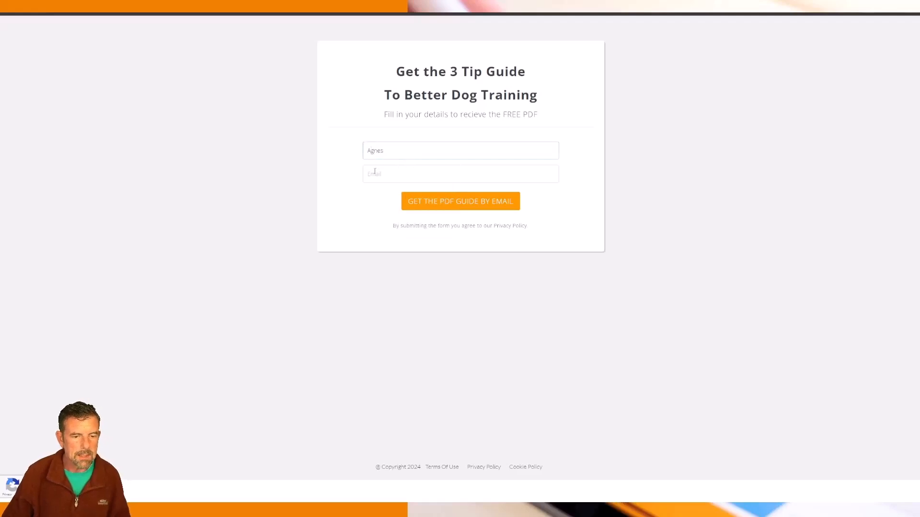
Step: Enter the subscriber's e-mail with a "+200" alias before the @ sign and submit the form to request the PDF guide
left_click(375, 171)
key("Down")
key("Return")
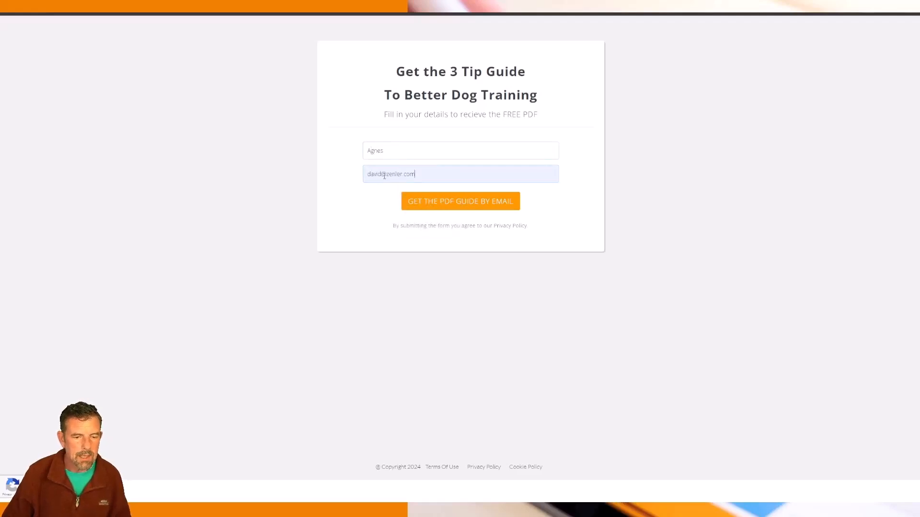
left_click(383, 174)
type("+")
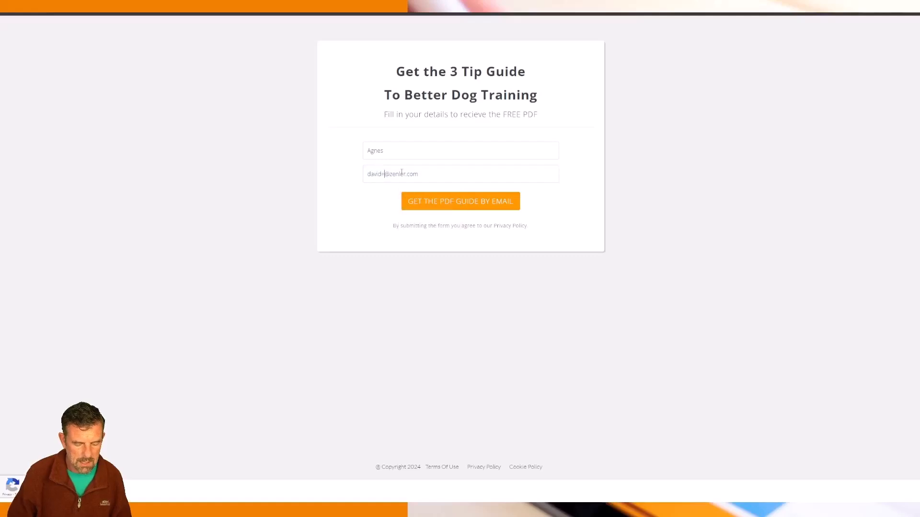
type("+200")
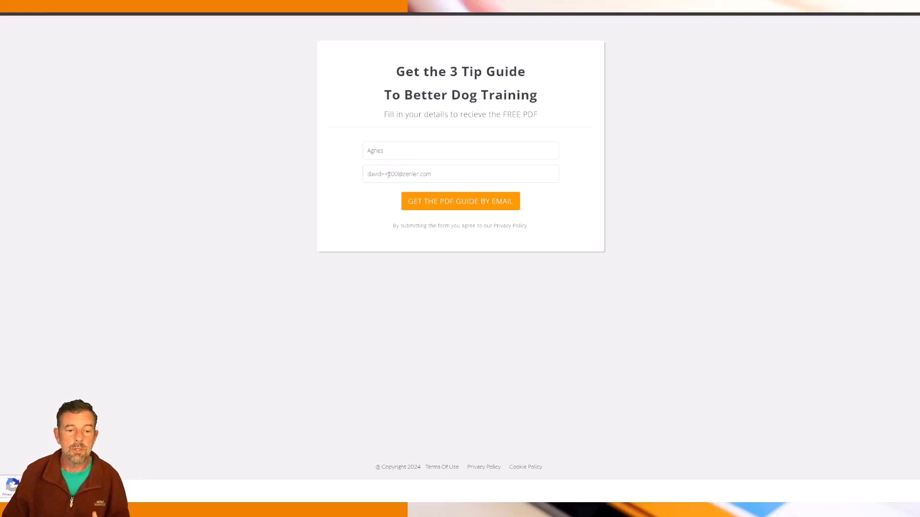
left_click(390, 173)
key("BackSpace")
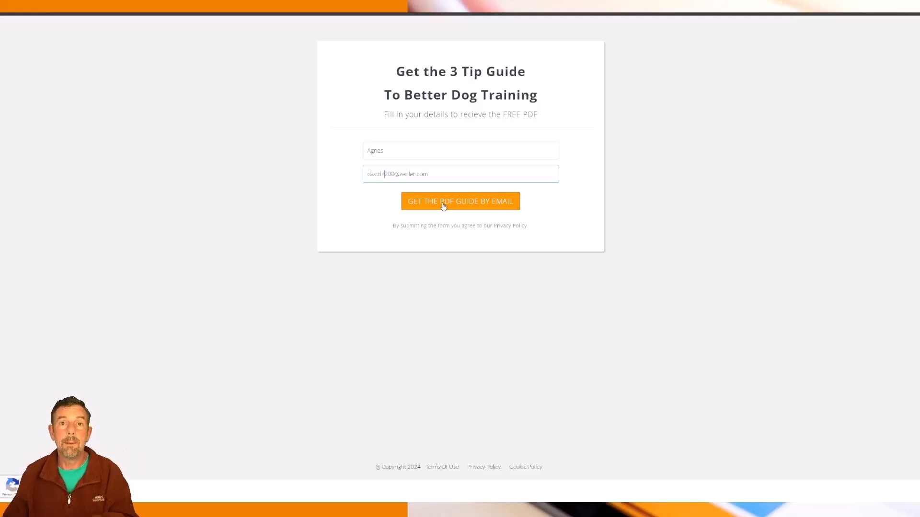
left_click(443, 205)
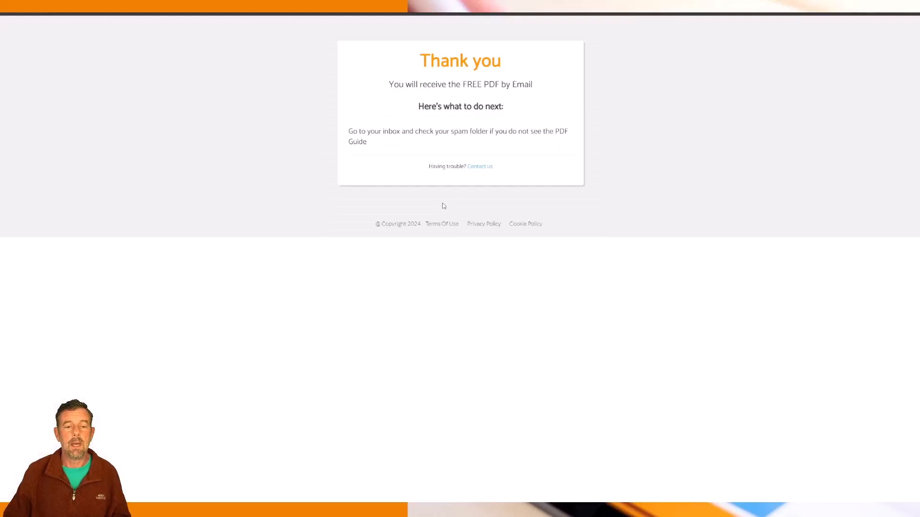